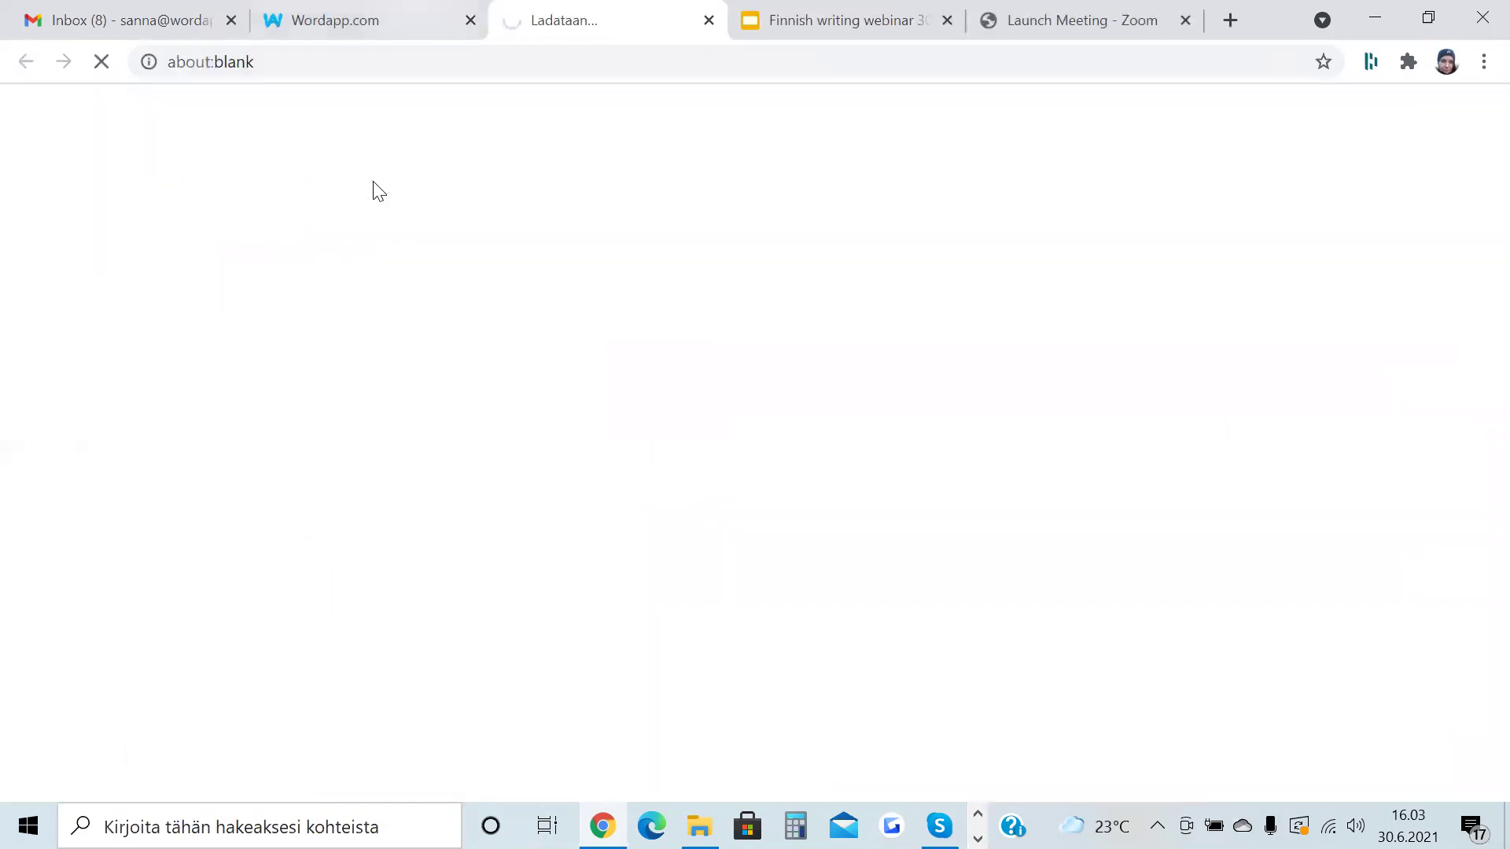
Return to the Wordapp task, review the full preview of the article "Suomalaiset rautalankayhtyeet", and approve it.
key(ctrl+shift+Tab)
key(ctrl+Tab)
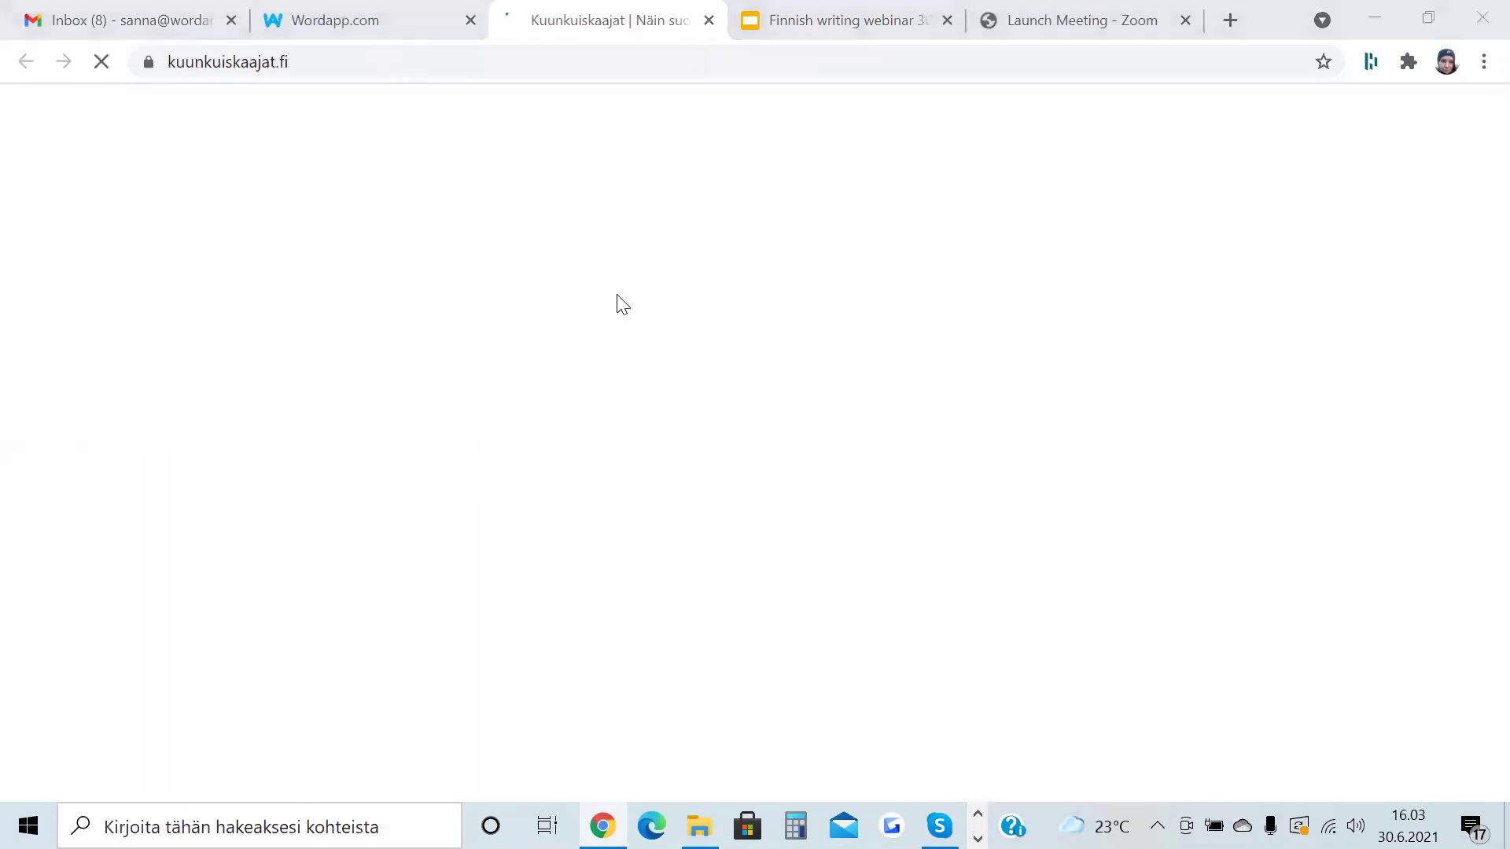
key(ctrl+shift+Tab)
scroll(887, 516, up, 1)
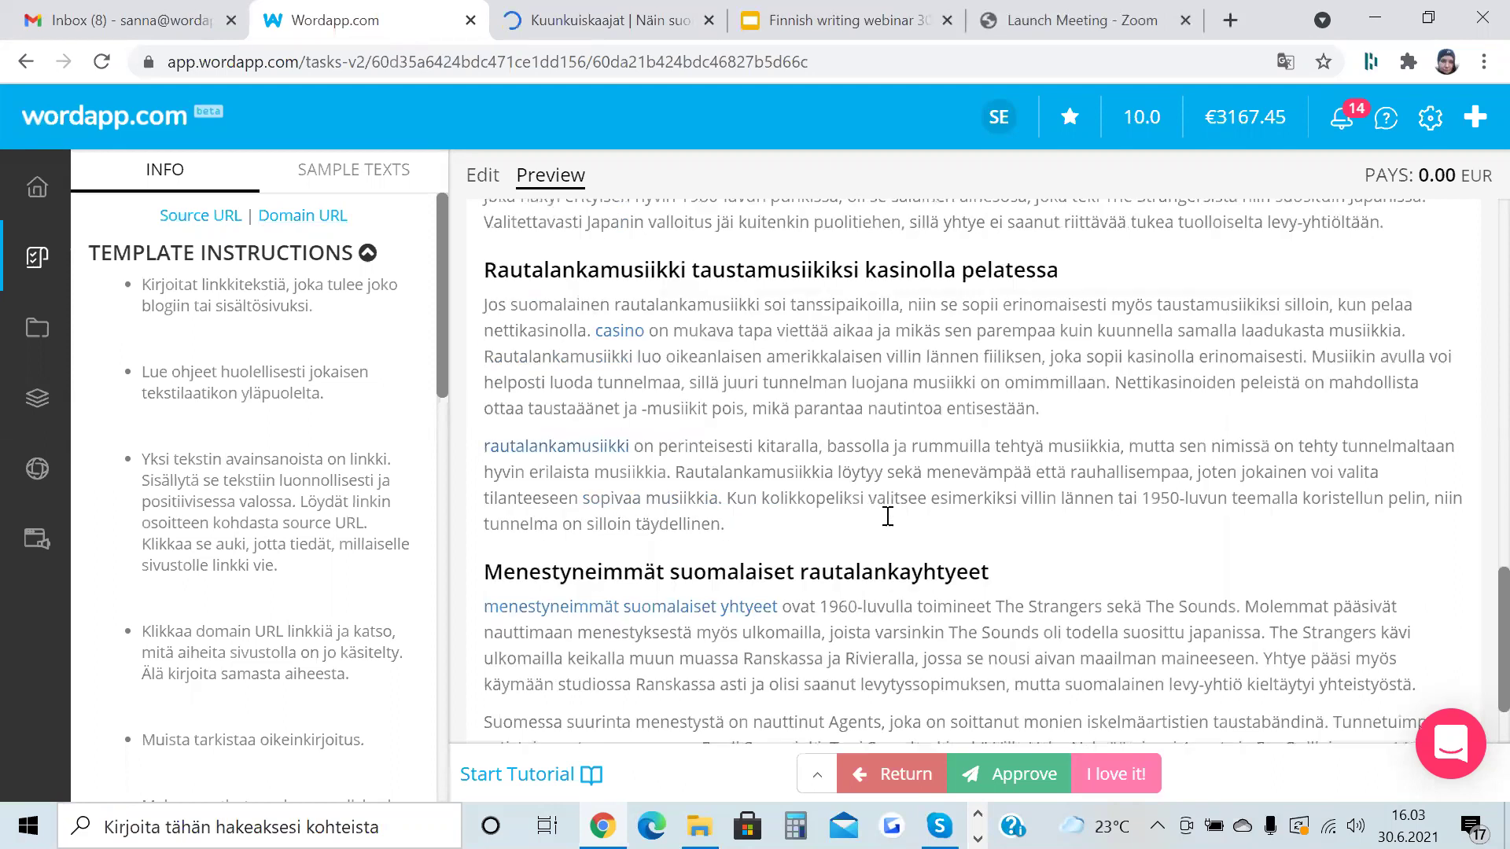
scroll(869, 519, down, 2)
click(573, 187)
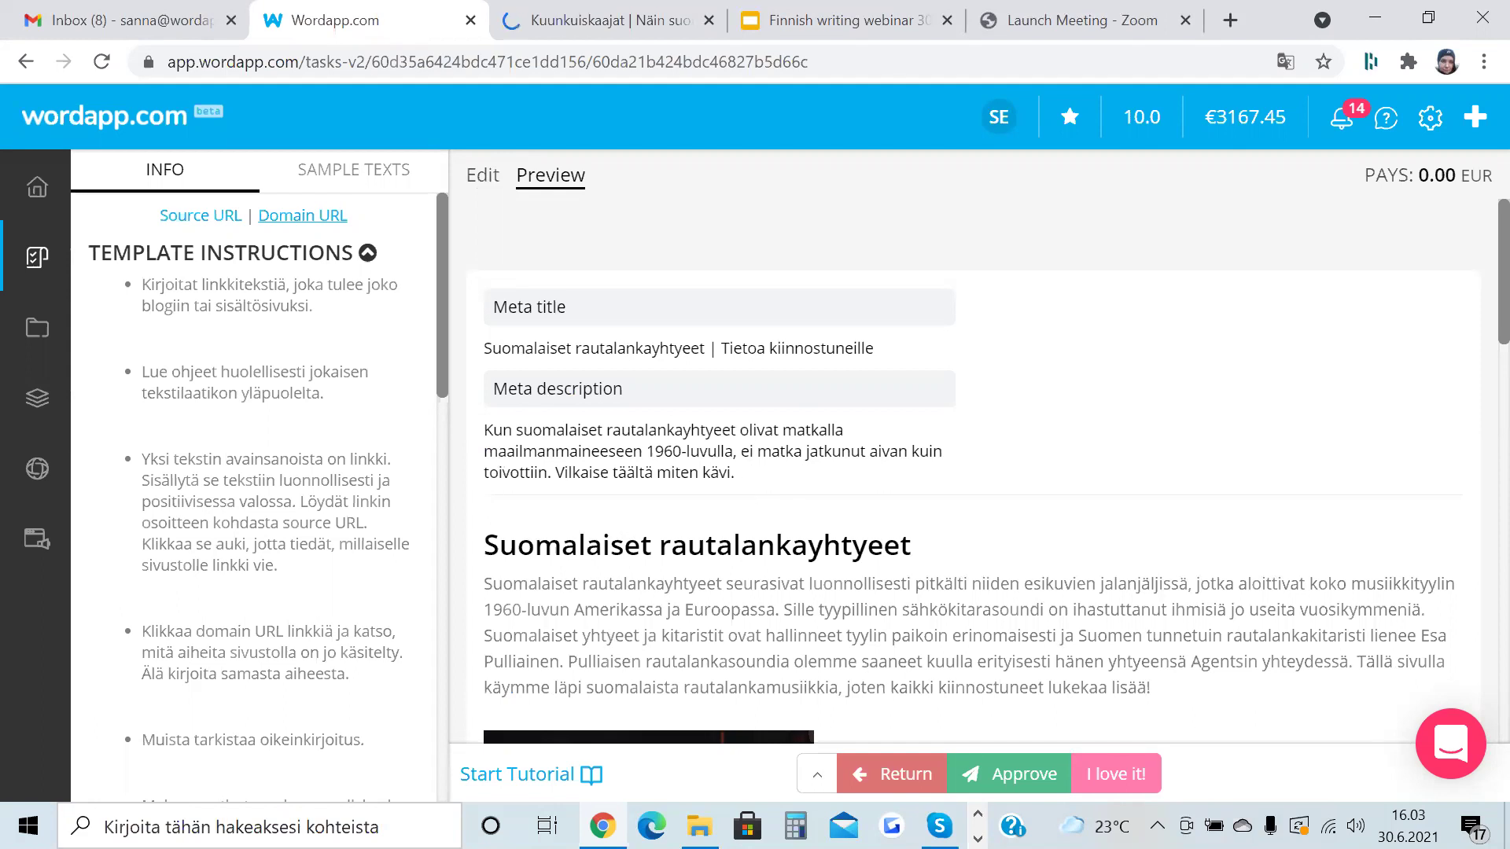
scroll(803, 479, down, 6)
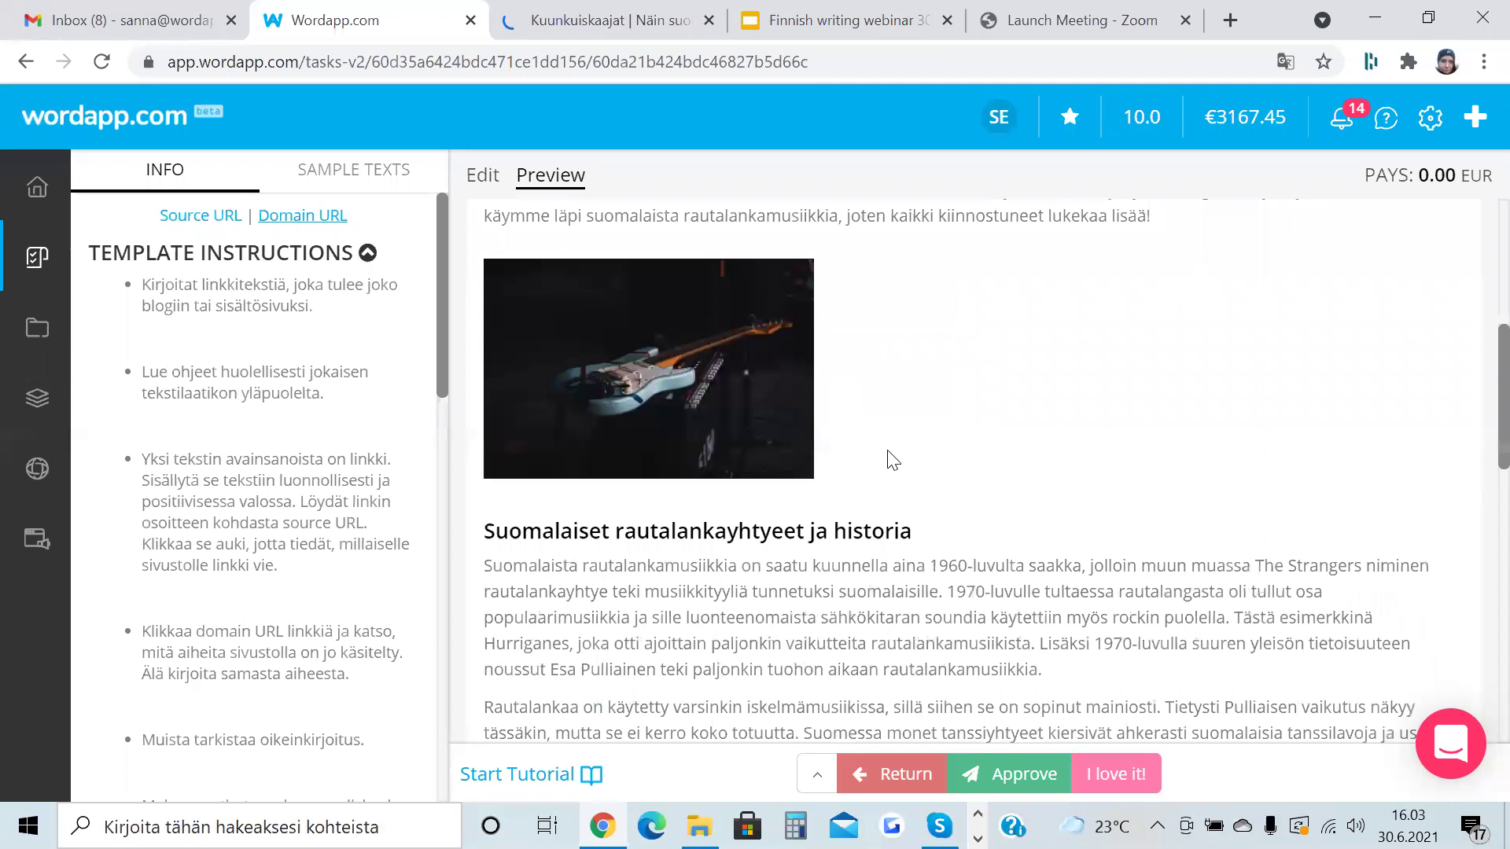
scroll(872, 276, down, 3)
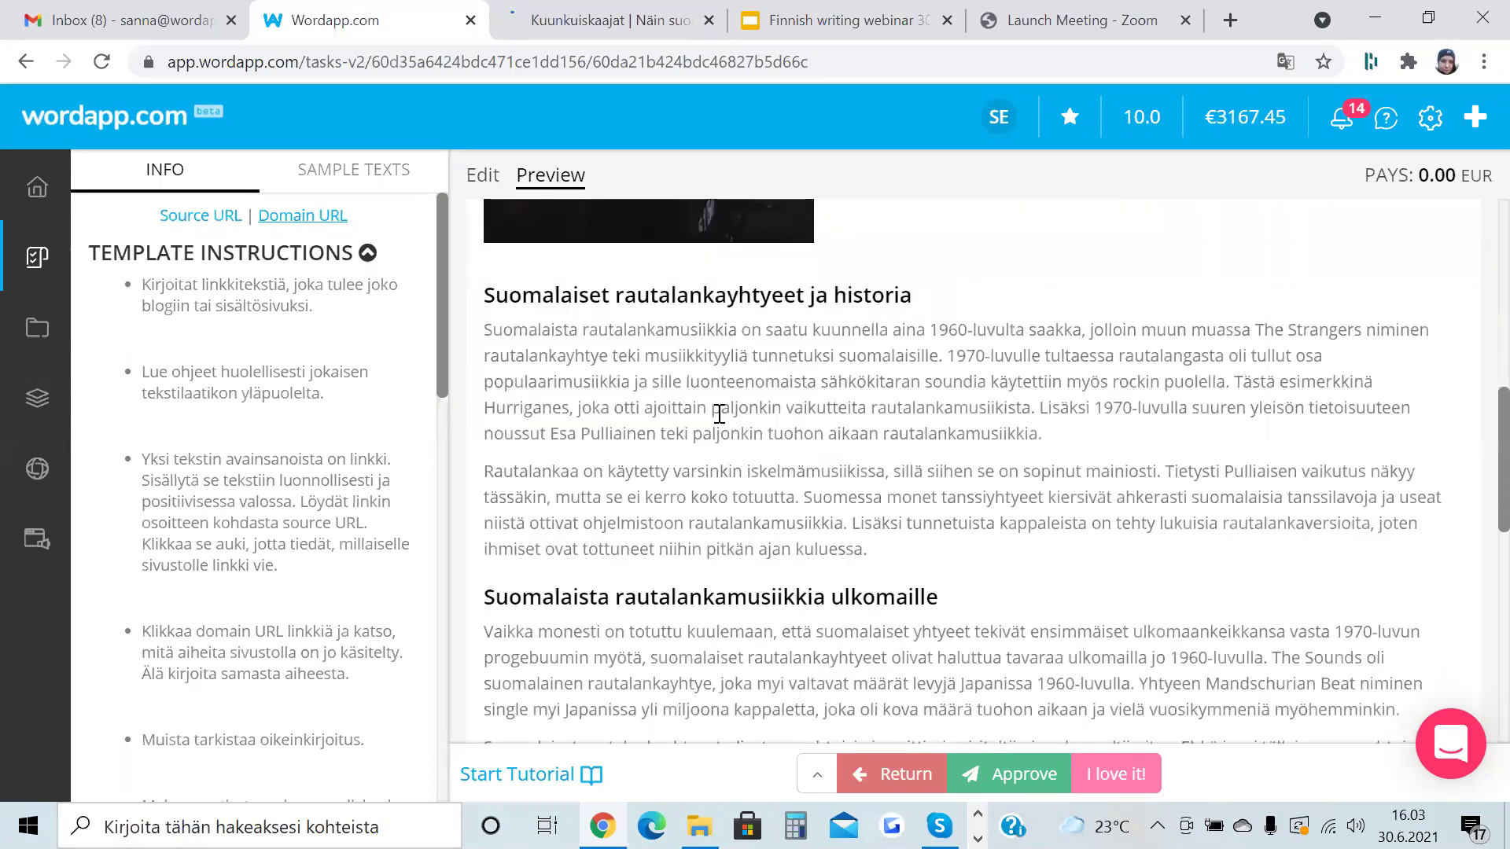
scroll(654, 619, down, 3)
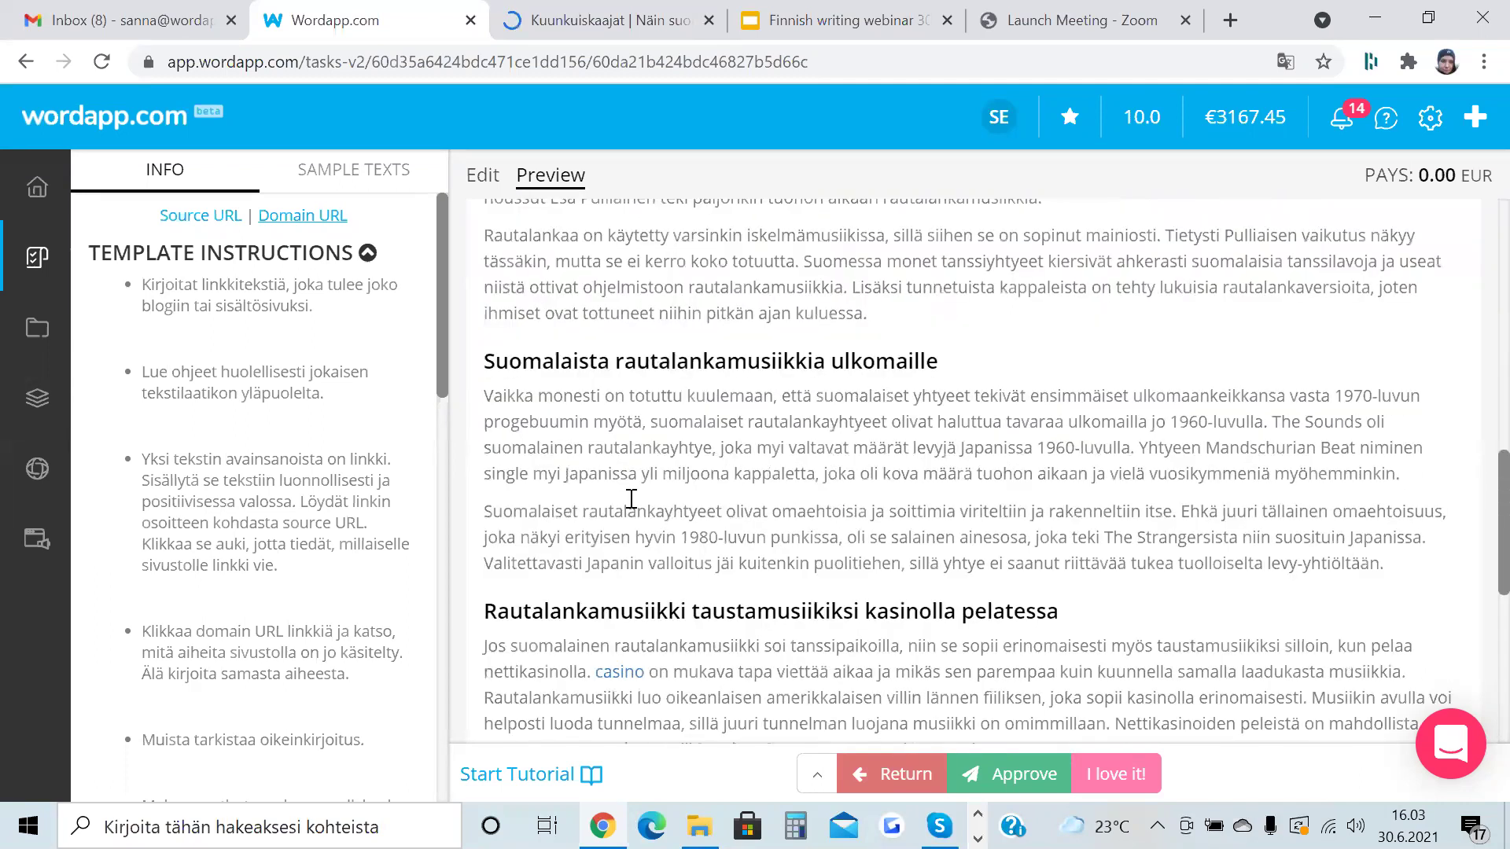
scroll(871, 459, down, 8)
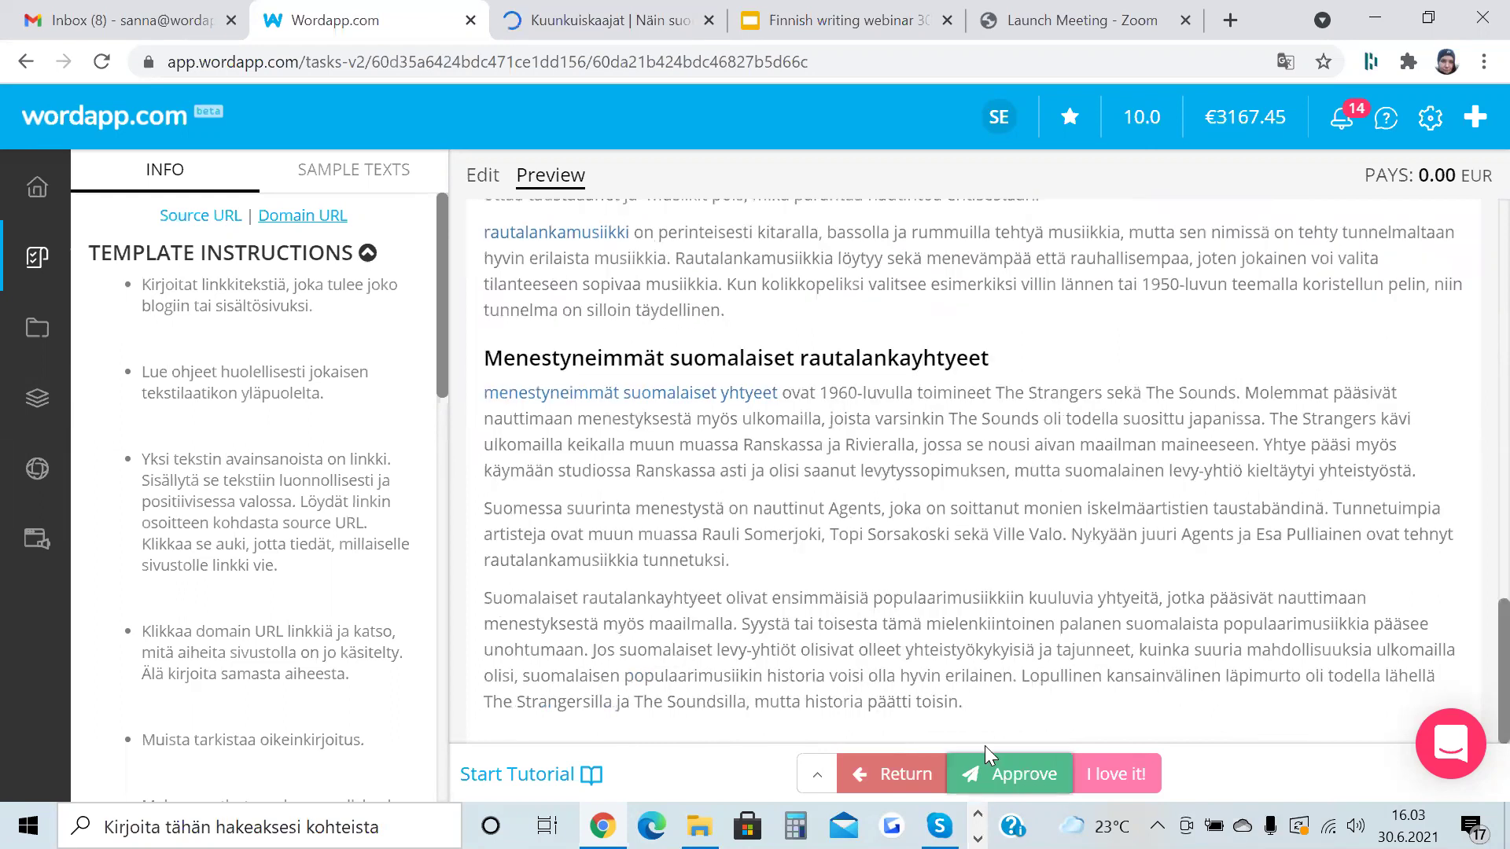
click(1028, 777)
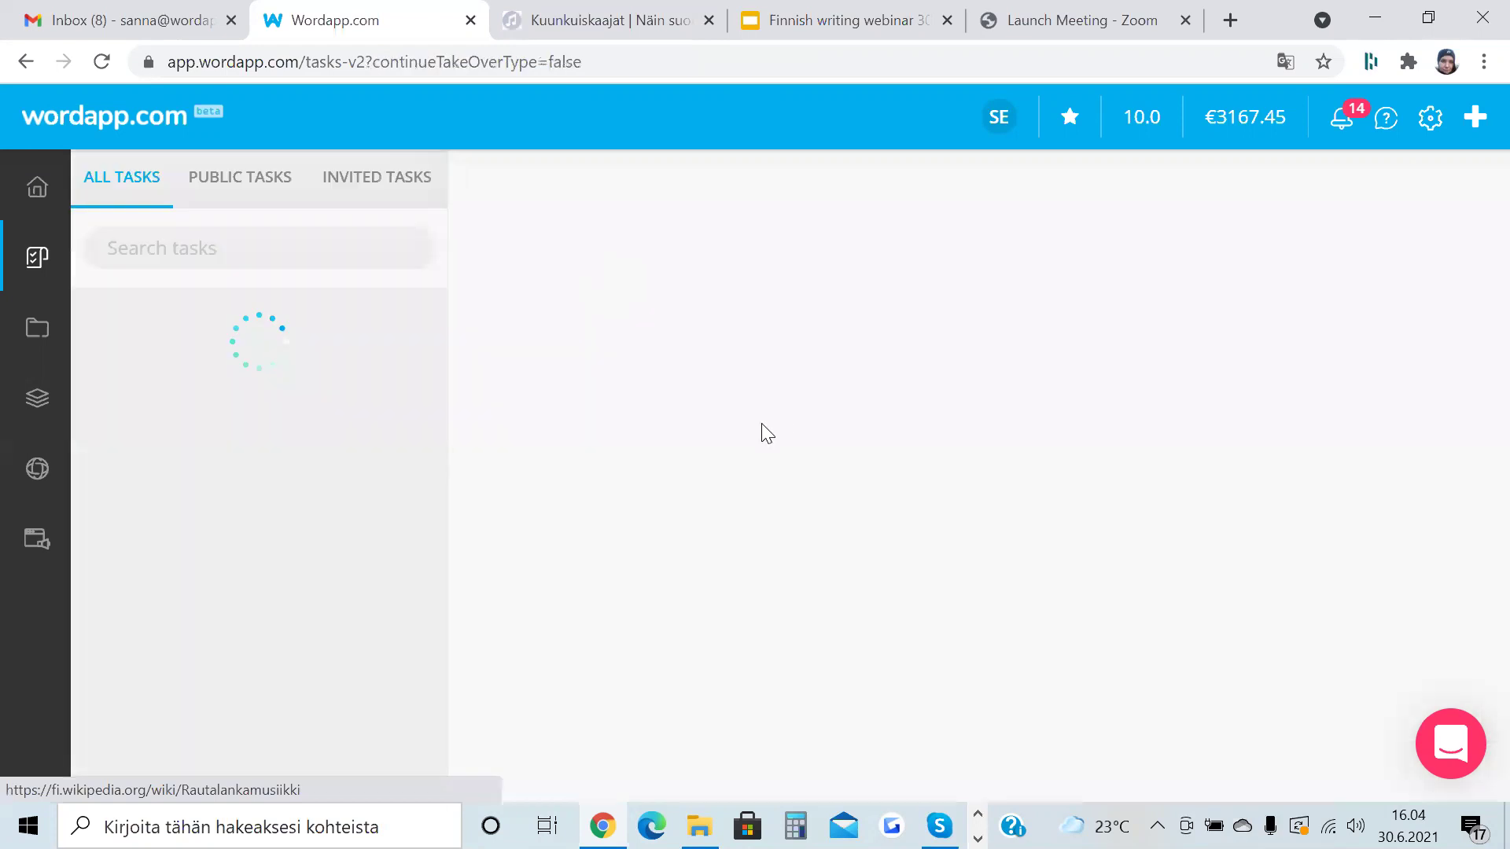
Copy the web address of the Kuunkuiskaajat site from its open browser tab.
click(33, 472)
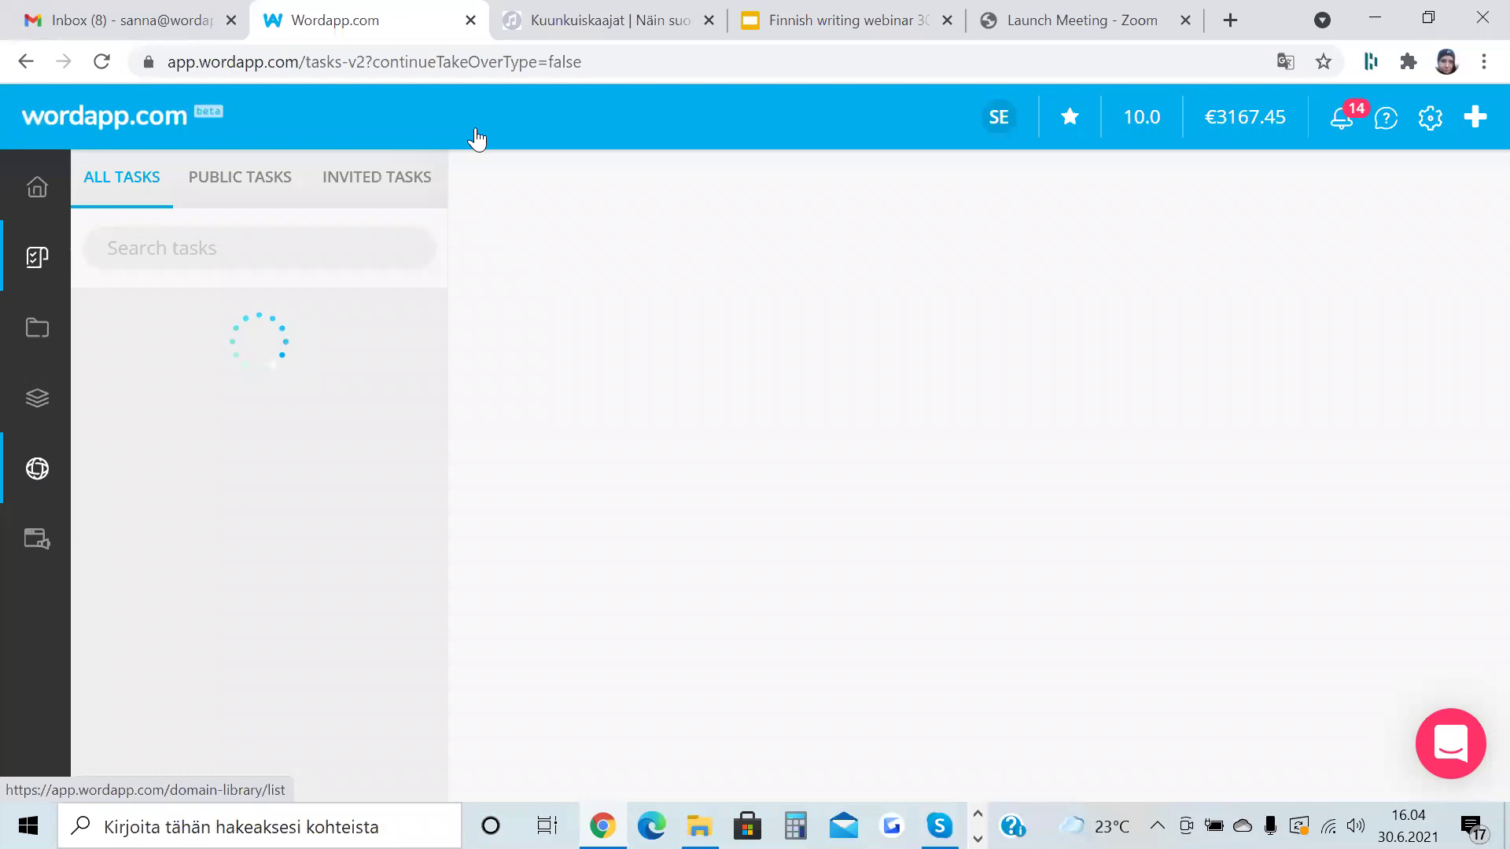
key(ctrl+Tab)
click(203, 61)
key(ctrl+c)
right_click(203, 61)
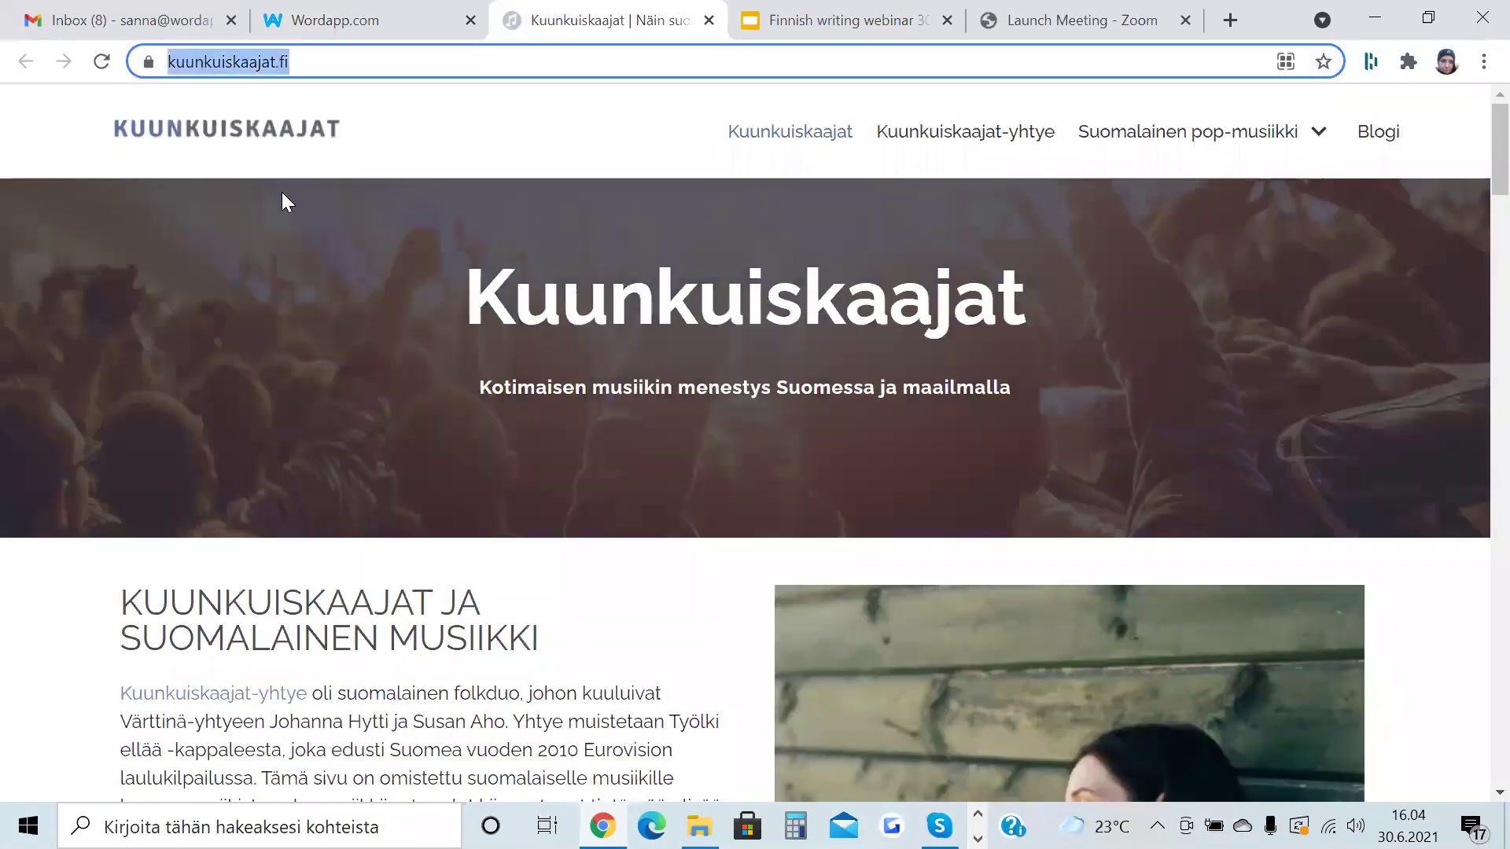
click(267, 193)
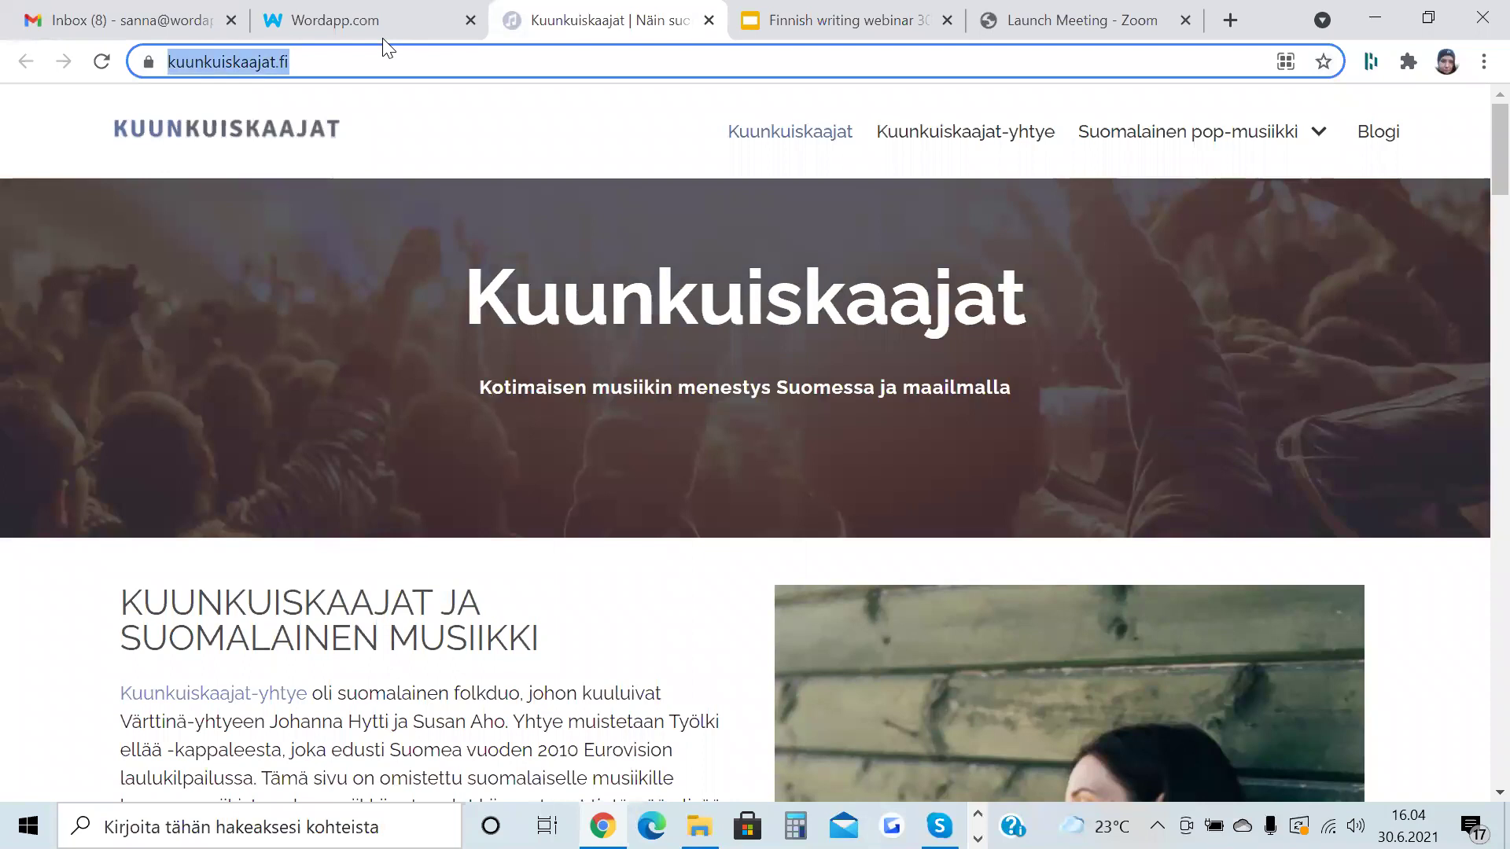
click(384, 30)
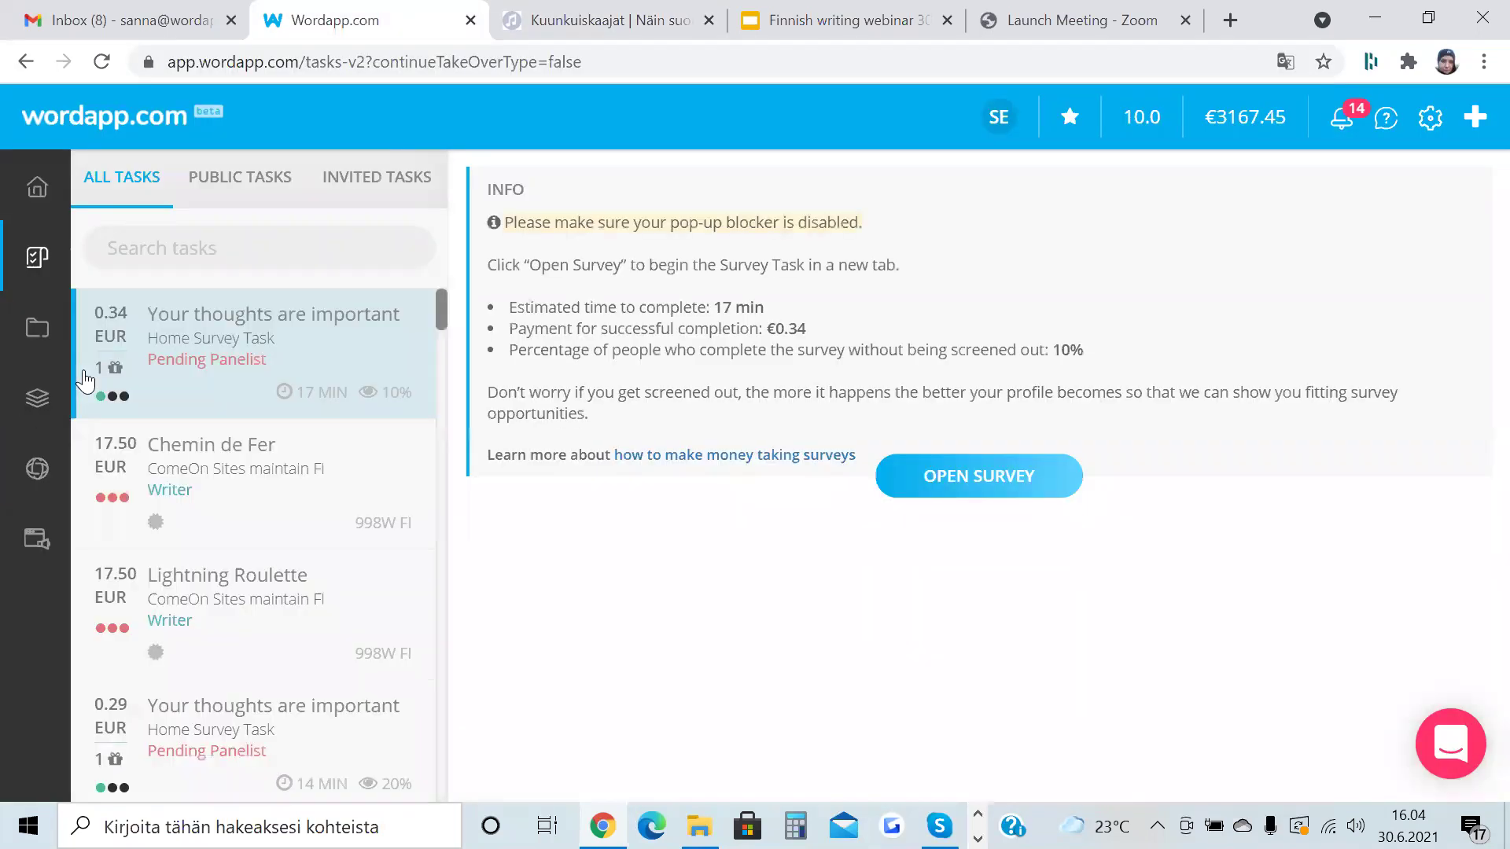
click(38, 470)
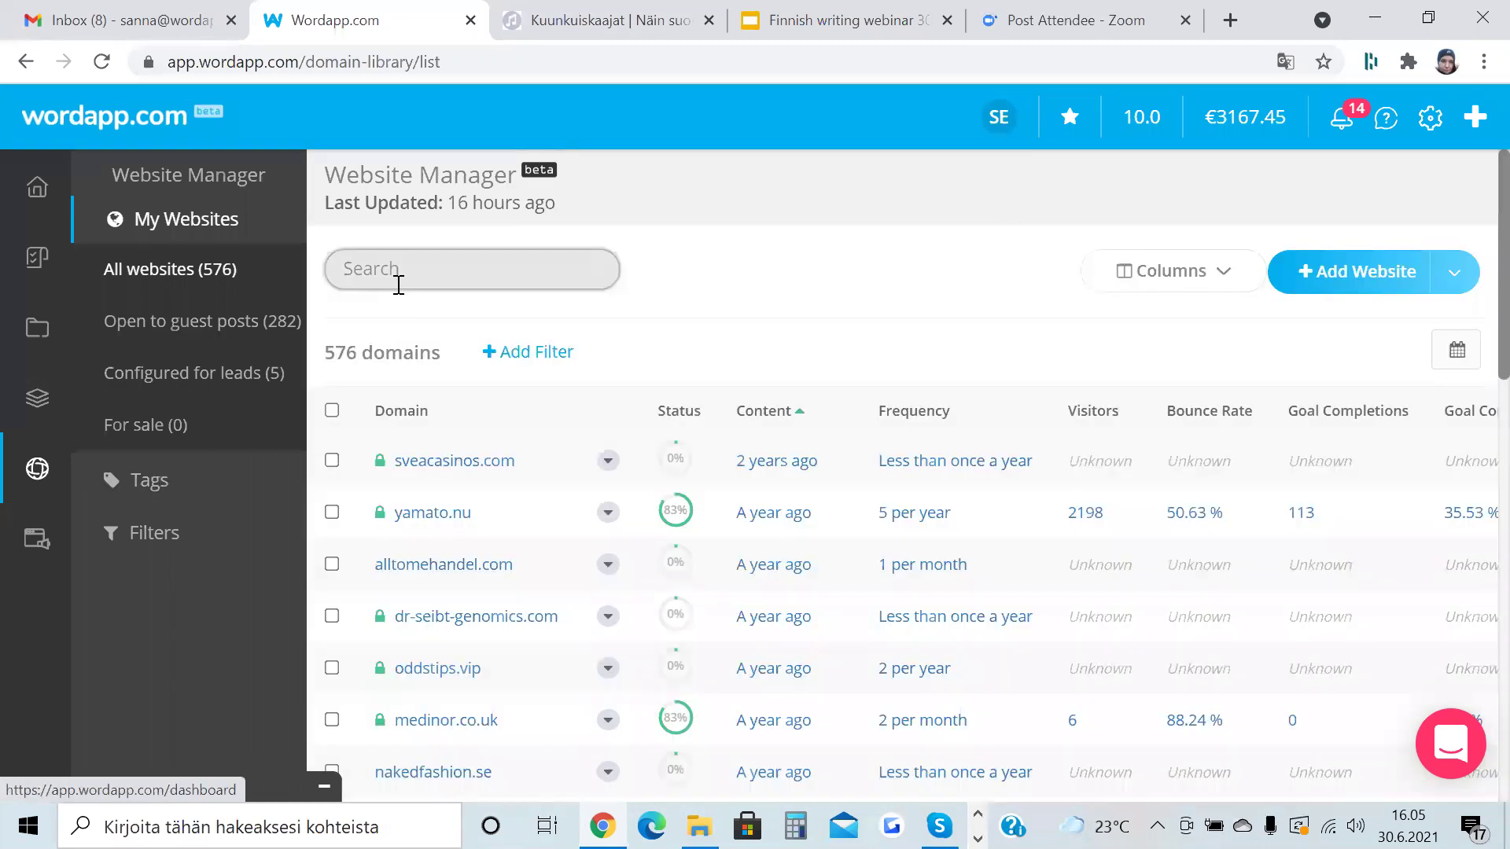
click(398, 284)
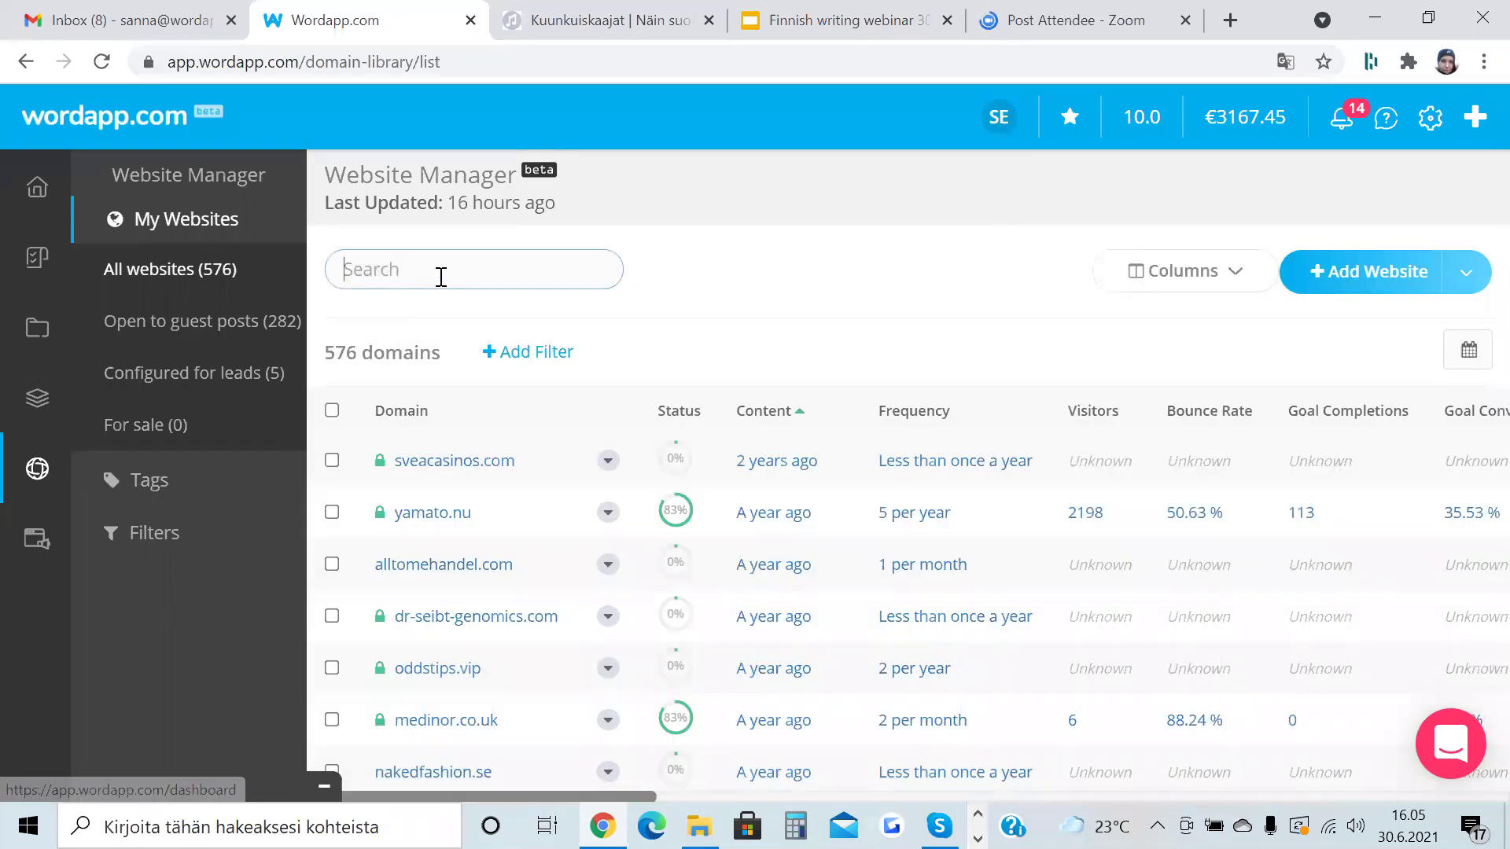
key(ctrl+v)
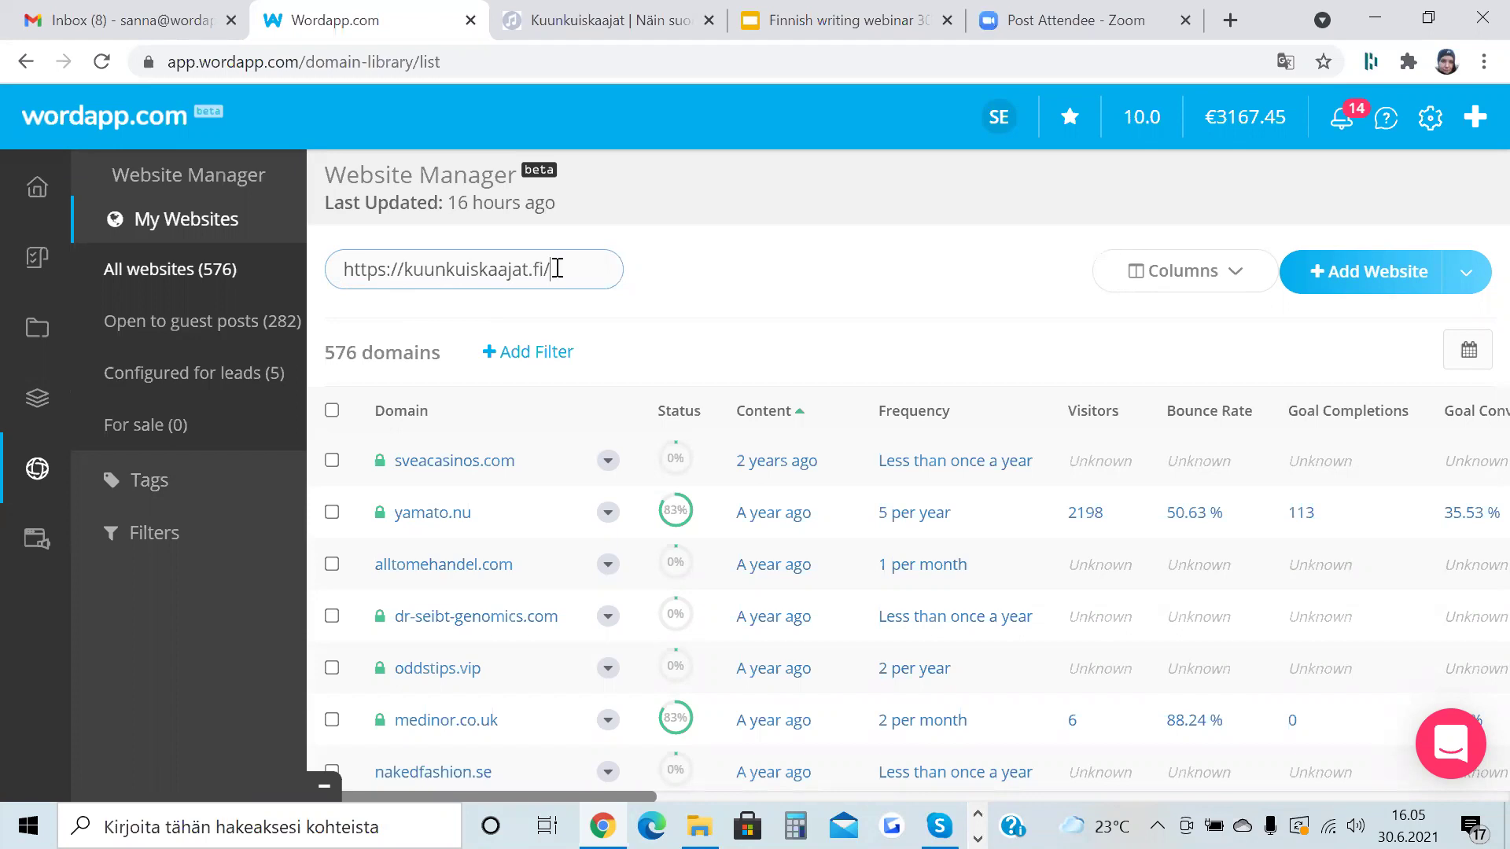
click(550, 269)
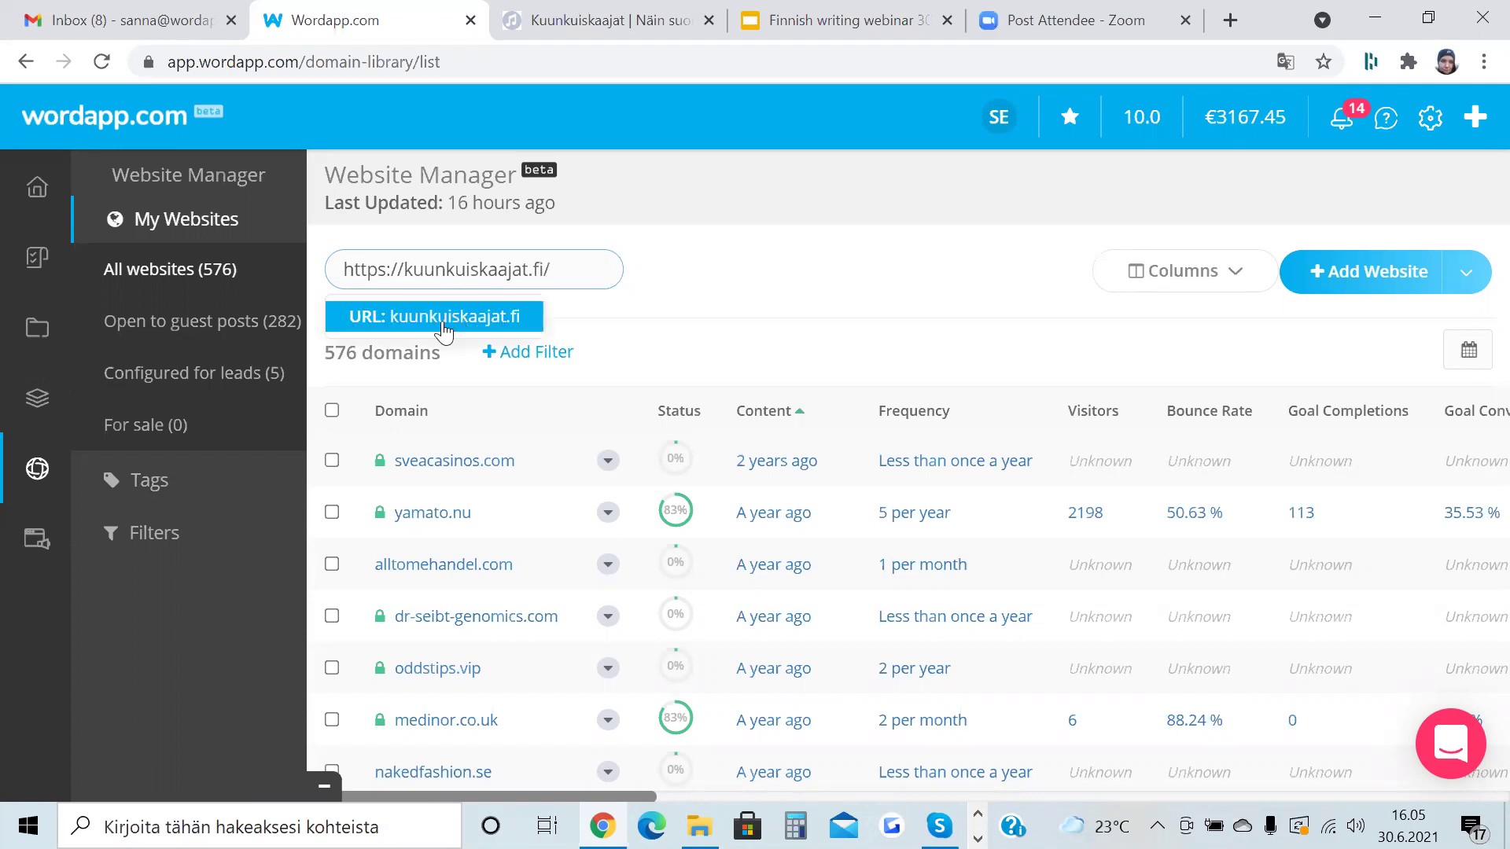
click(458, 326)
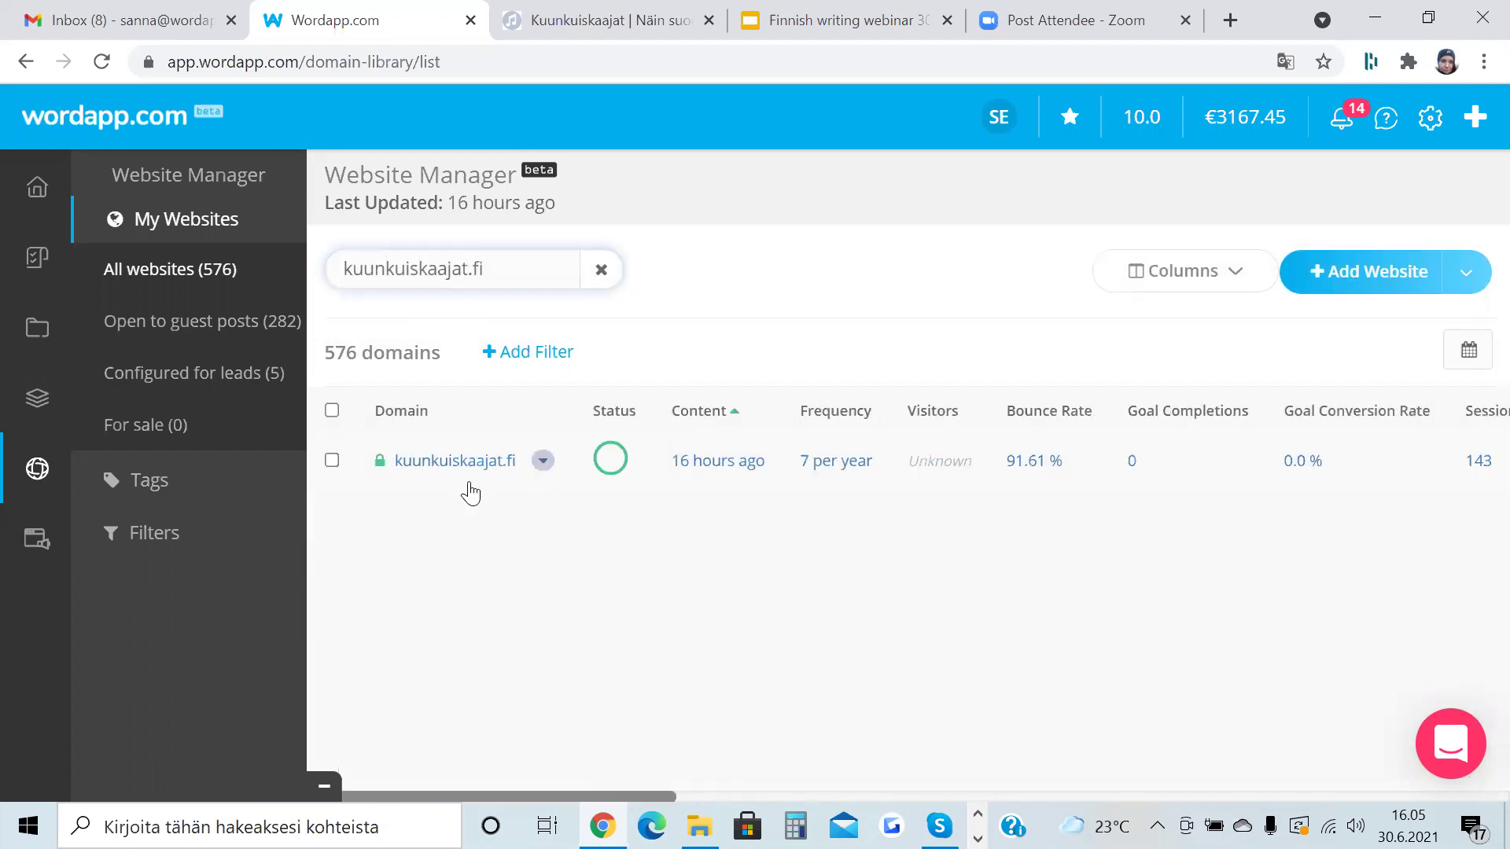
Log in to the WordPress dashboard of kuunkuiskaajat.fi as the administrator, and close the login dialog in Wordapp.
click(432, 538)
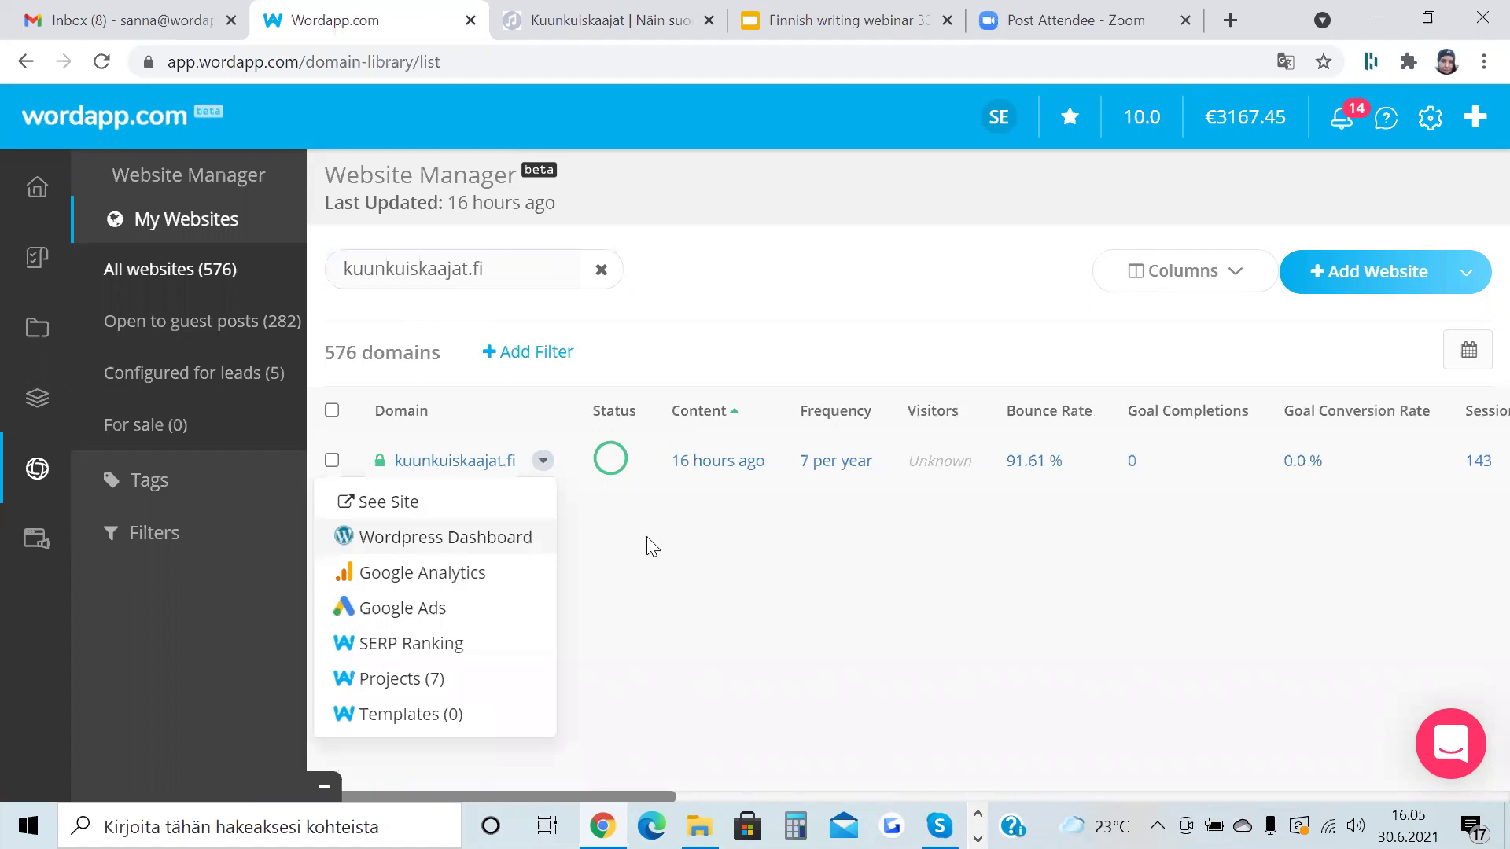
click(734, 491)
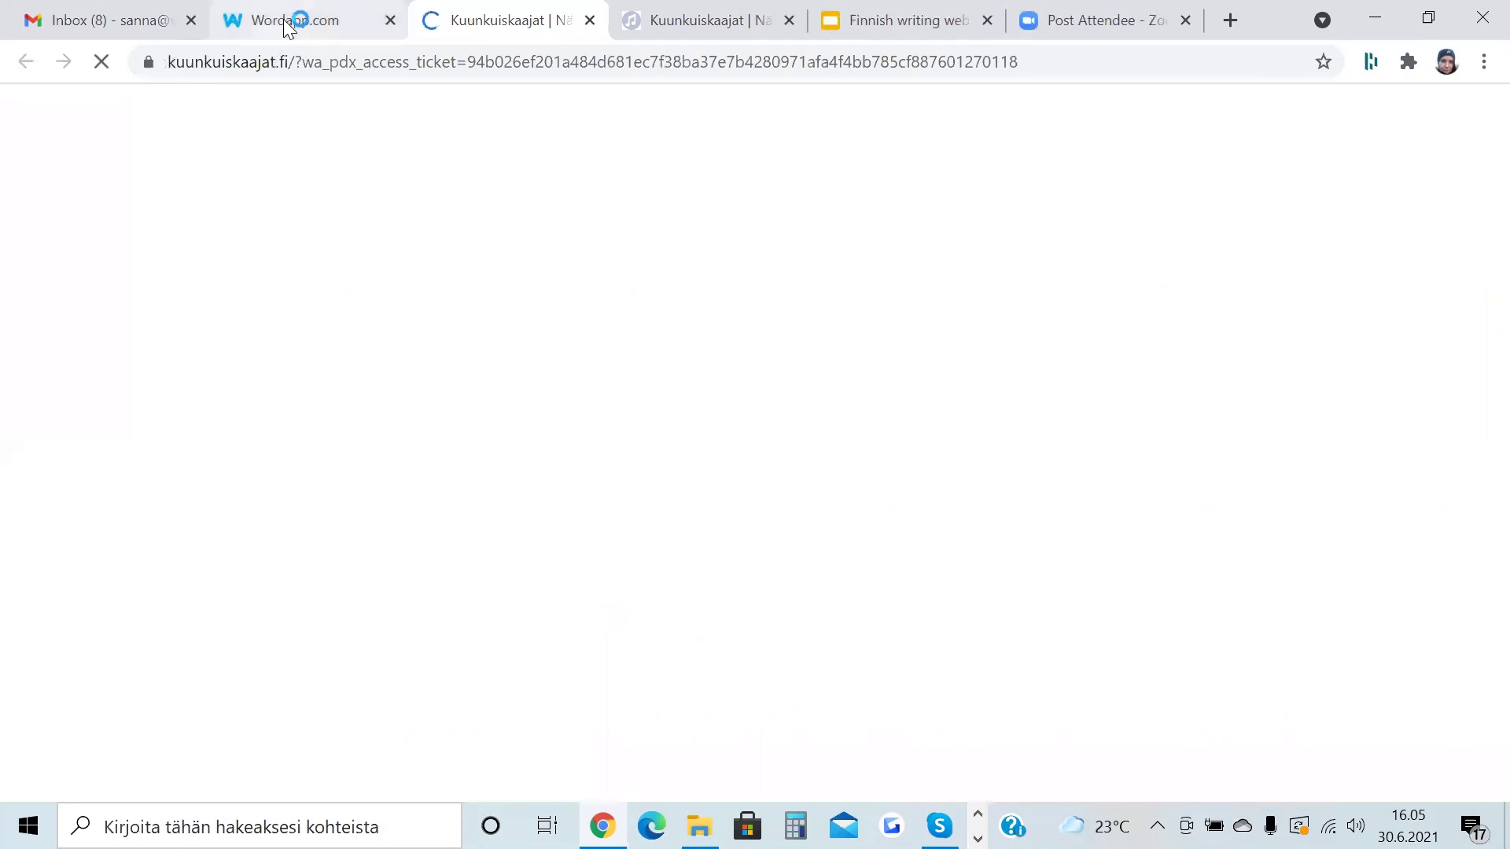
key(ctrl+shift+Tab)
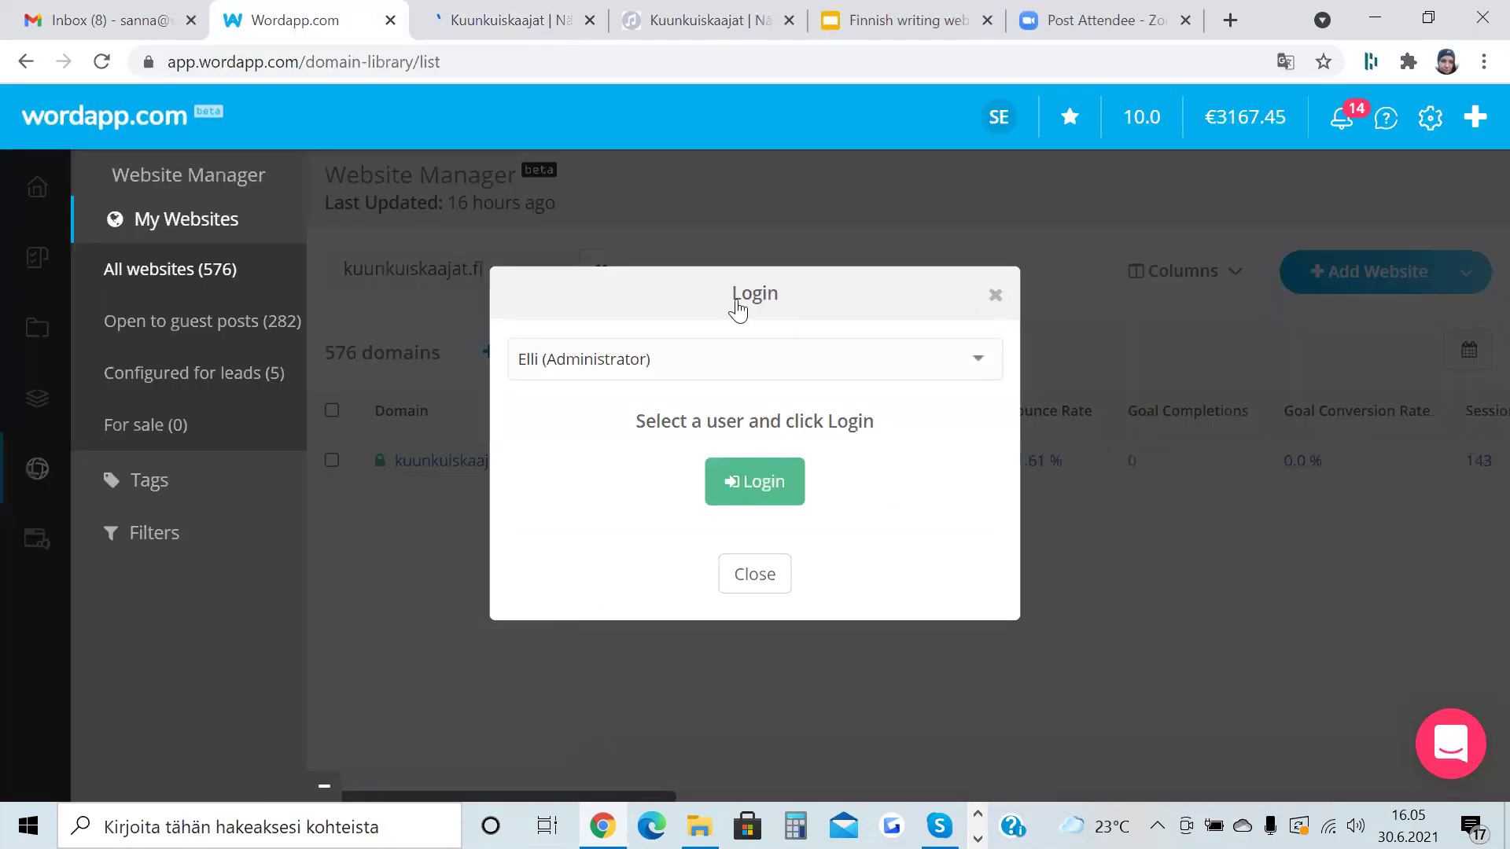
click(430, 350)
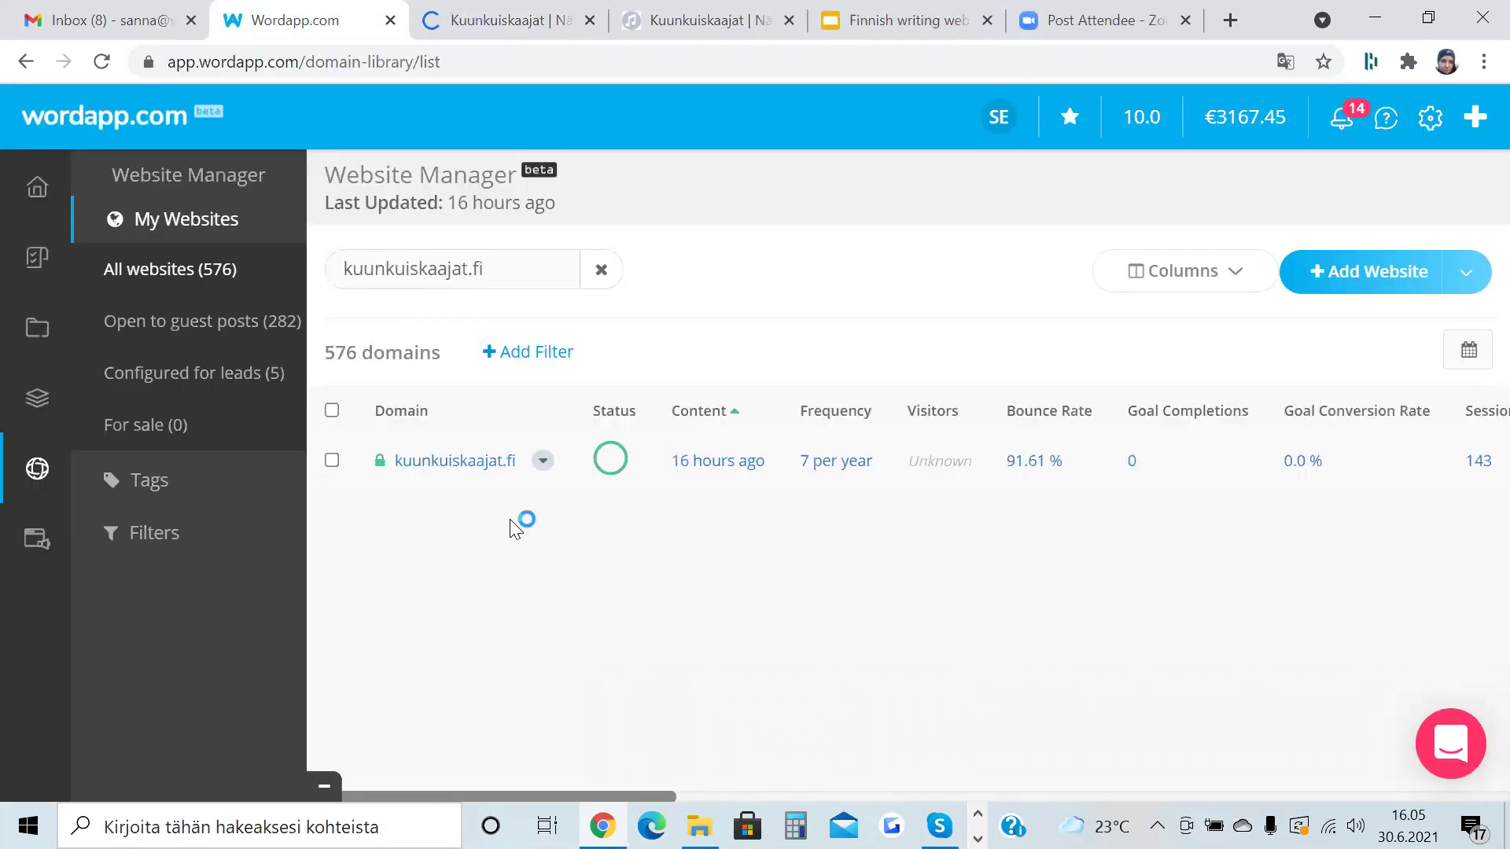
Open the website details of kuunkuiskaajat.fi from the Website Manager and show its Connections settings.
click(464, 463)
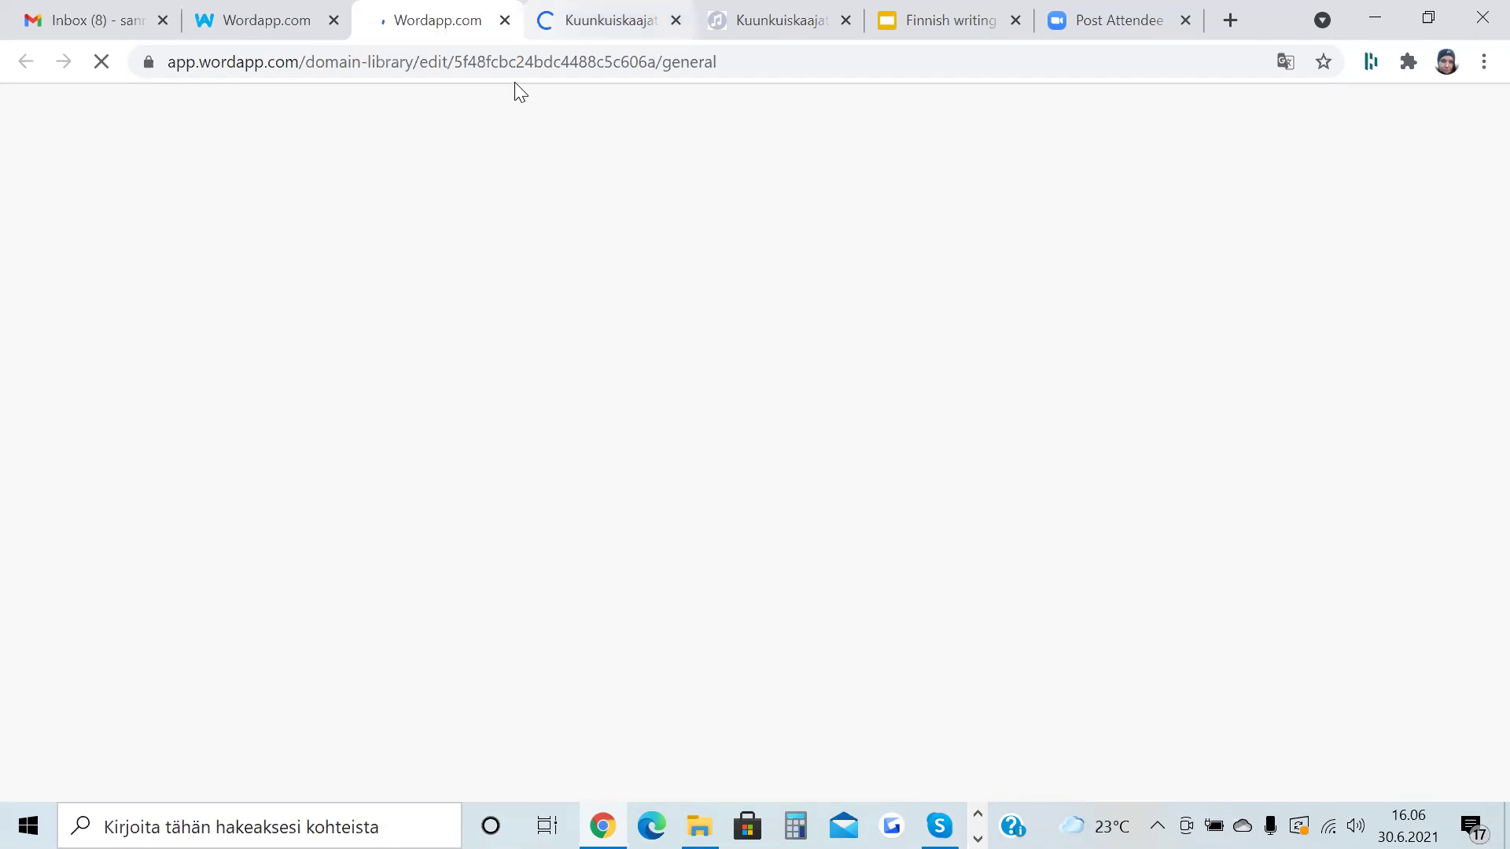
click(286, 22)
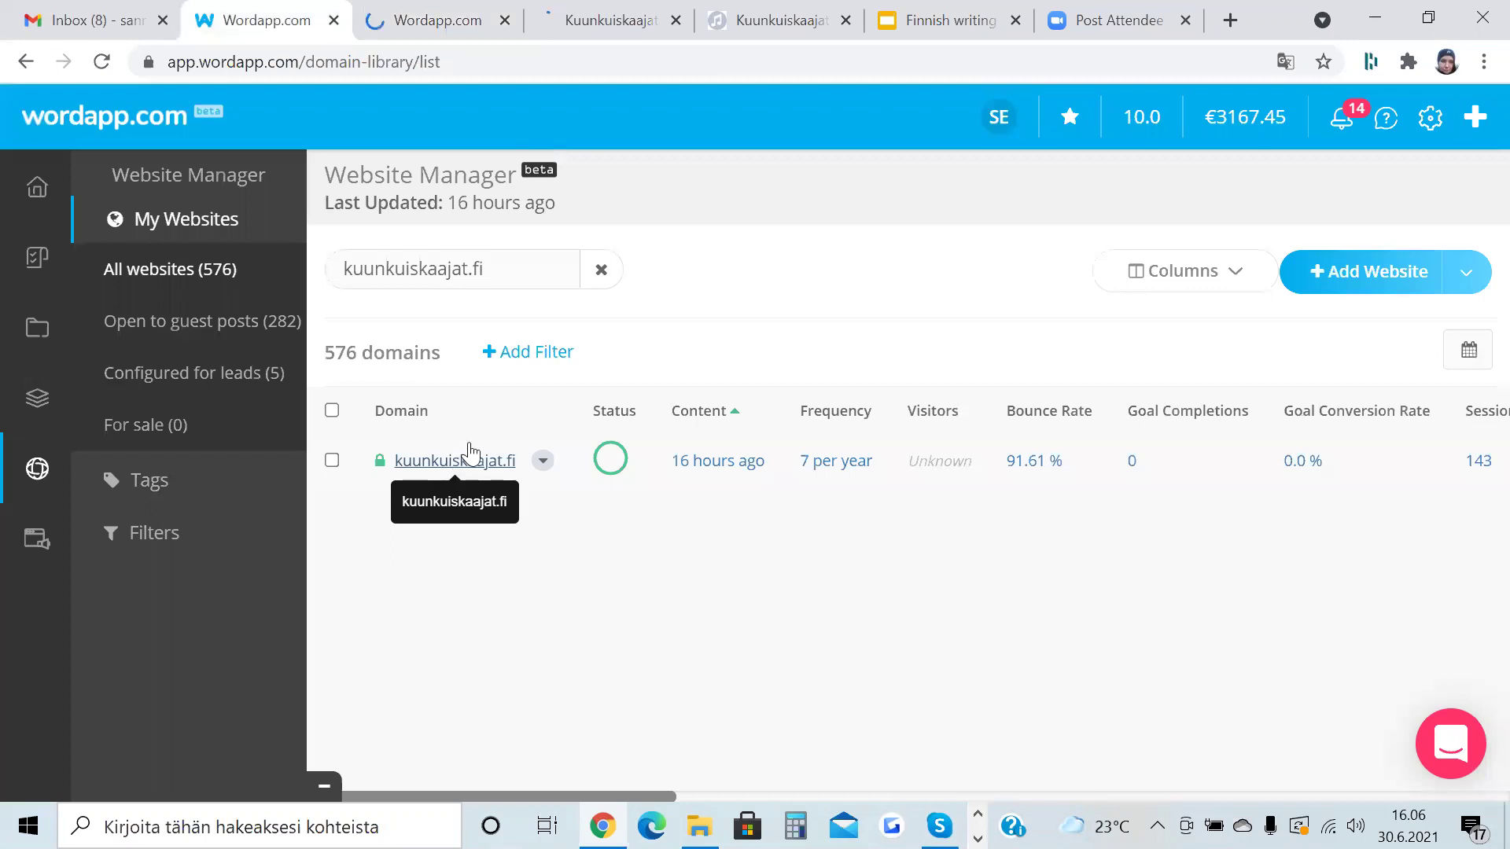
click(470, 458)
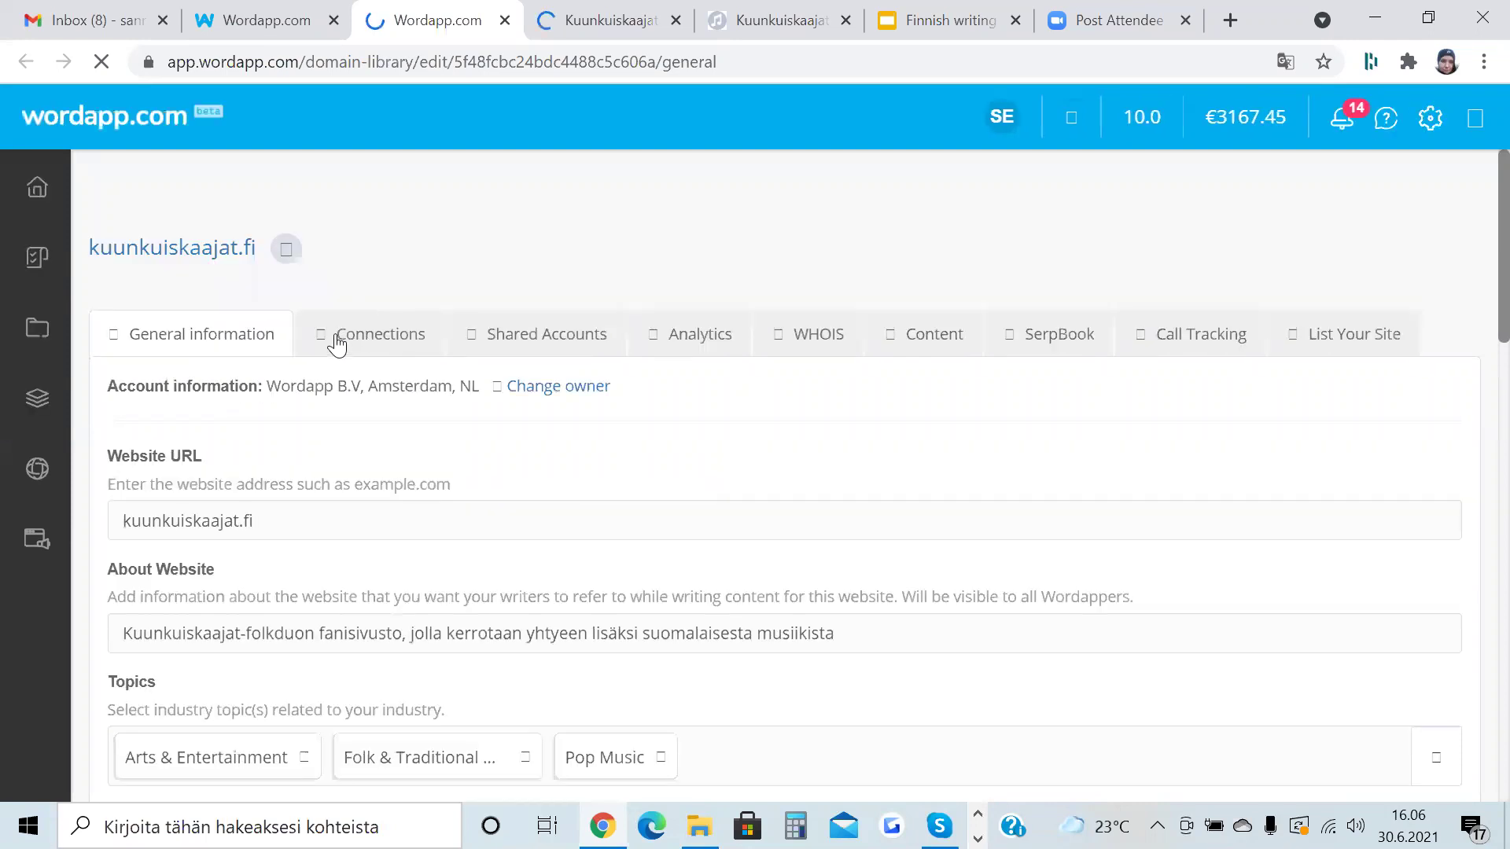
click(348, 342)
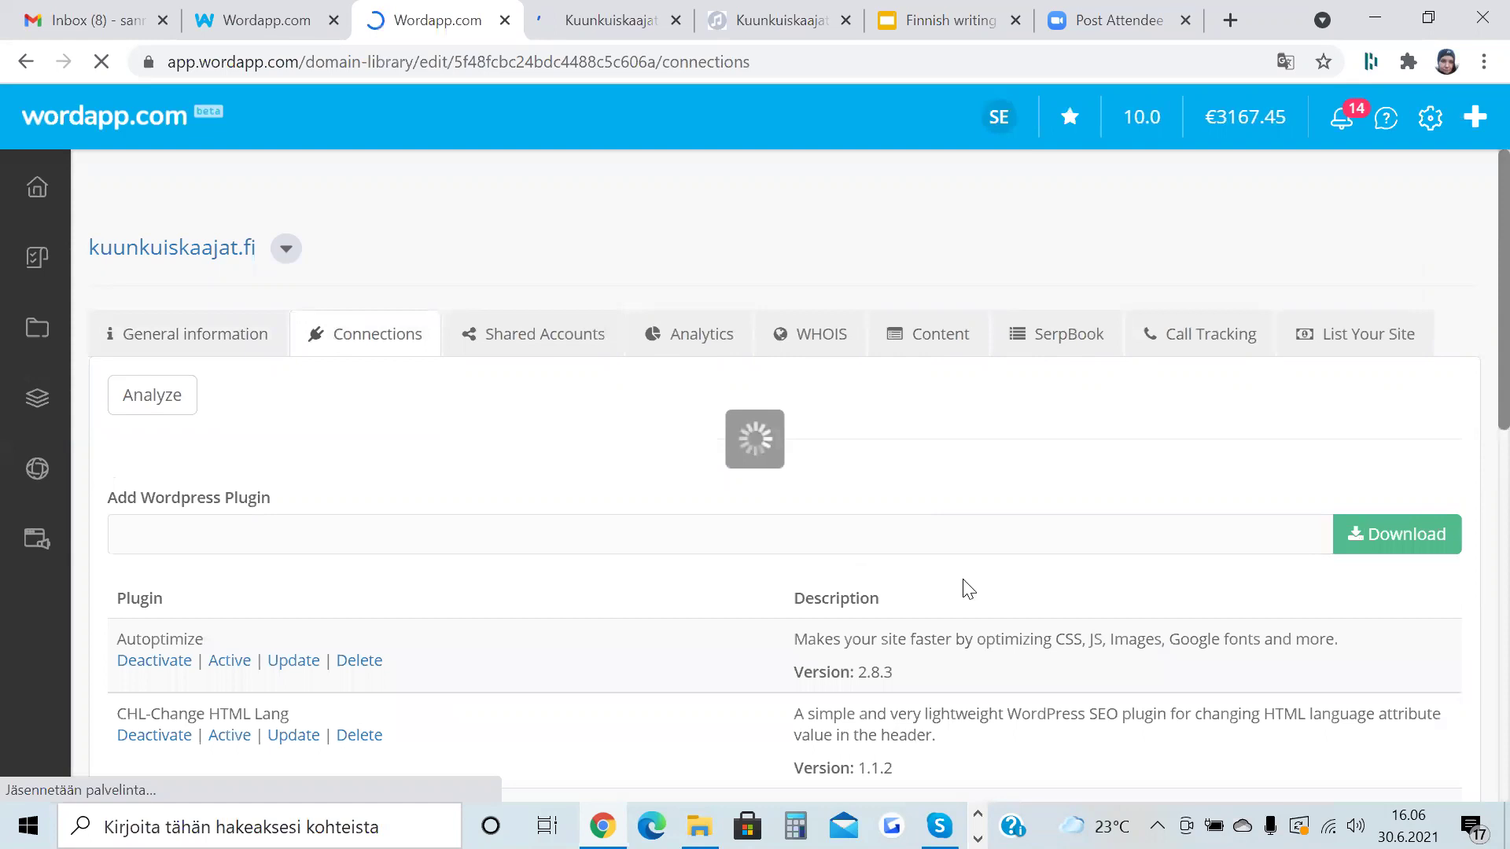
Examine the Wordapp plugin status with its update, analyze and deactivate options, and the site's WordPress login dialog.
click(1139, 600)
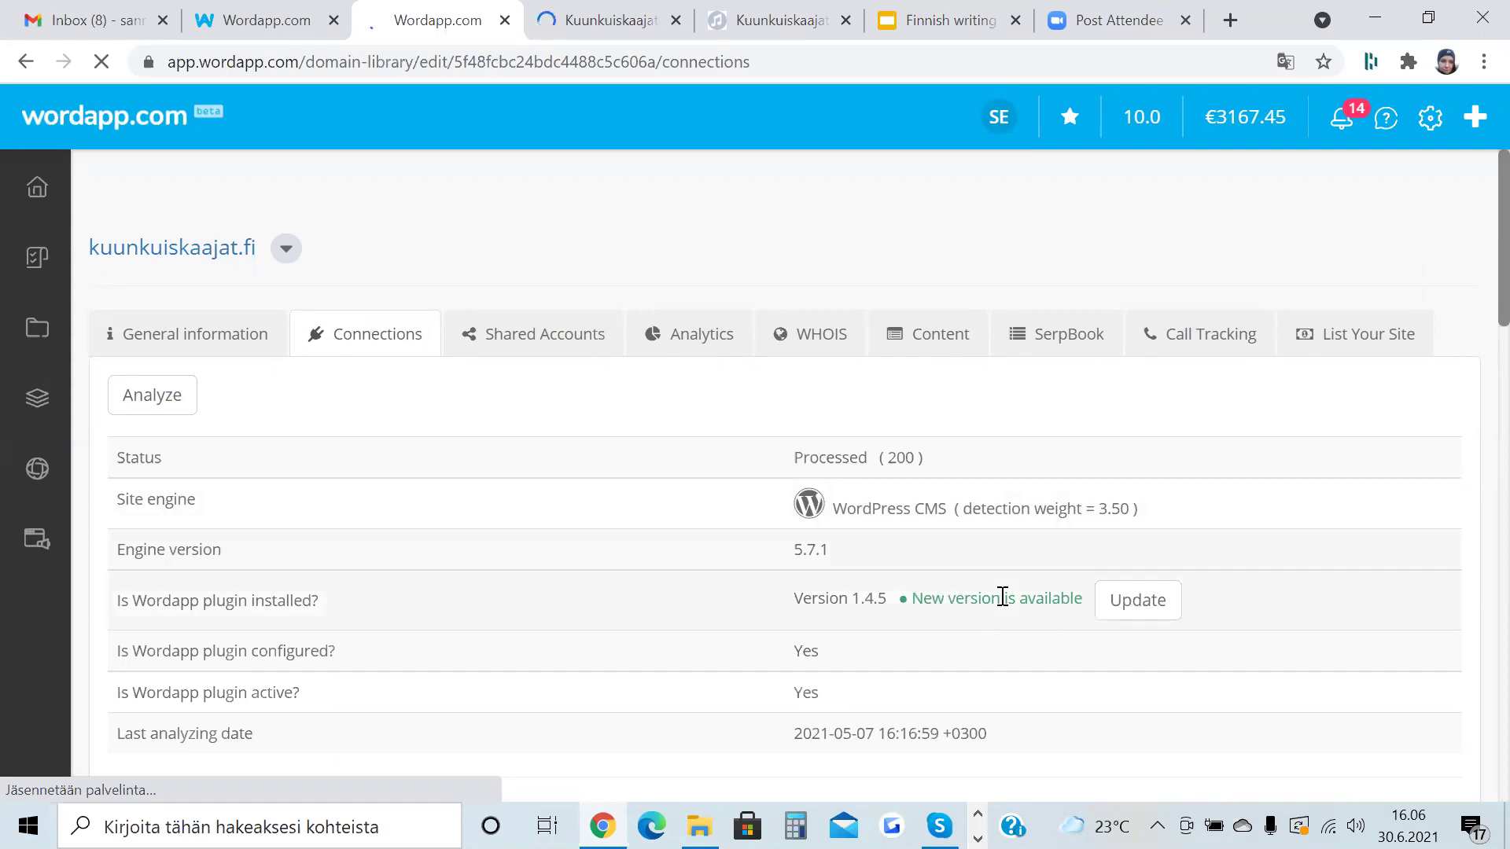
click(152, 411)
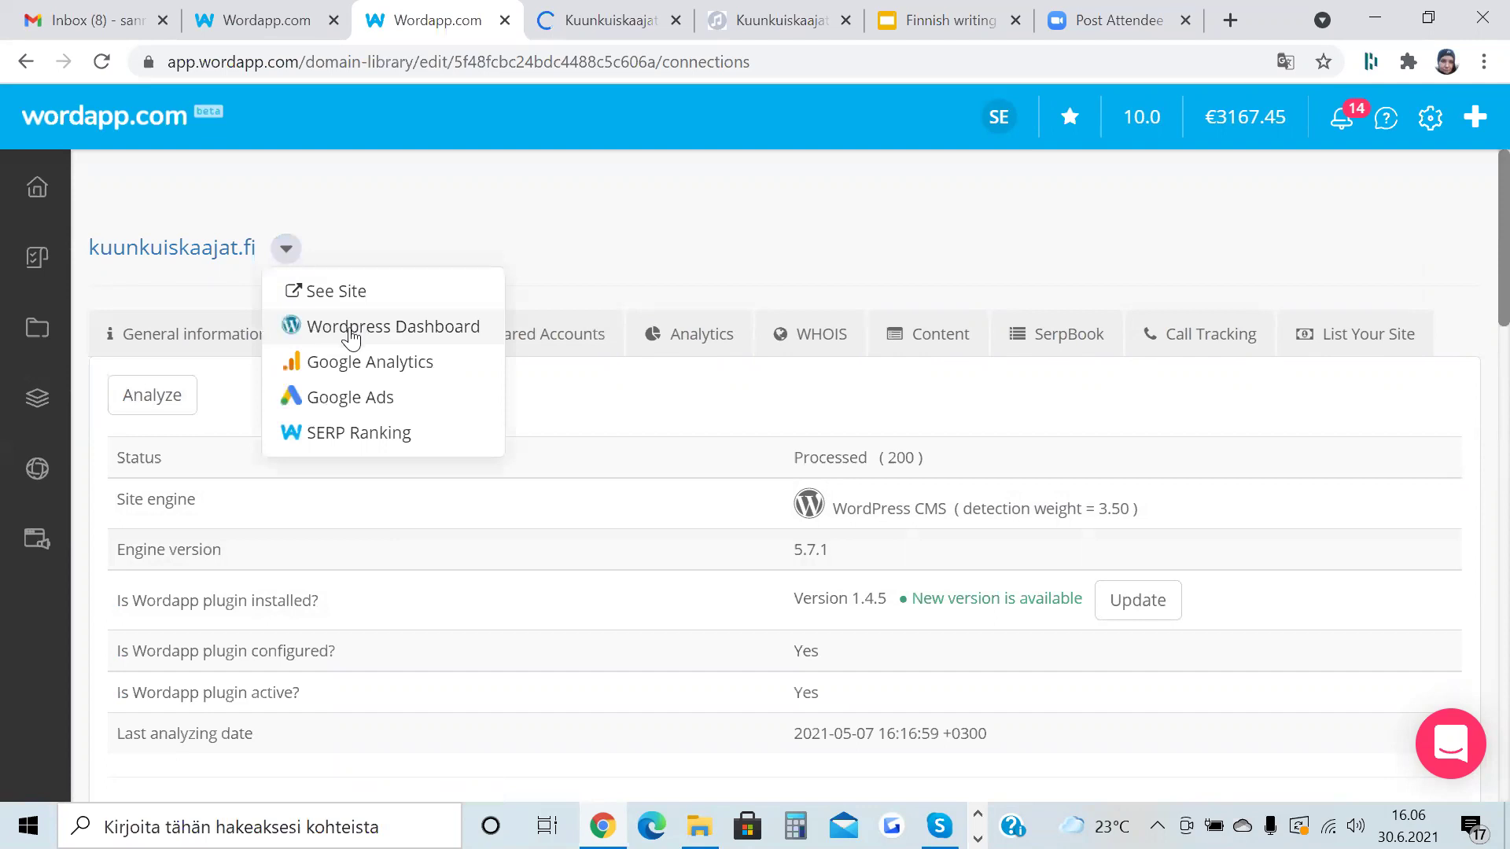
click(352, 338)
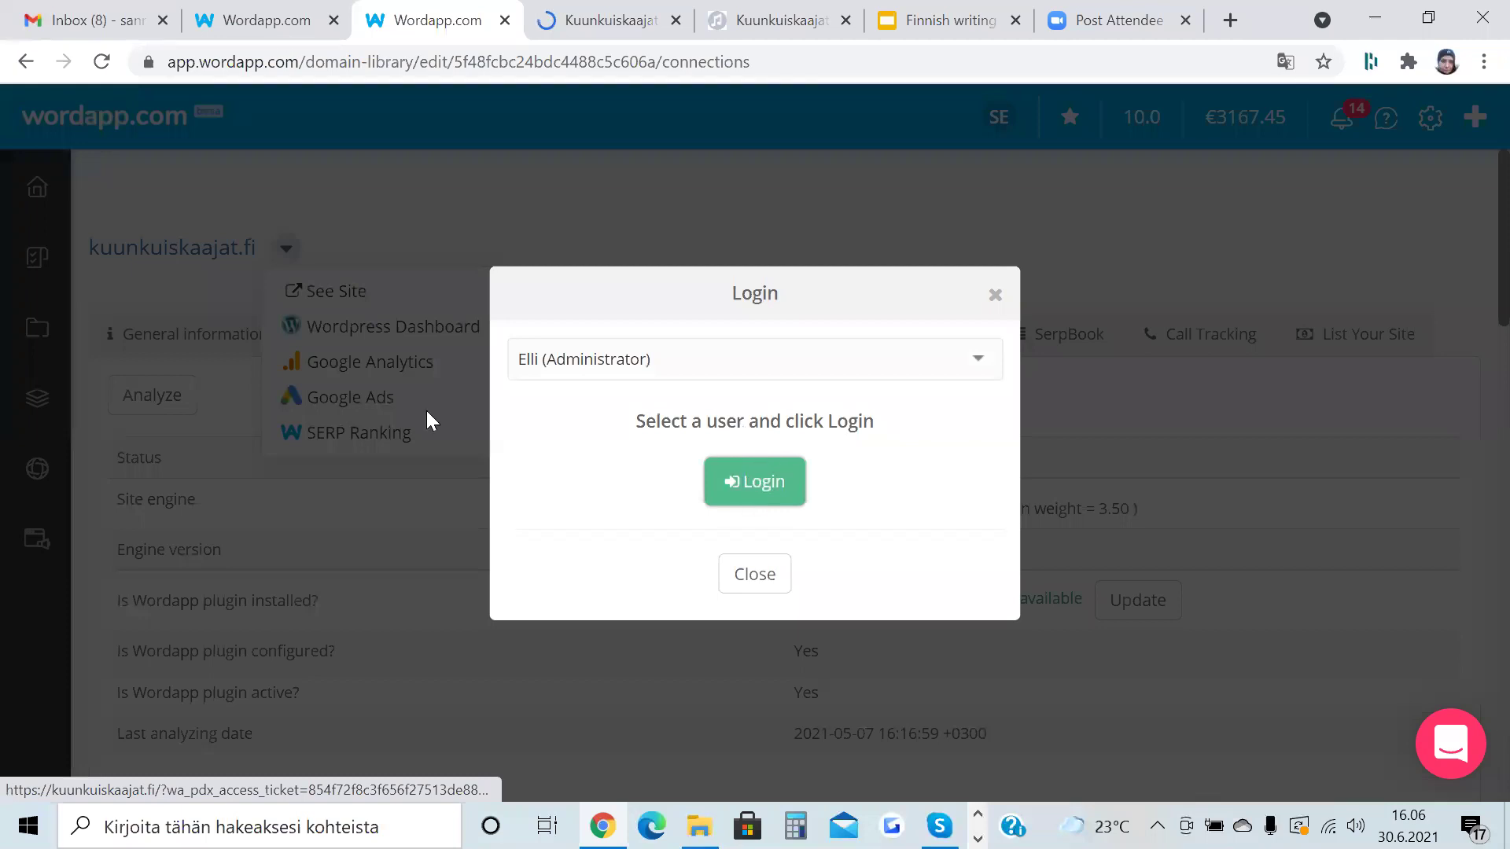
click(302, 352)
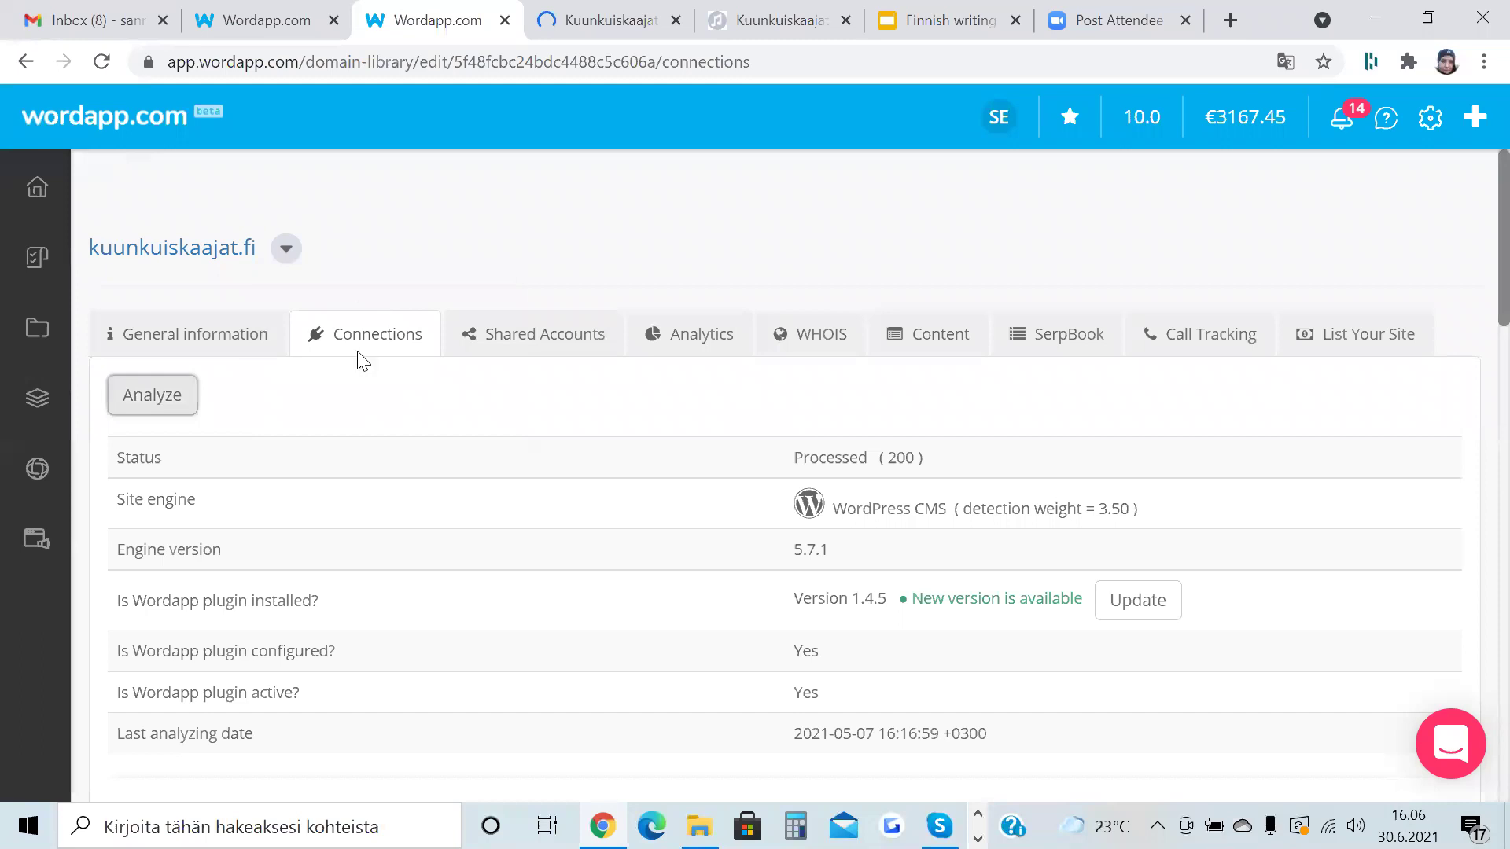
click(124, 410)
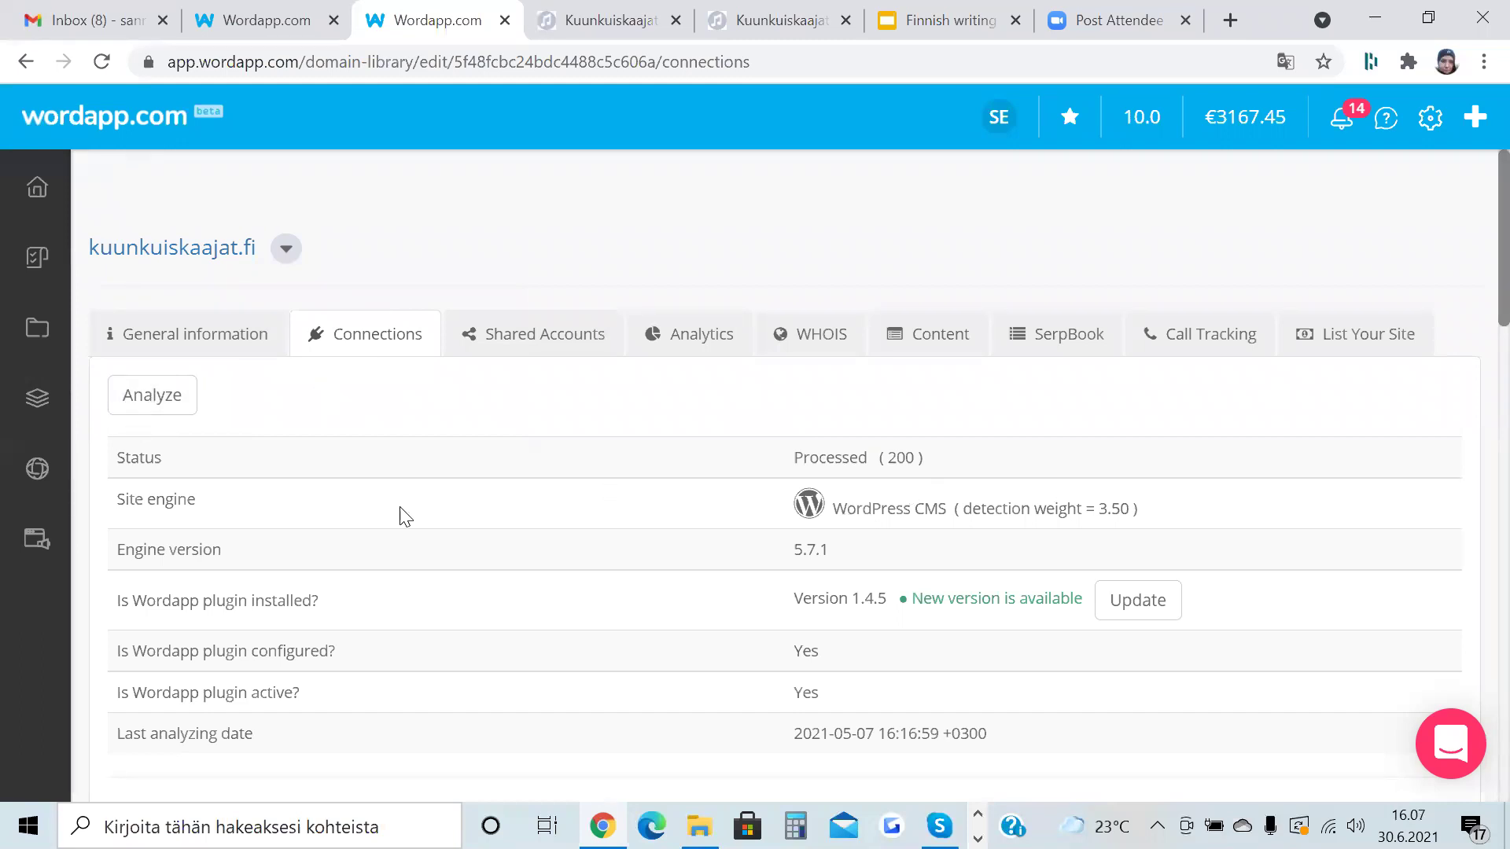
scroll(330, 464, down, 3)
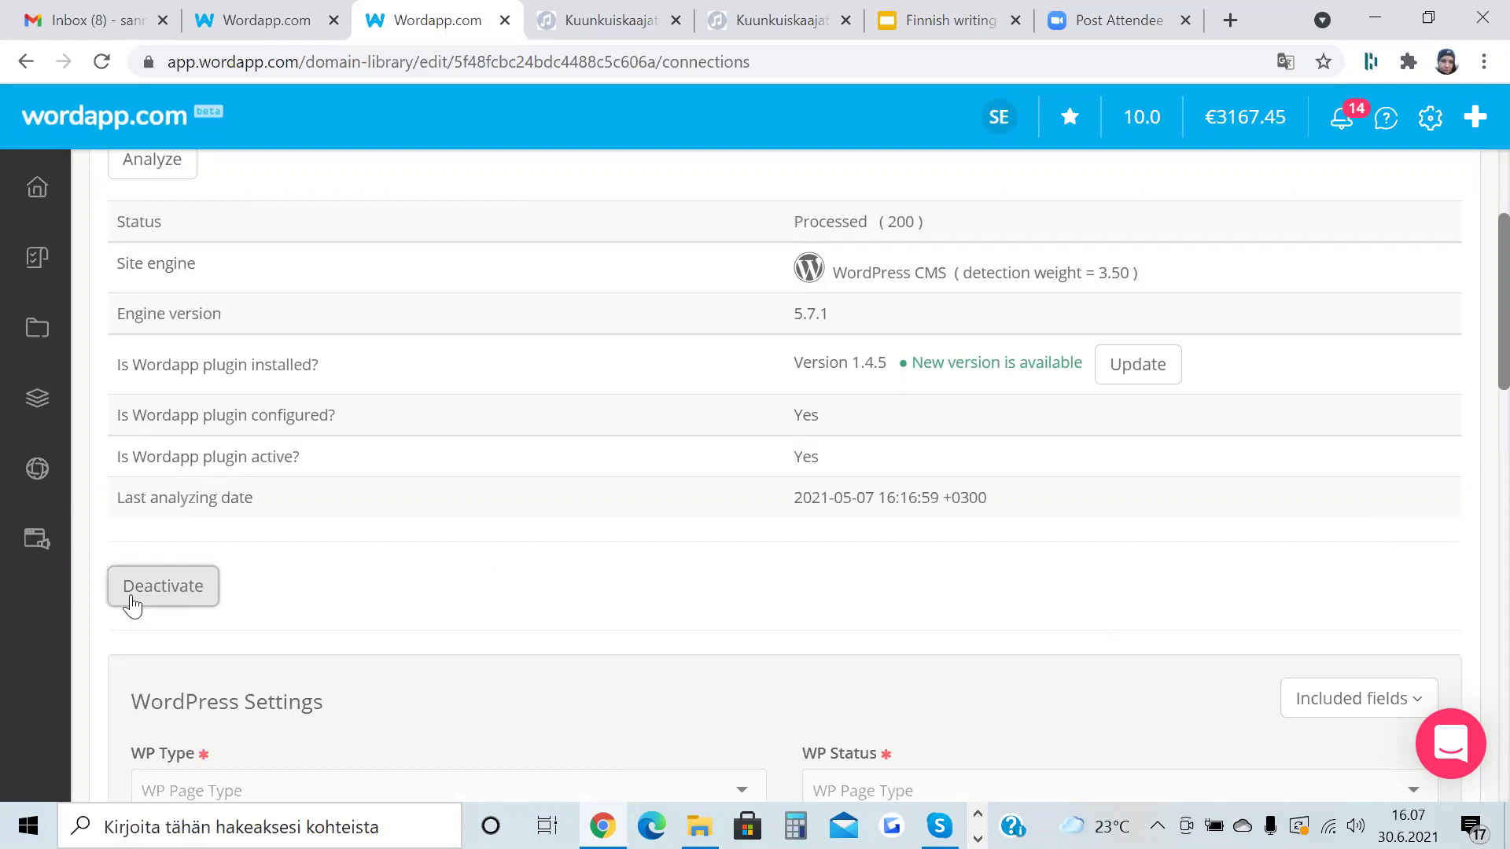
click(169, 578)
scroll(549, 447, up, 3)
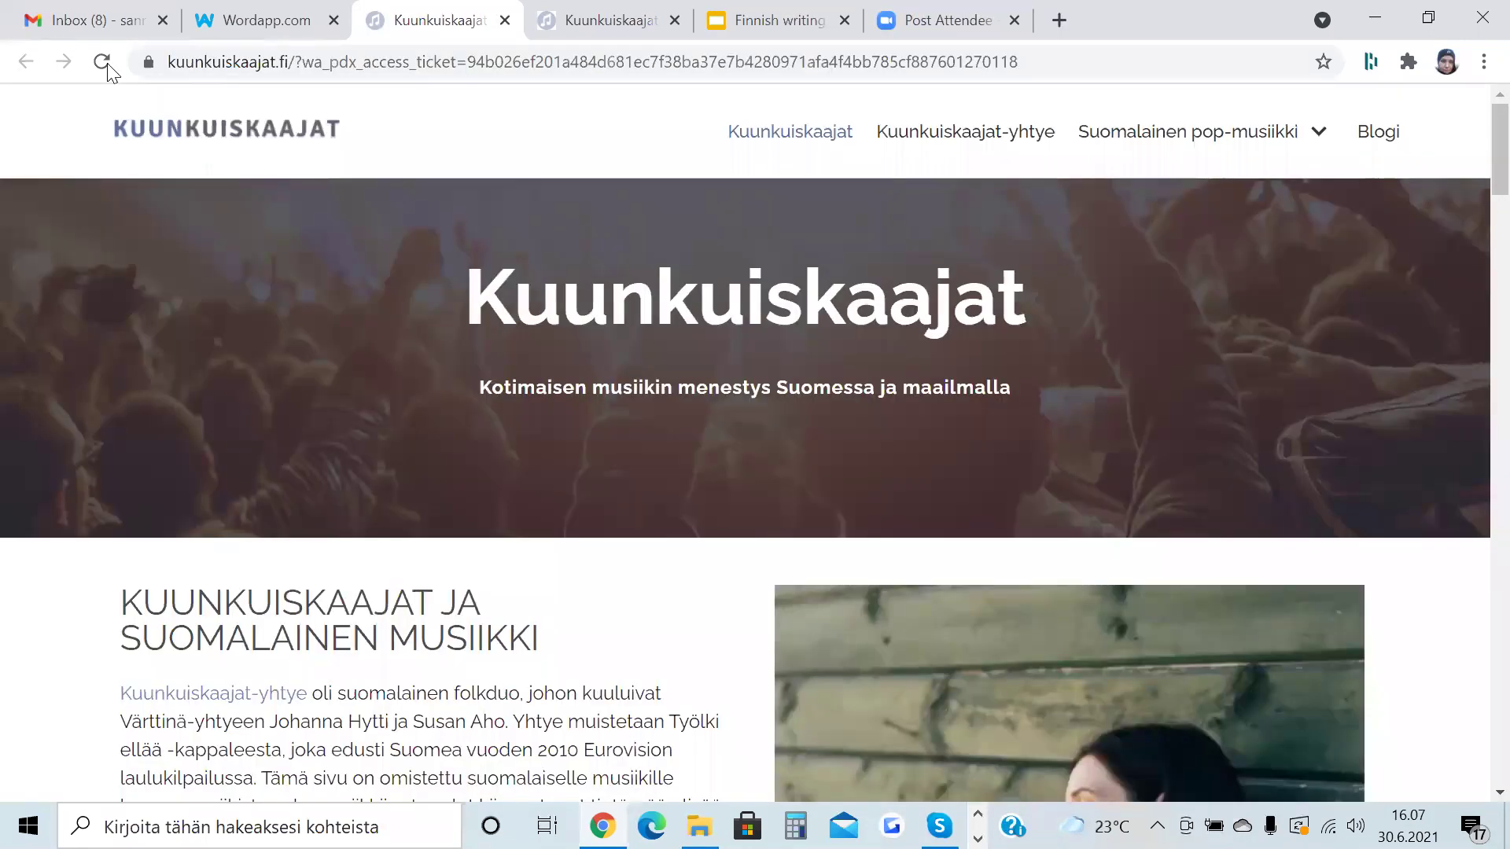
Reload the logged-in Kuunkuiskaajat site page and open its WordPress admin dashboard.
click(107, 66)
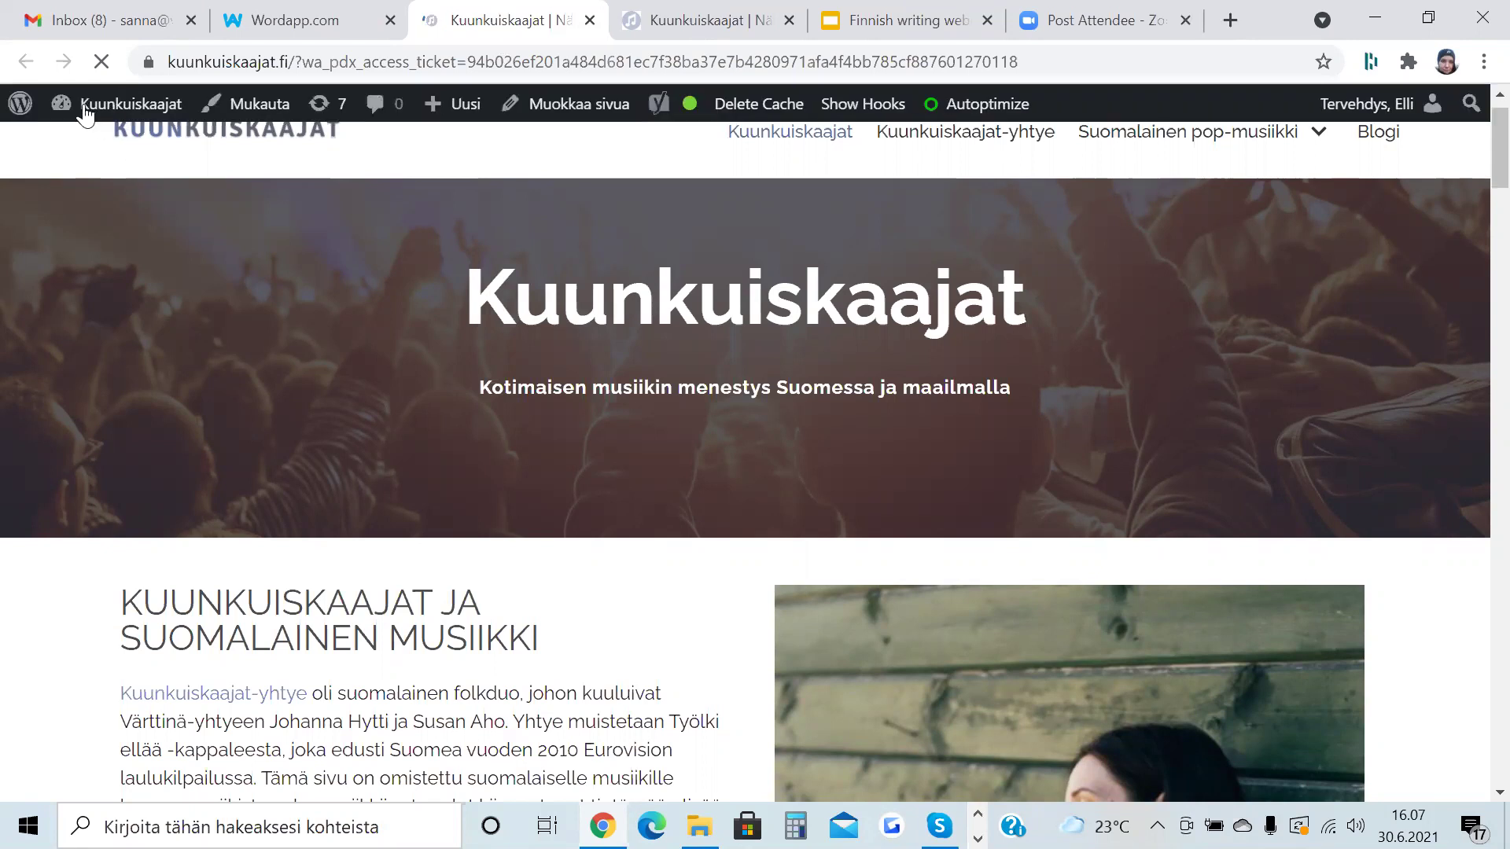
mouse_move(84, 110)
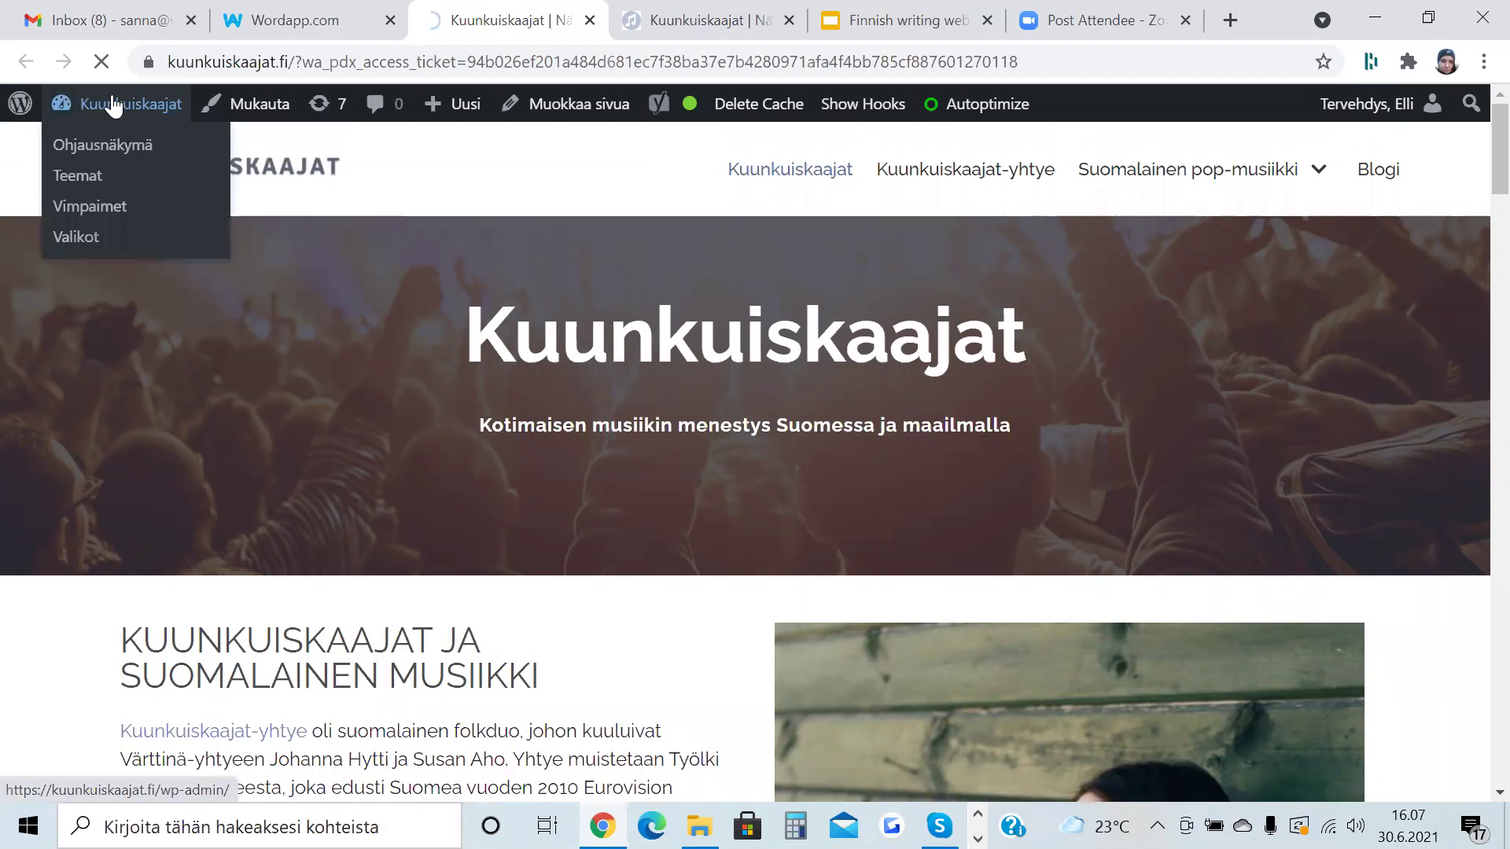
click(84, 104)
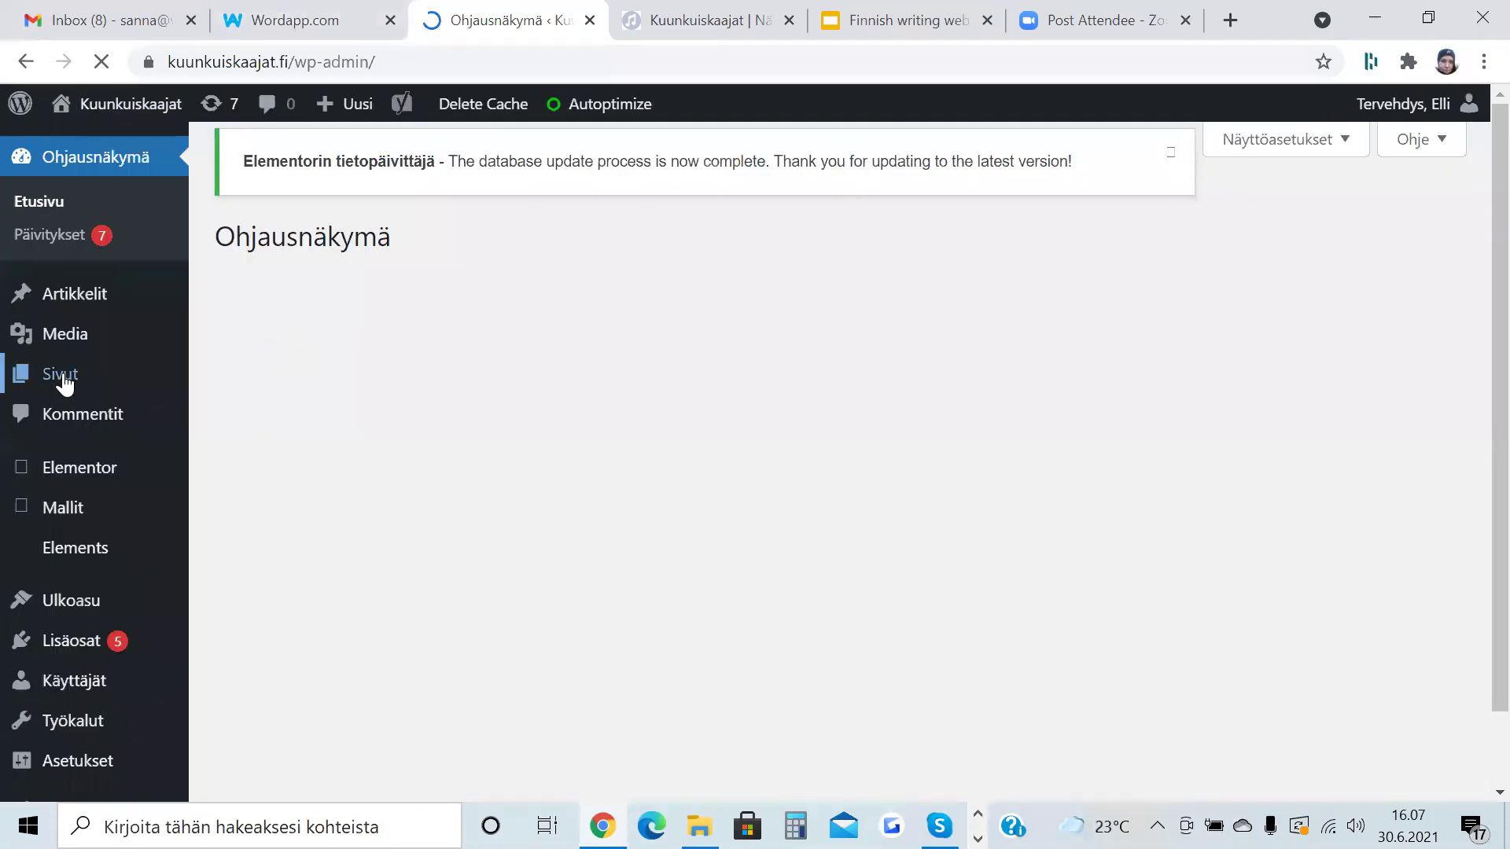
Open the Suomalaiset rautalankayhtyeet page for editing from the list of all pages, and dismiss the block editor welcome guide.
mouse_move(64, 379)
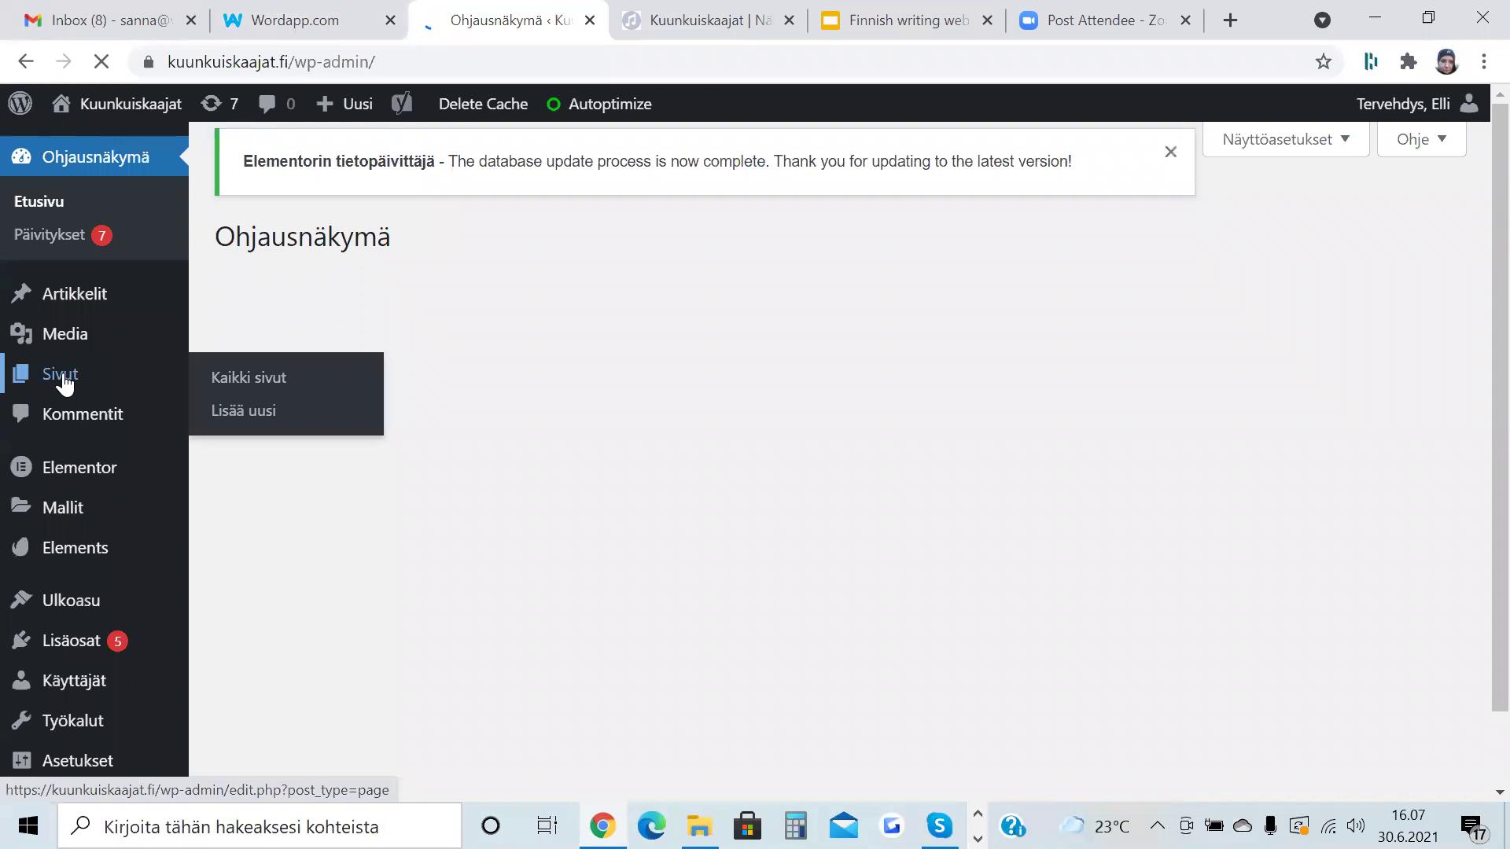
click(63, 379)
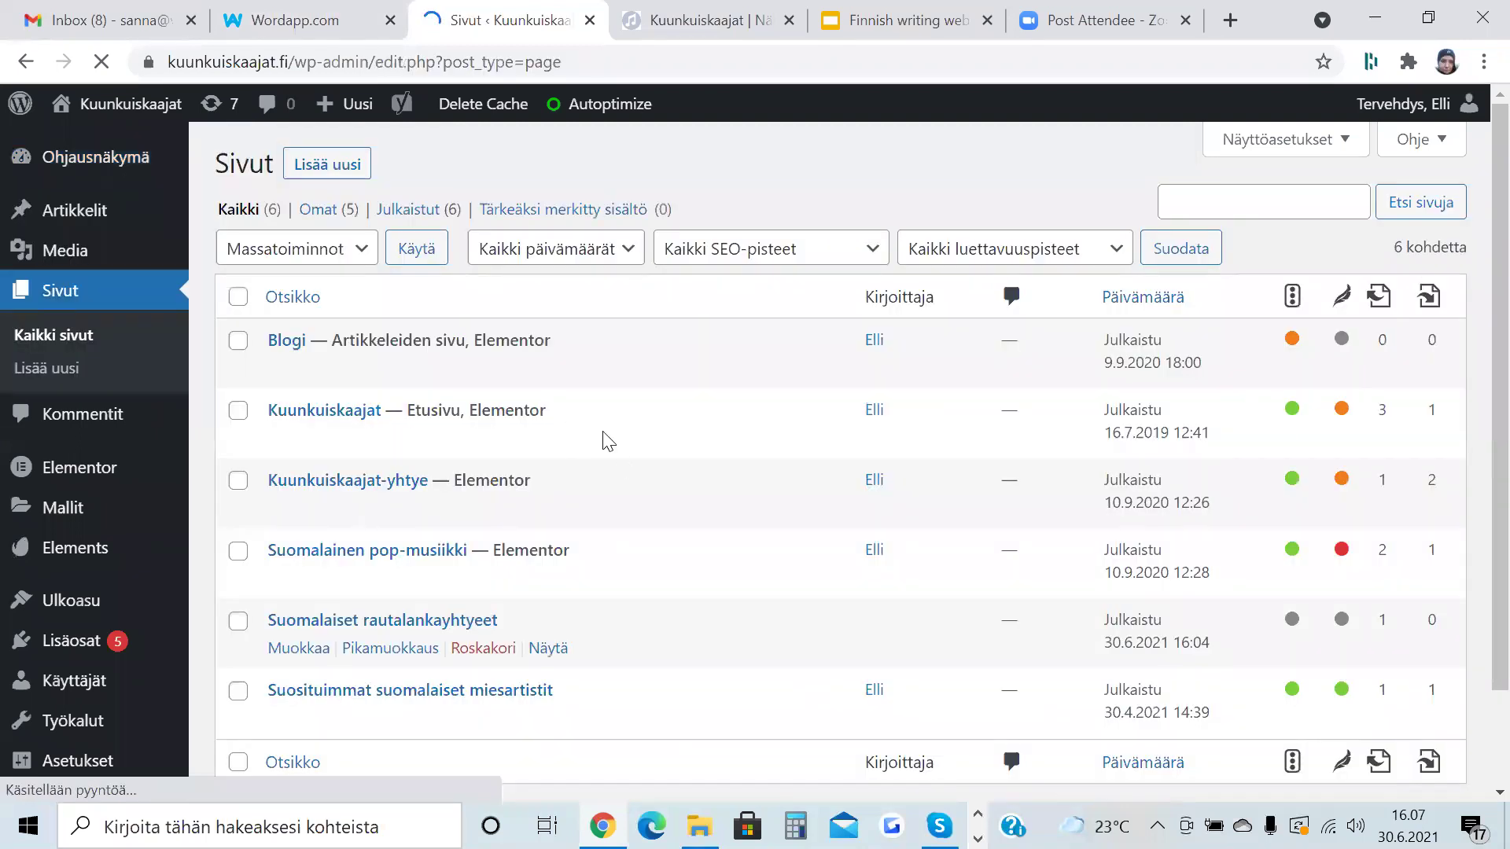
scroll(608, 441, down, 2)
click(399, 513)
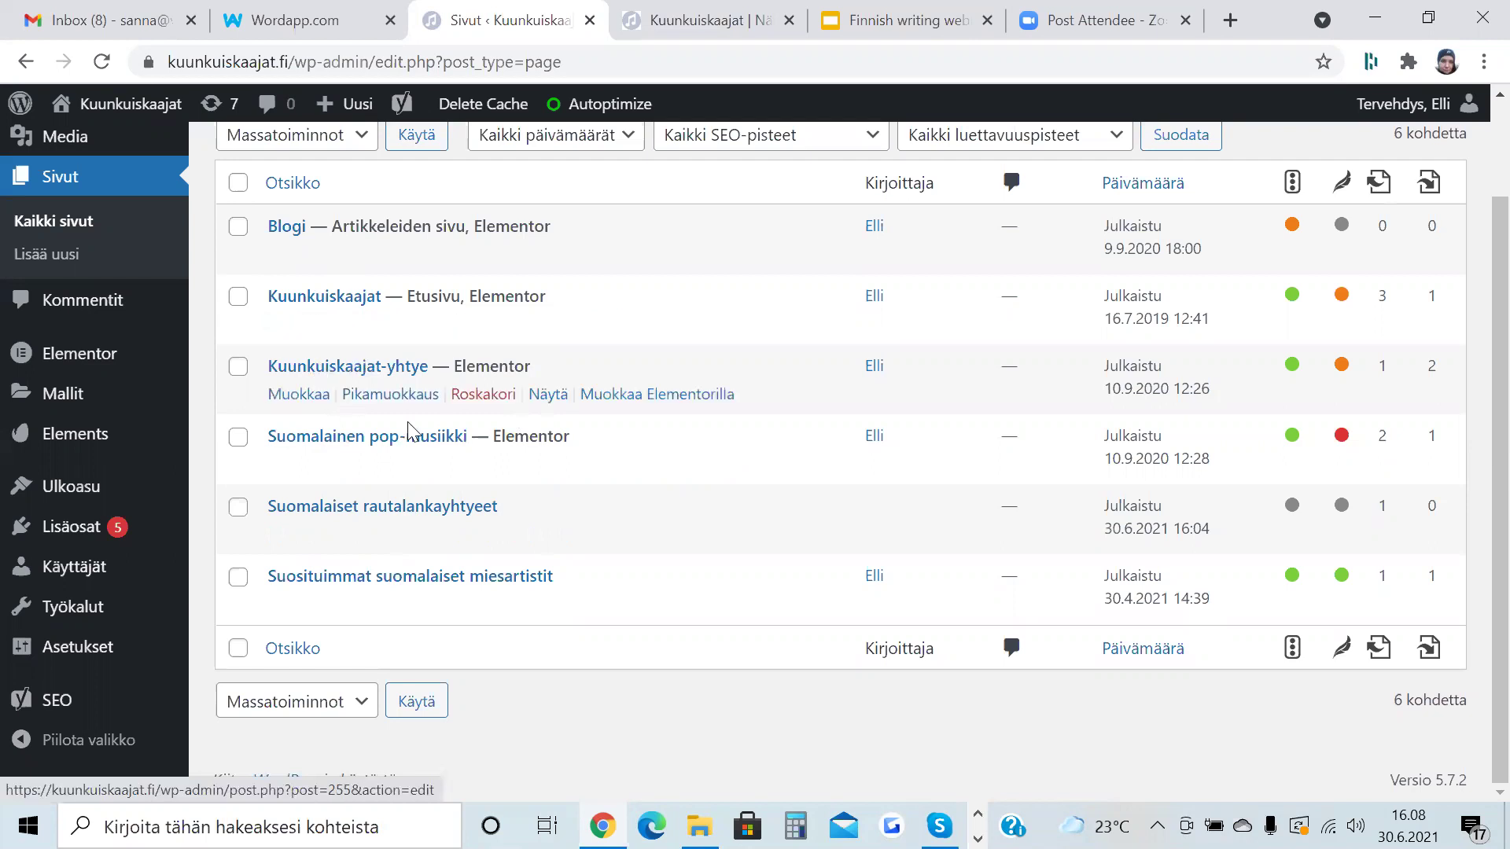
click(415, 509)
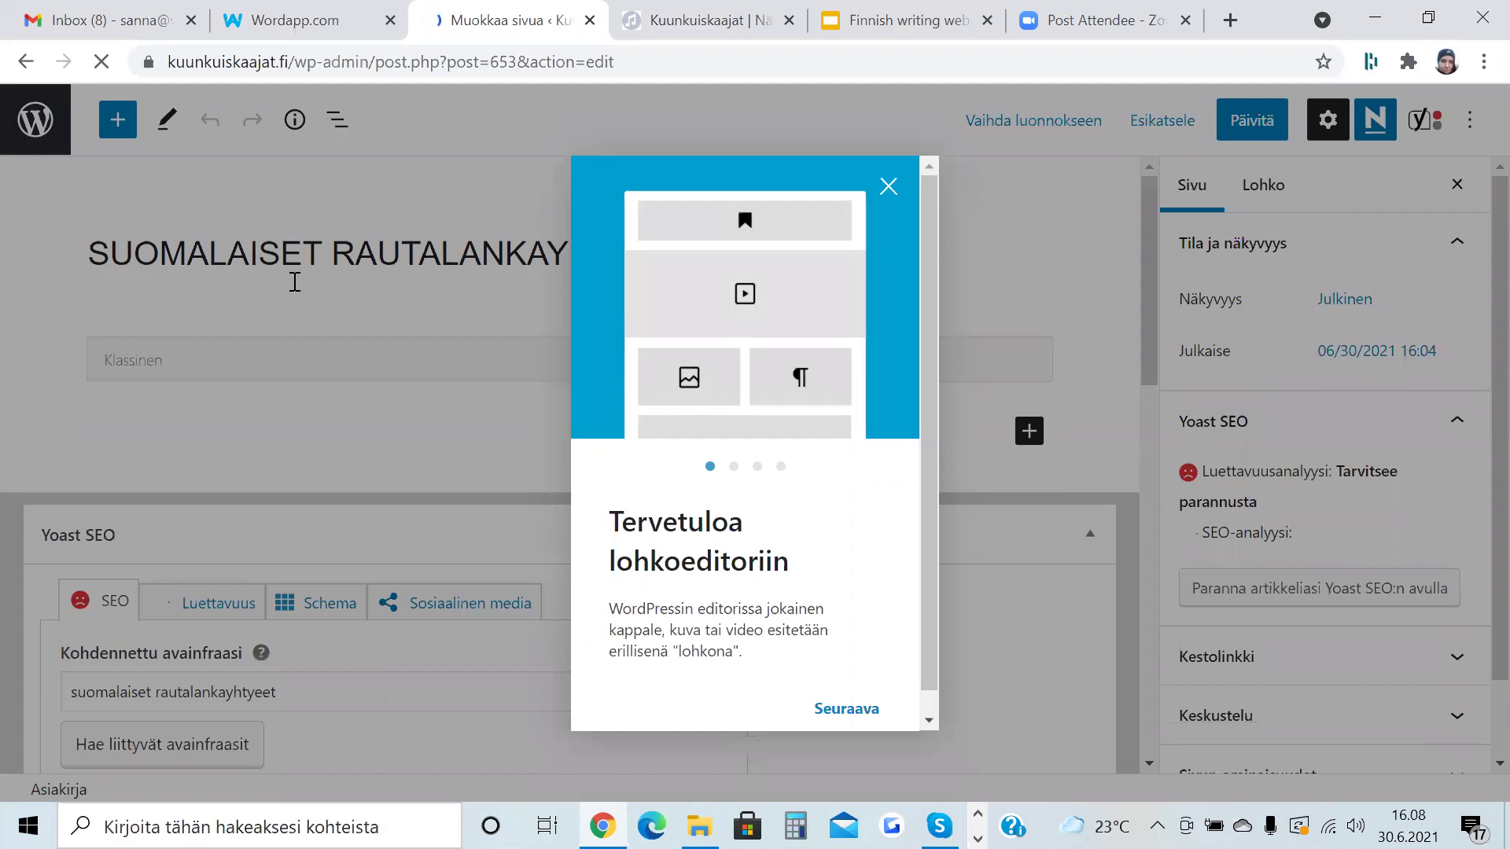
click(208, 245)
click(763, 258)
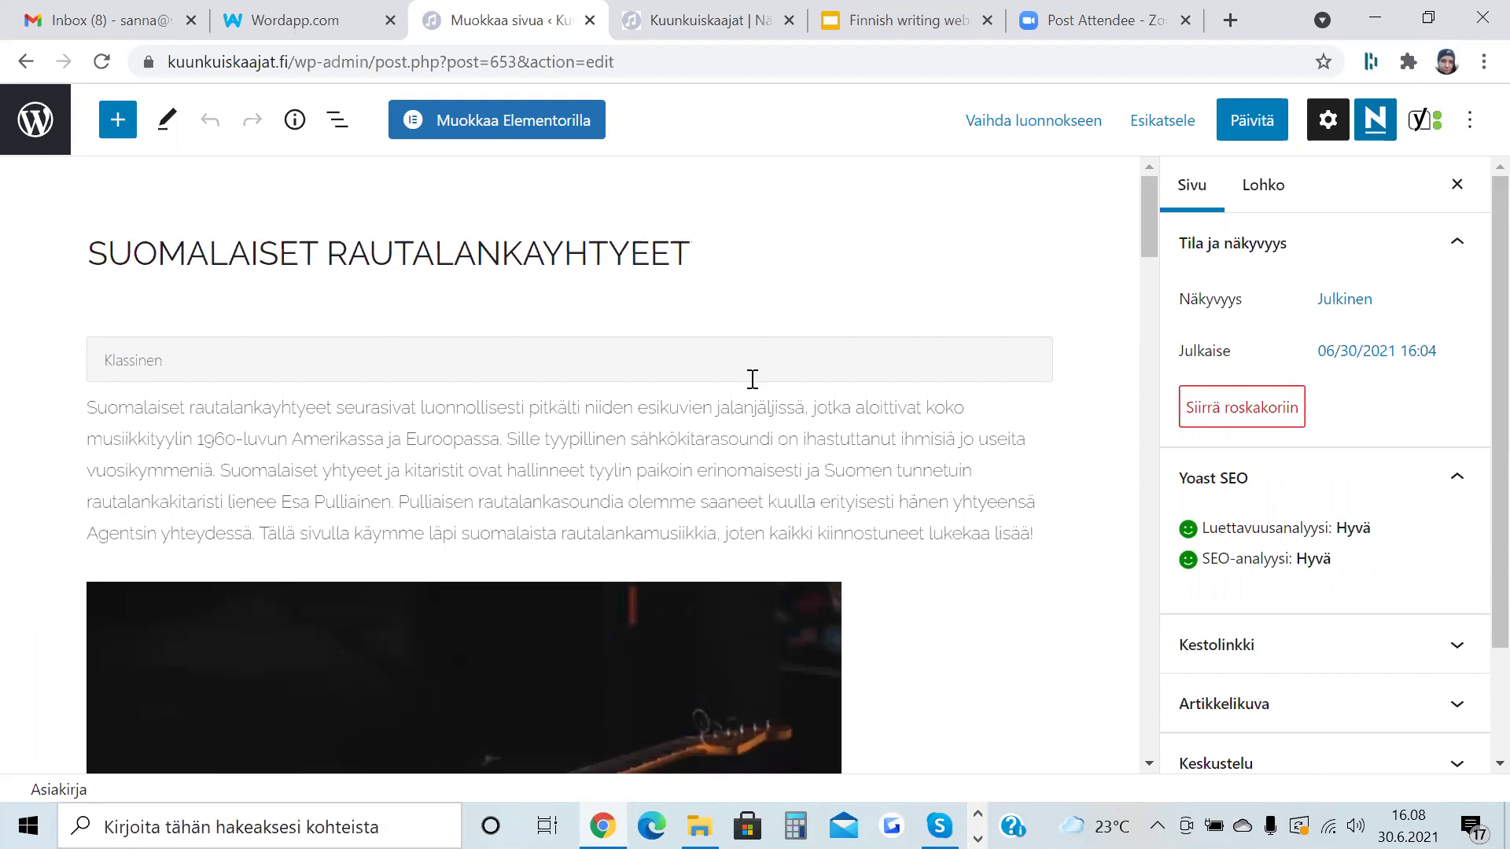
Capitalize the first letter of the linked word "casino" in the paragraph about background music for casino games.
scroll(67, 274, down, 7)
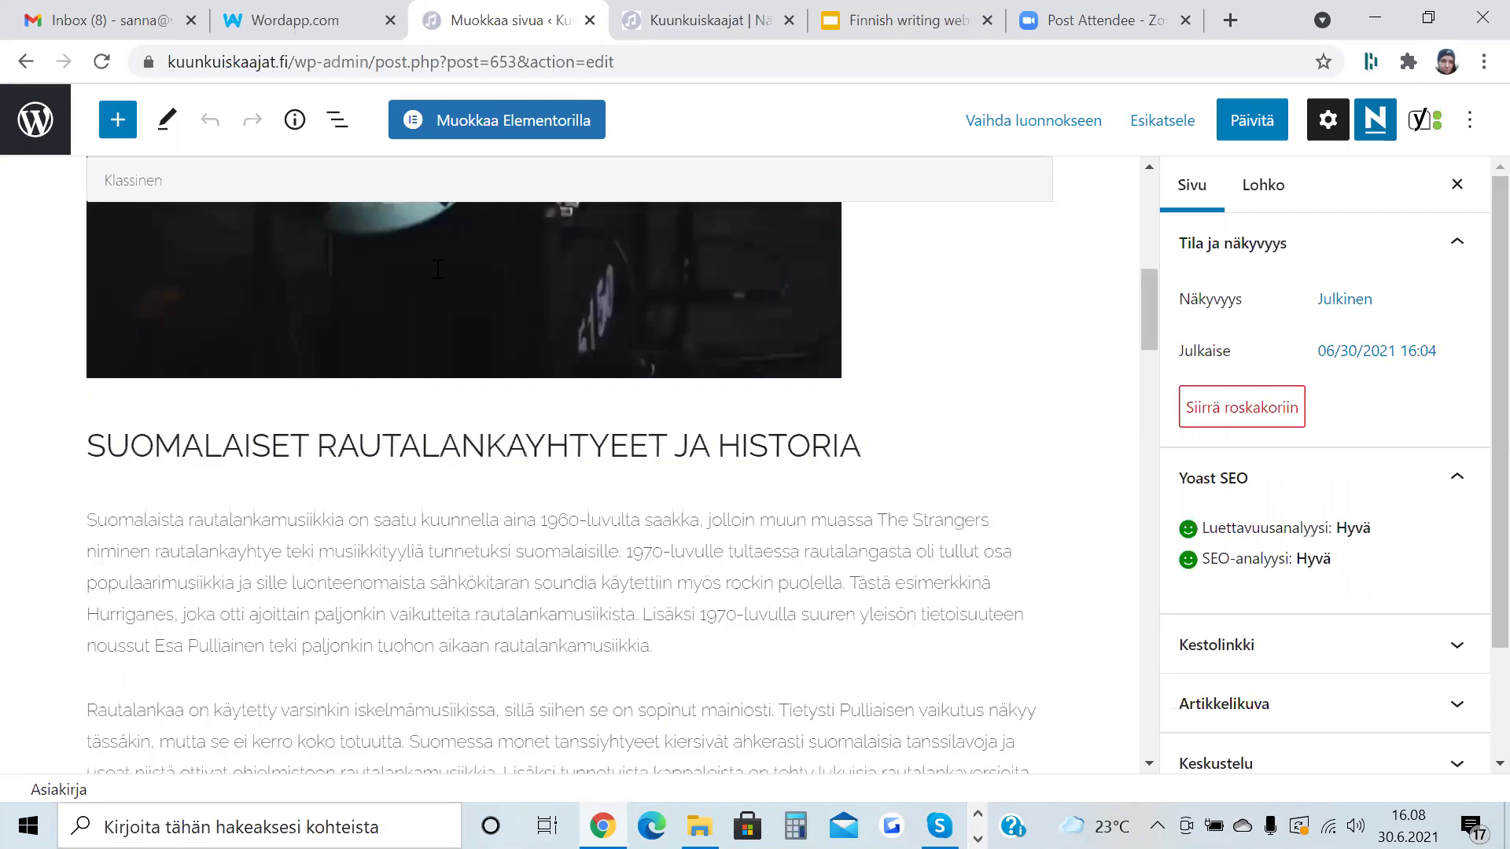
scroll(438, 270, down, 4)
scroll(429, 275, down, 4)
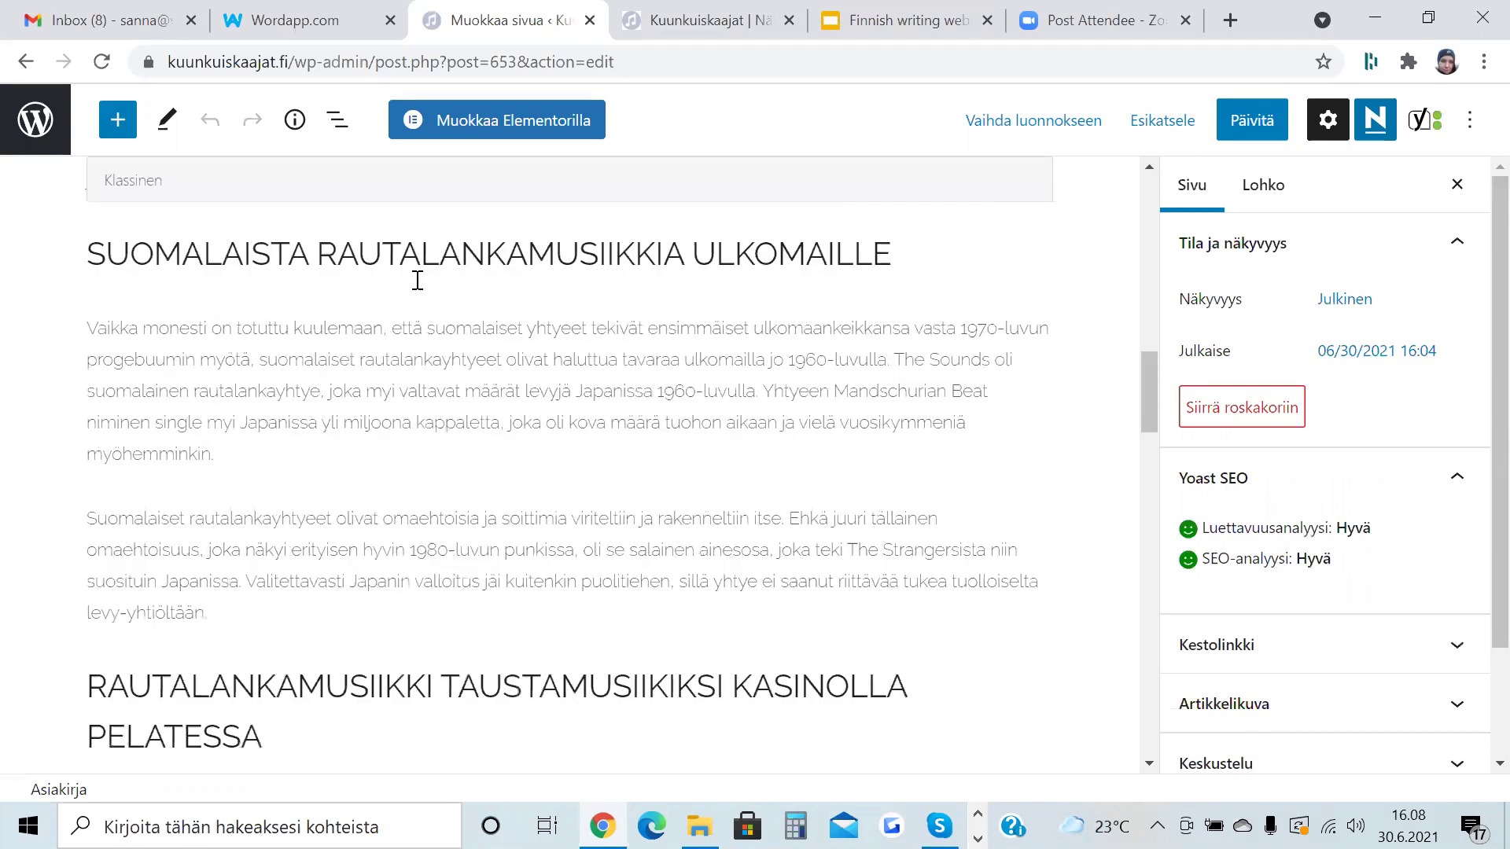
scroll(192, 297, down, 4)
scroll(209, 293, down, 4)
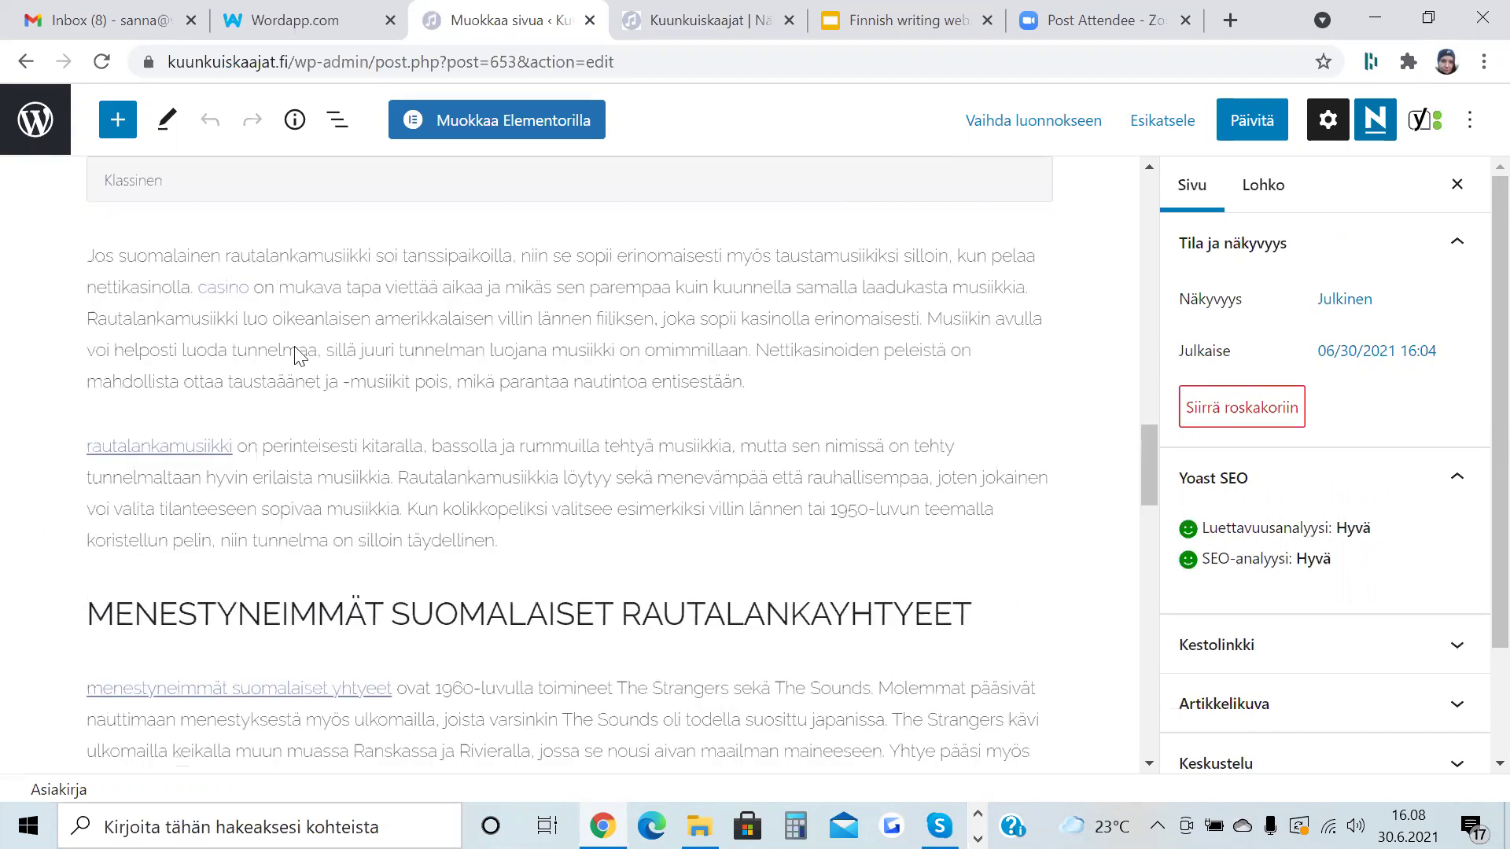
click(240, 289)
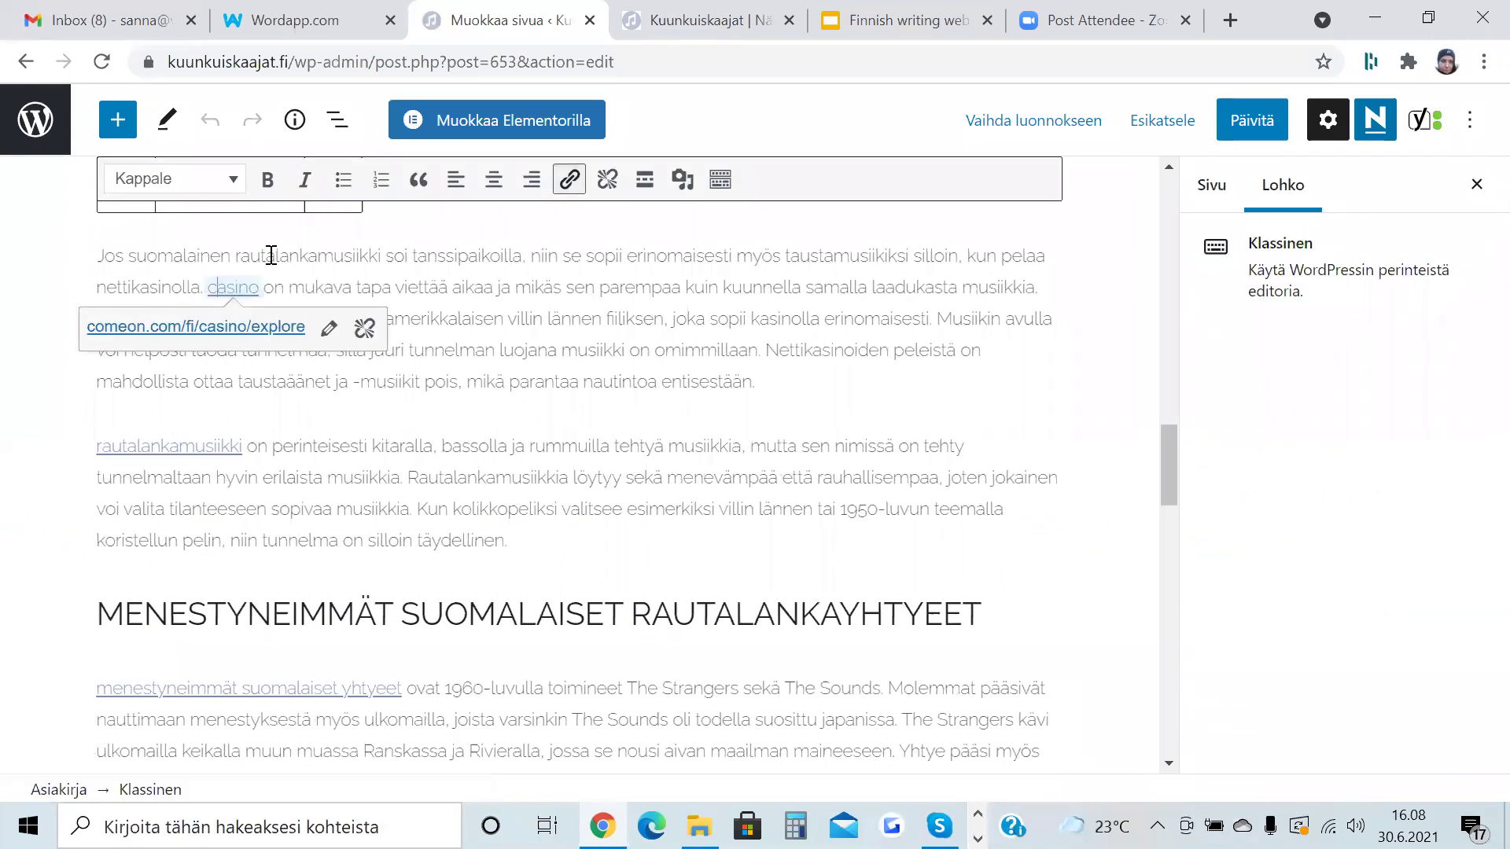
key(BackSpace)
text(C)
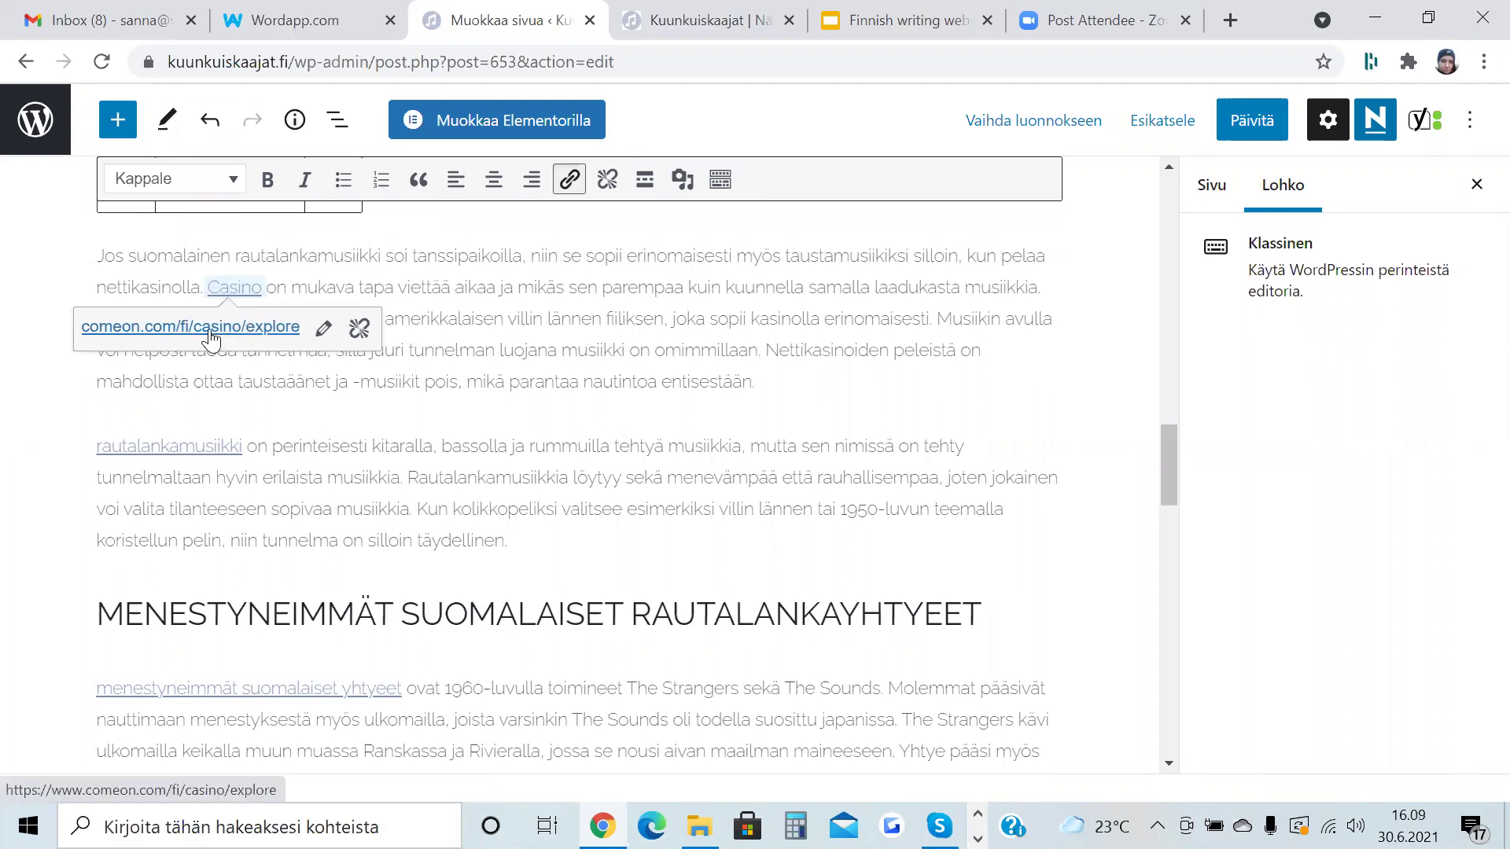
Set the Casino link to comeon.com/fi/casino/explore to open in a new tab.
click(325, 332)
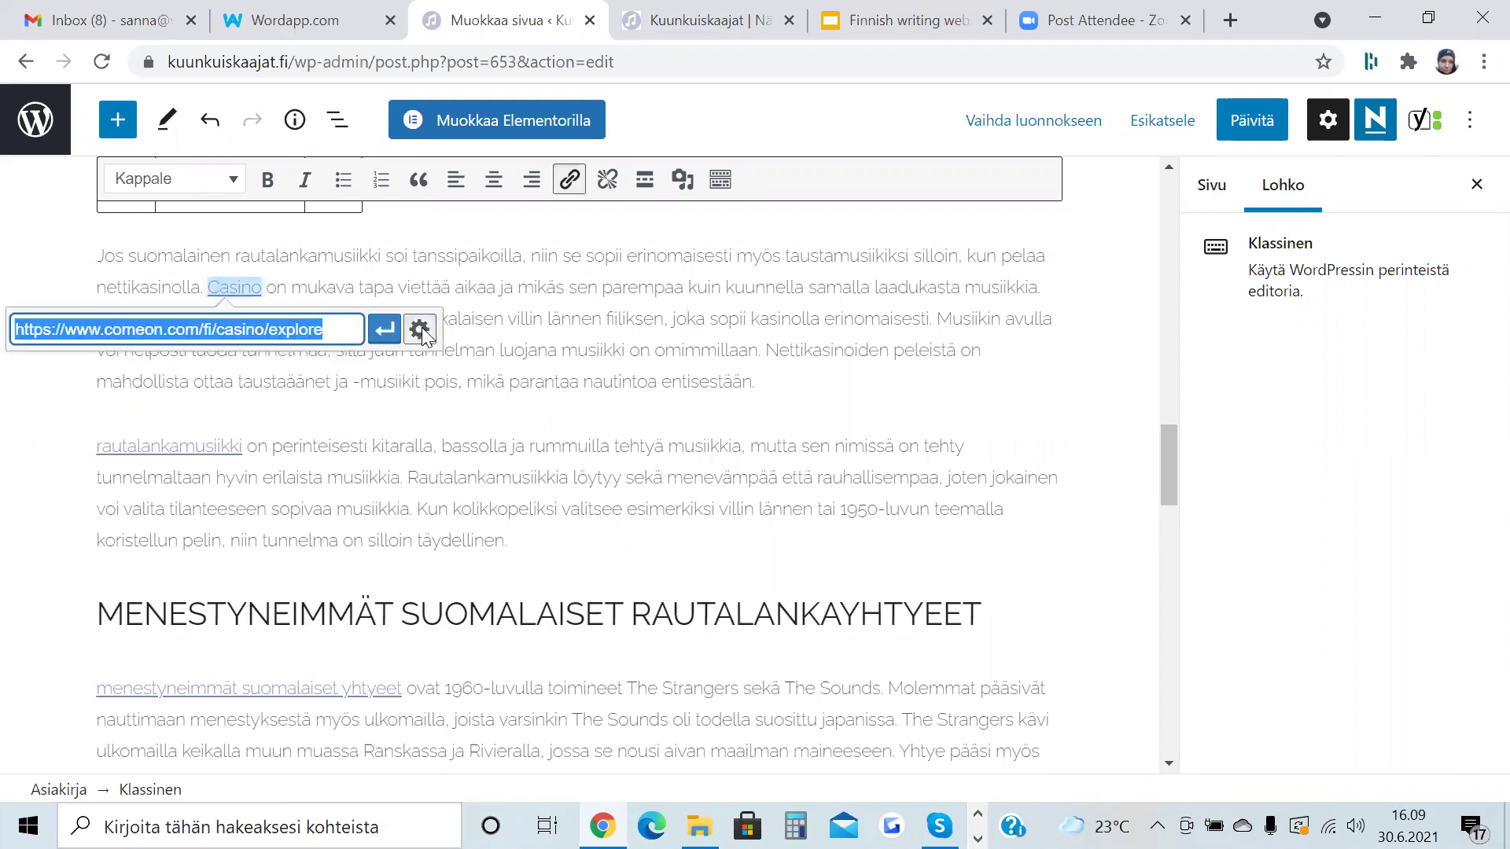
key(ctrl+k)
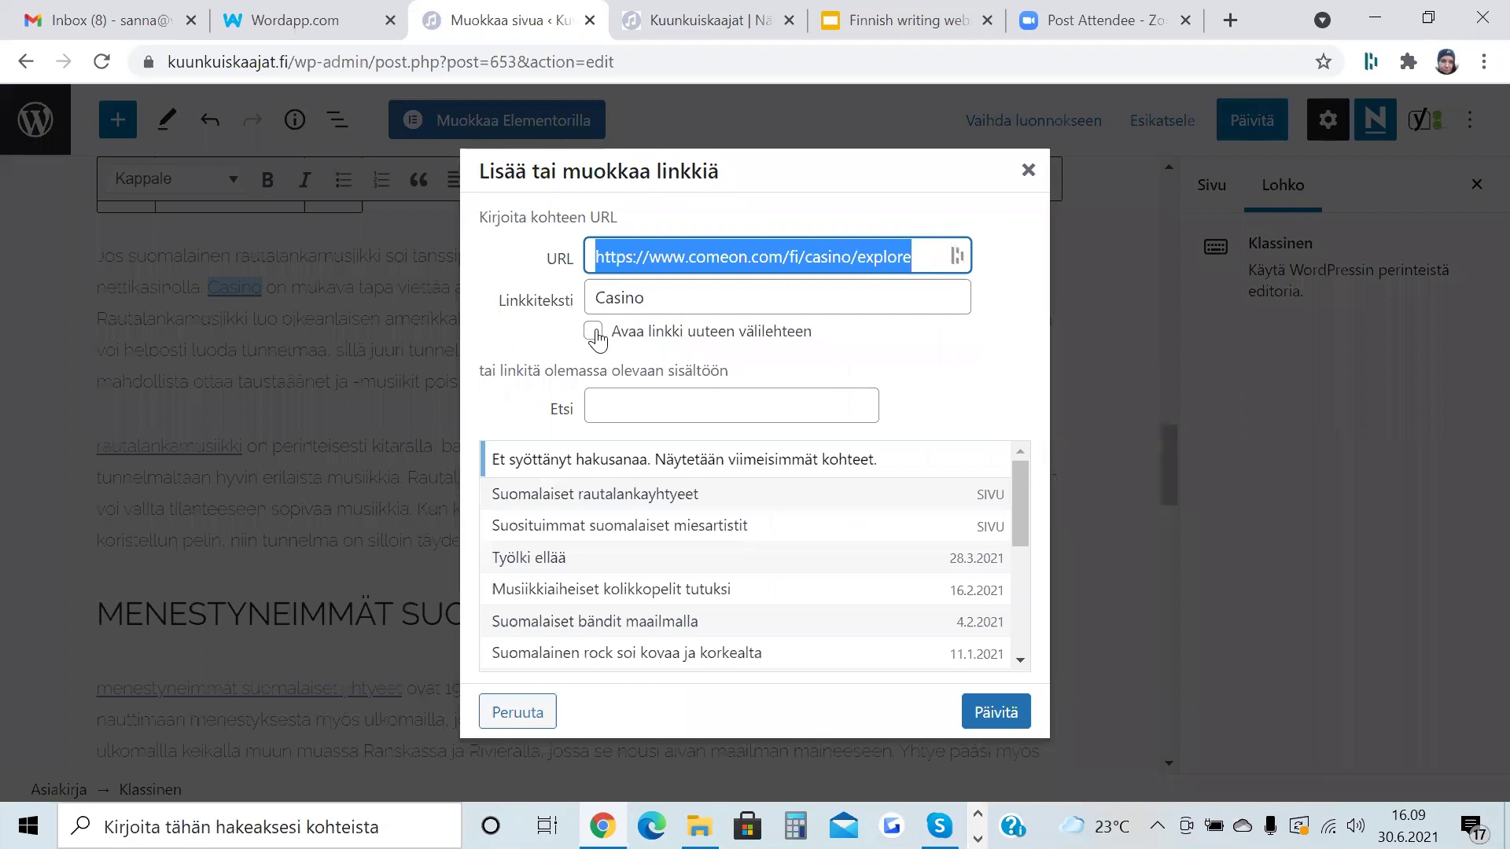
click(748, 338)
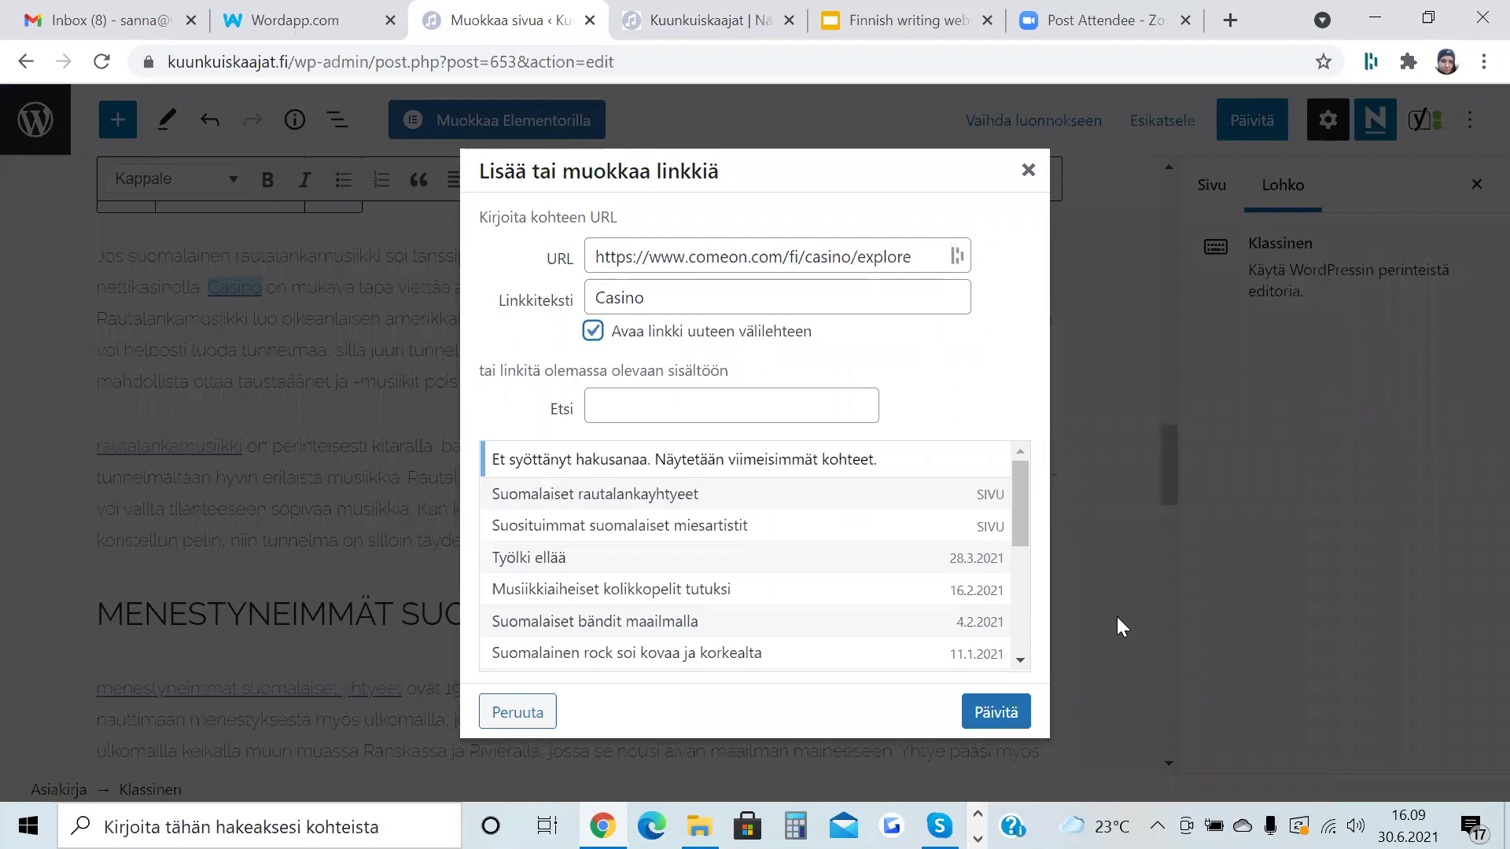
click(1000, 713)
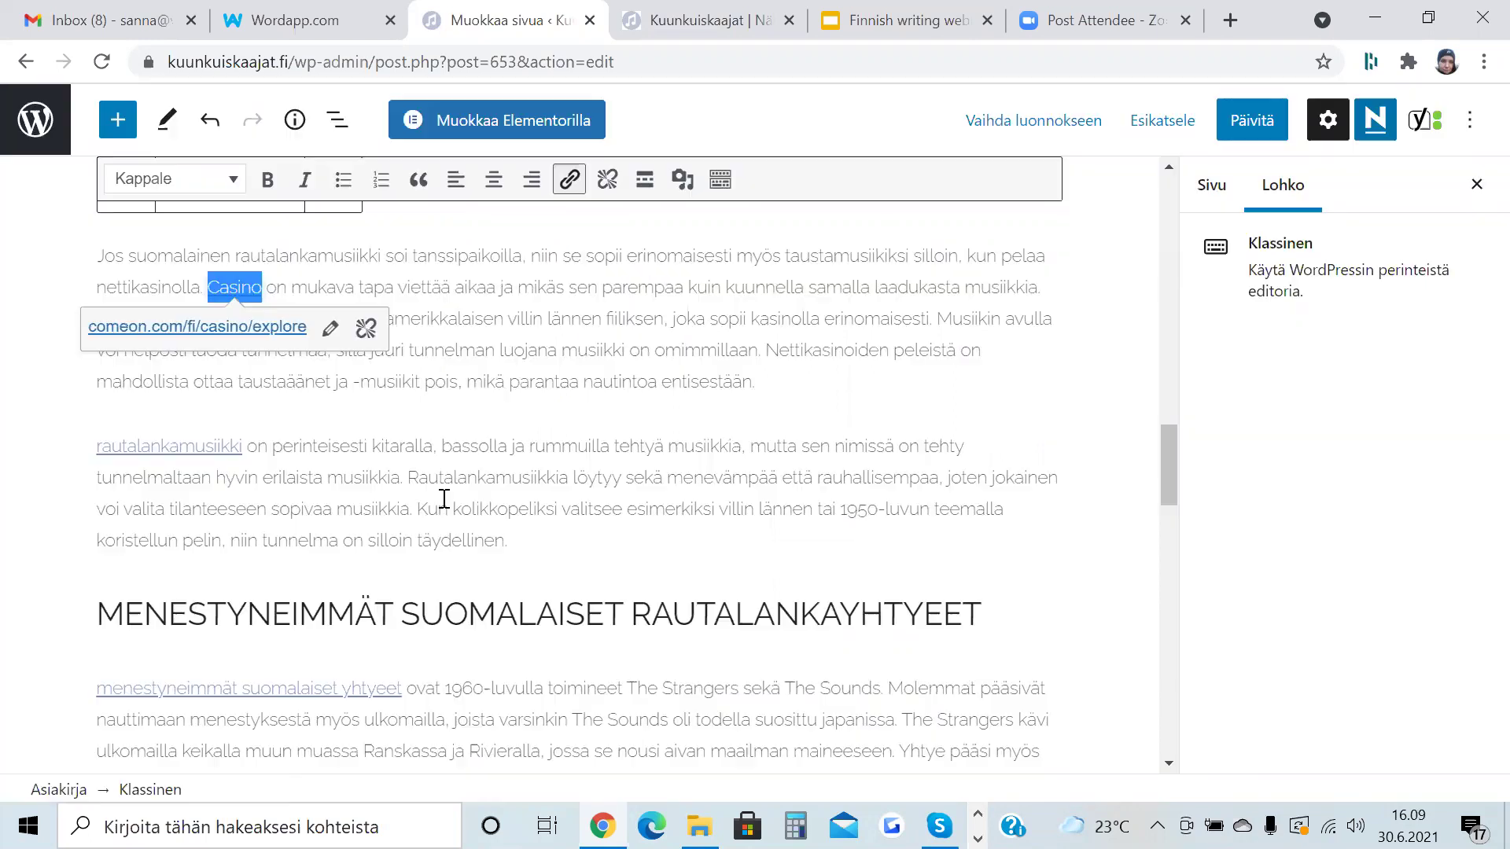
click(446, 291)
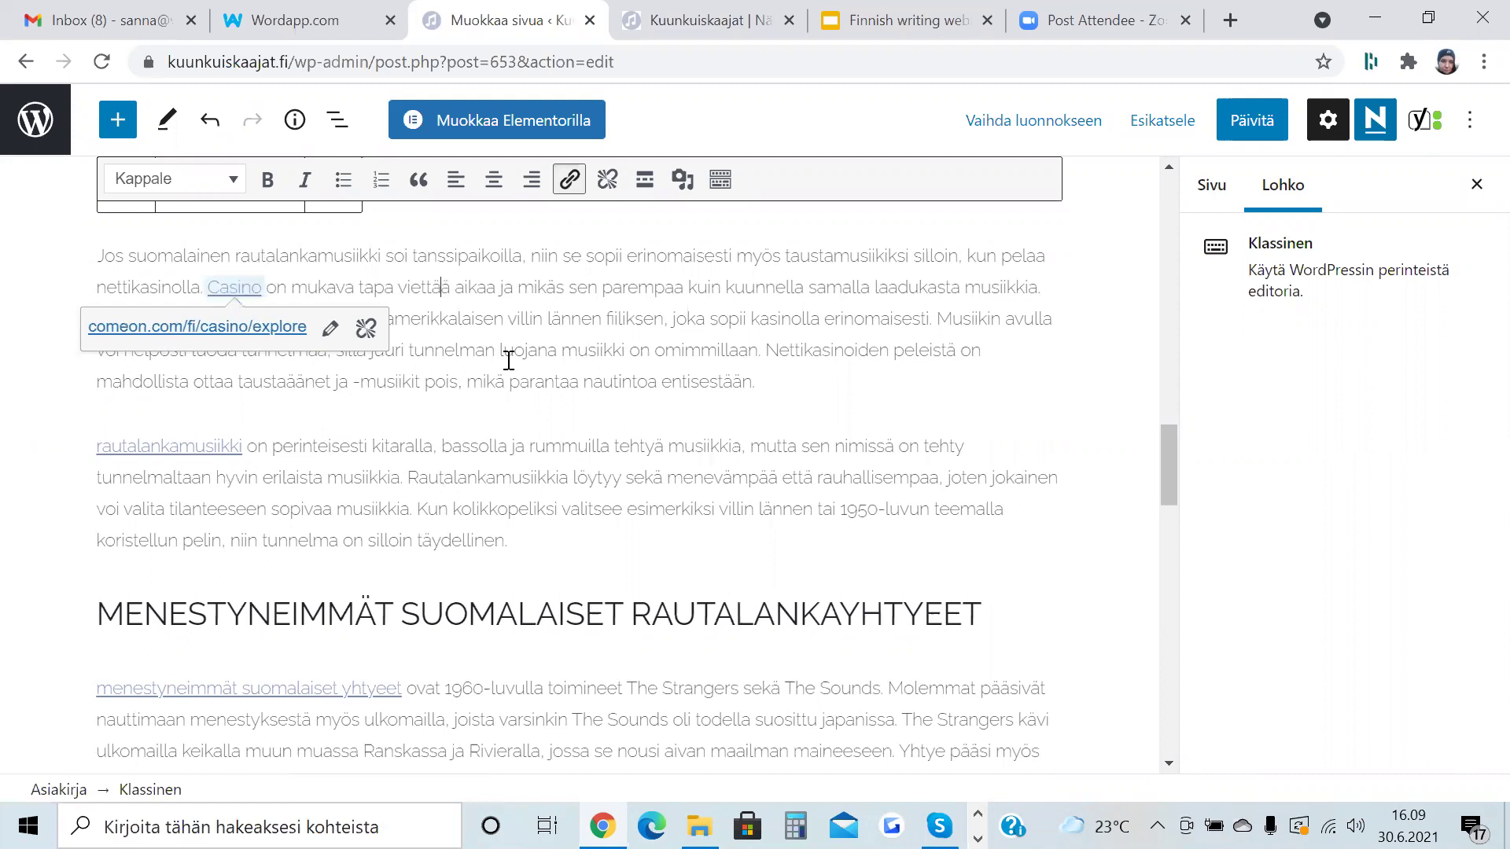
Capitalize the link text to "Rautalankamusiikki" and set its Wikipedia link to open in a new tab.
click(108, 450)
key(BackSpace)
text(R)
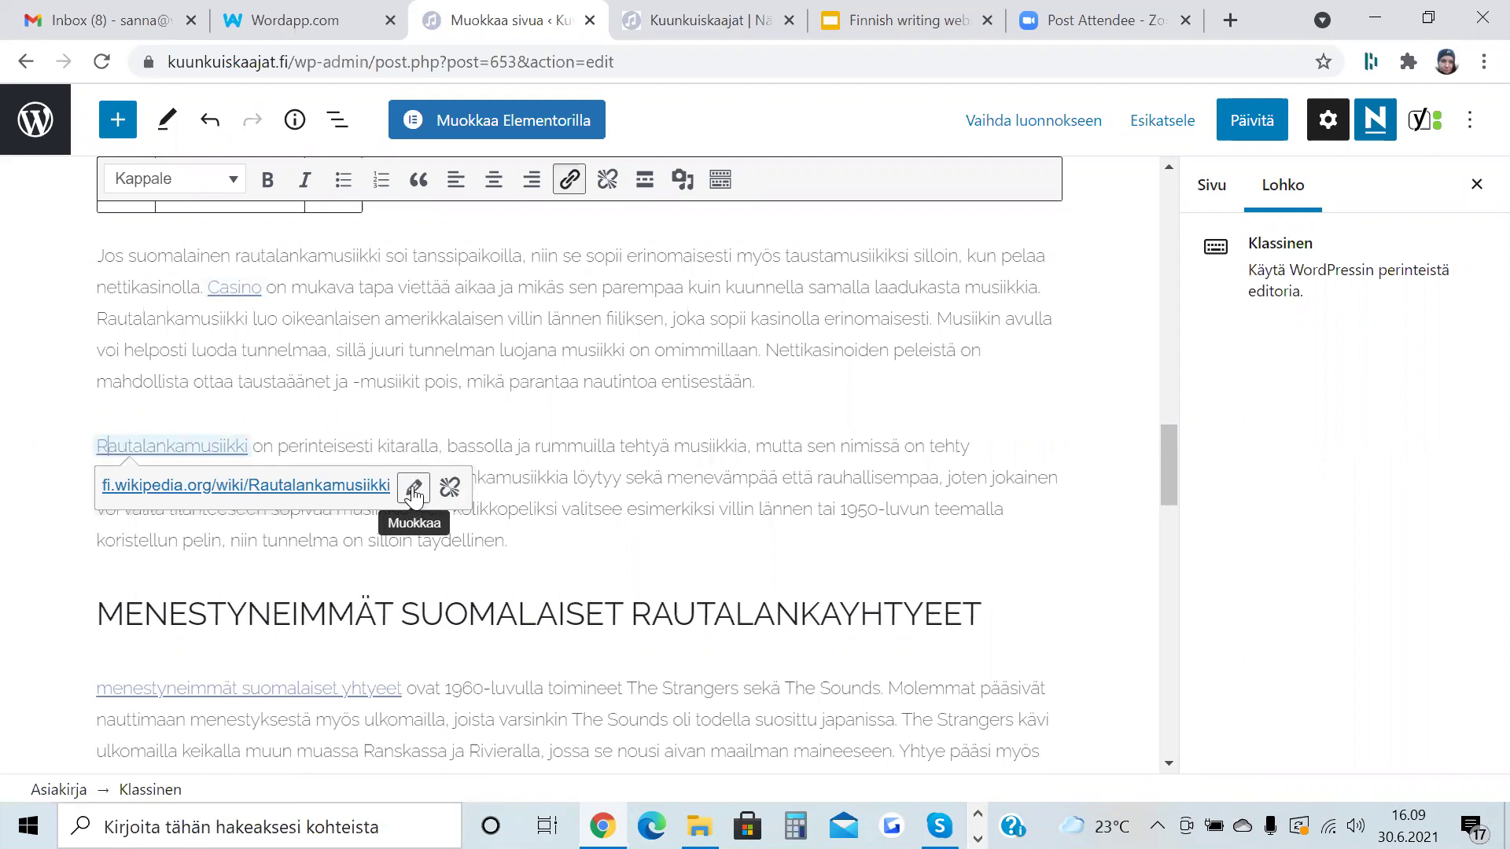
click(414, 492)
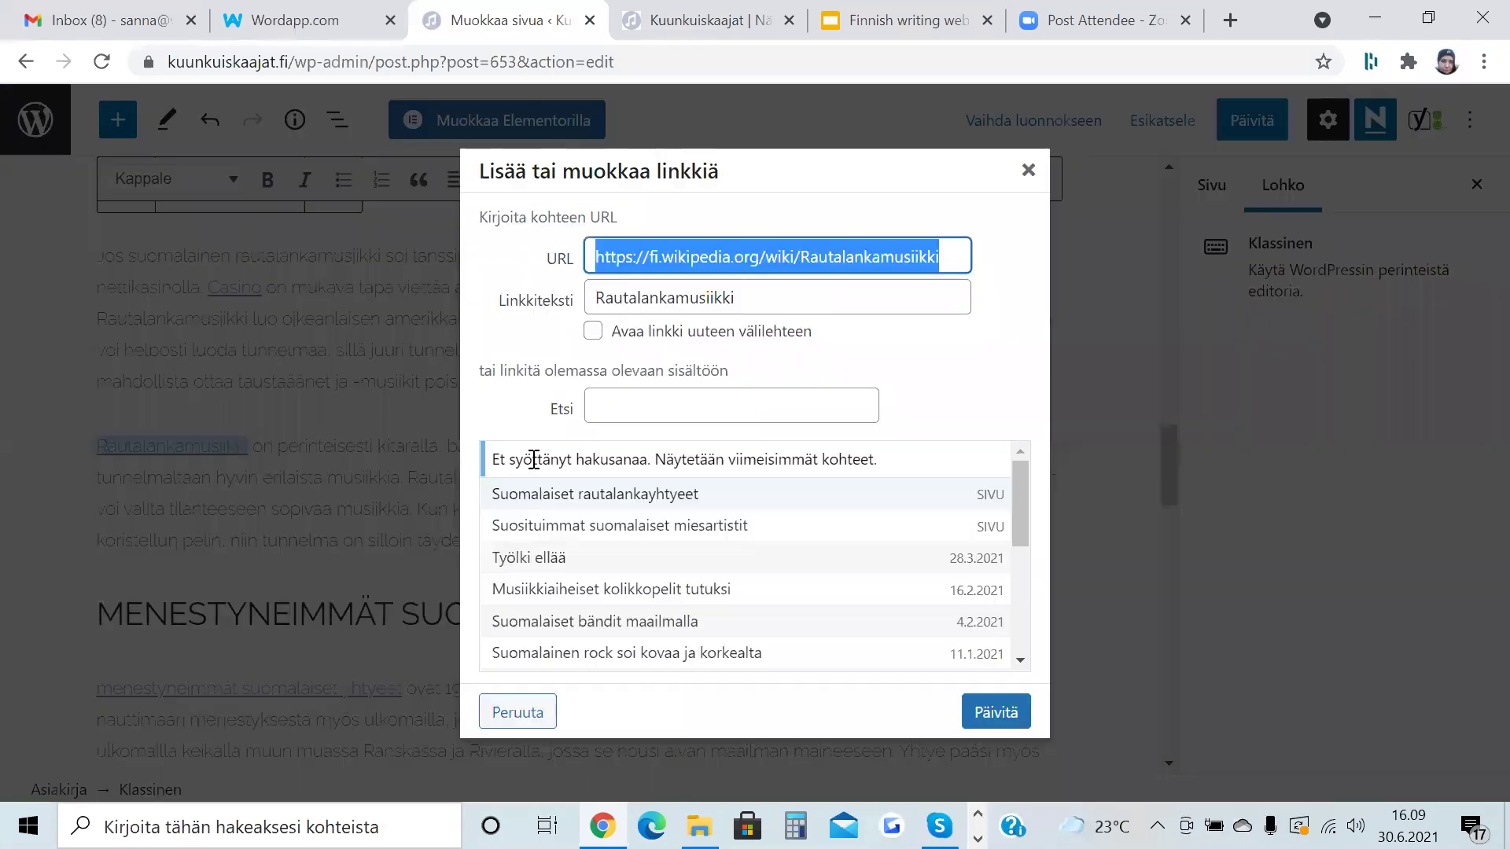
click(508, 488)
click(593, 331)
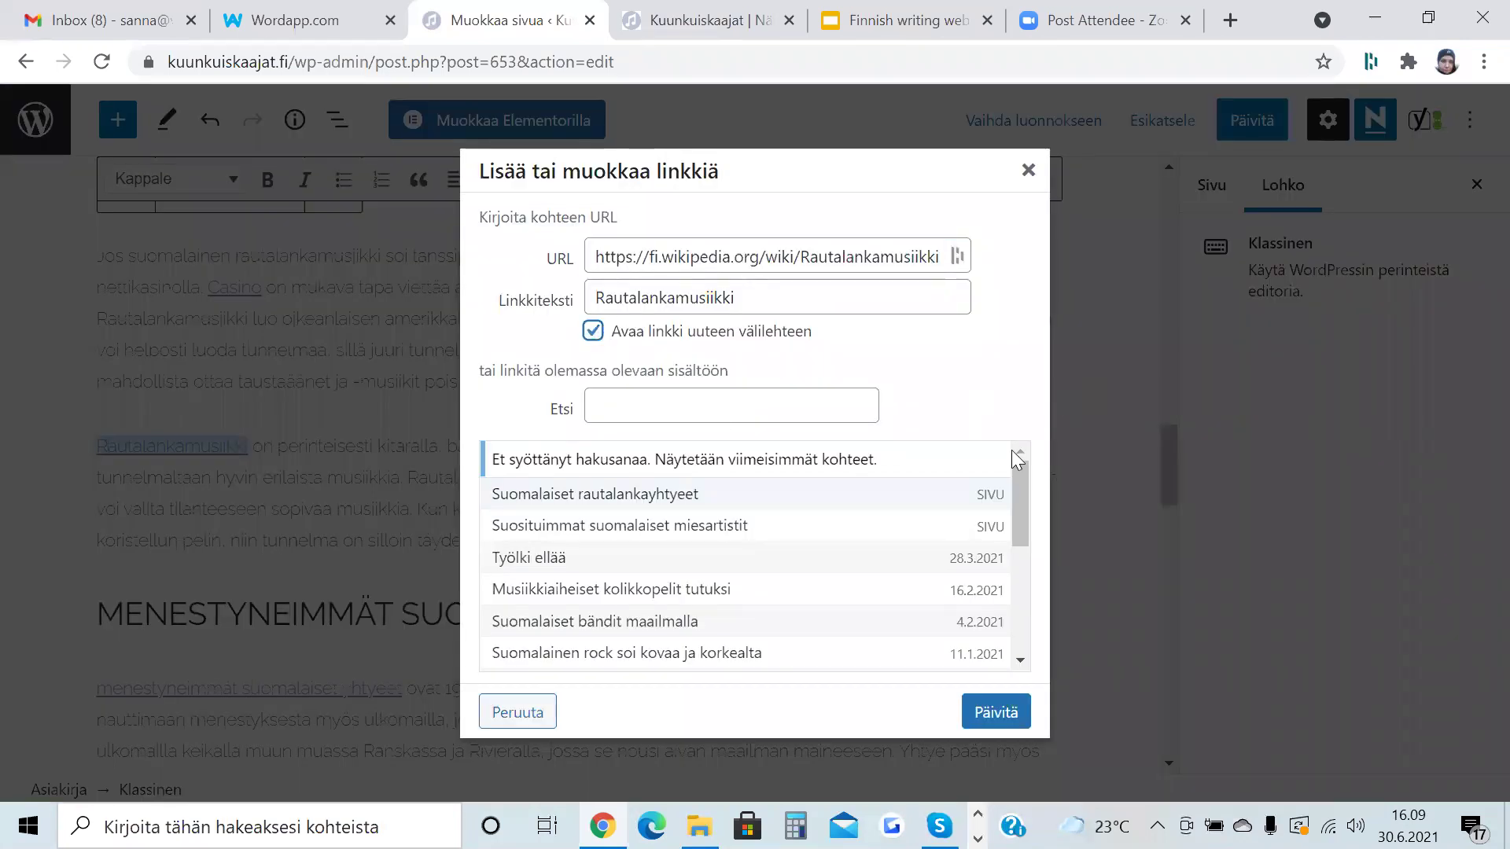
click(989, 711)
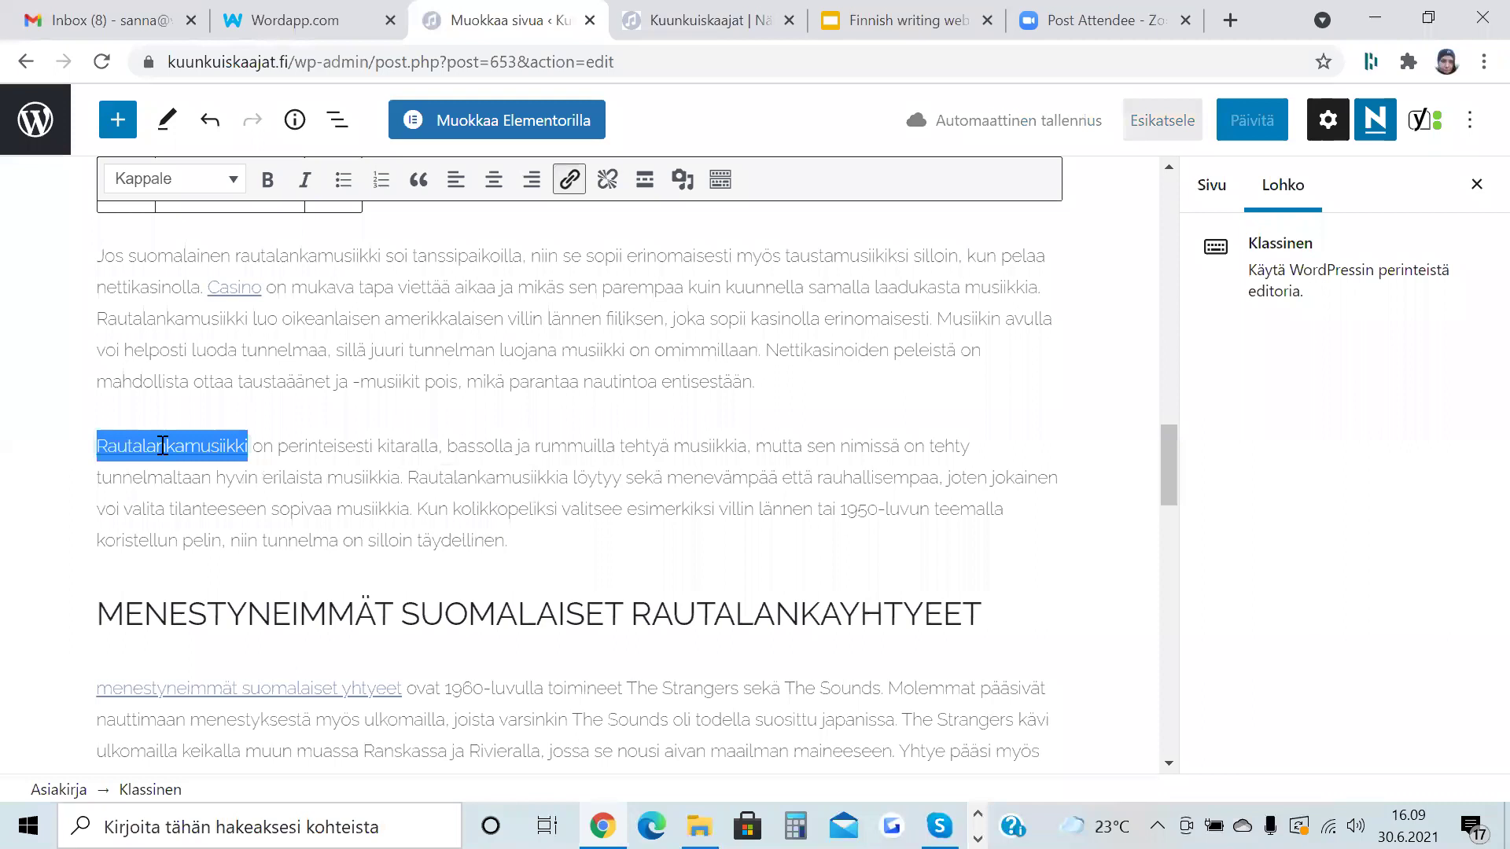
click(455, 434)
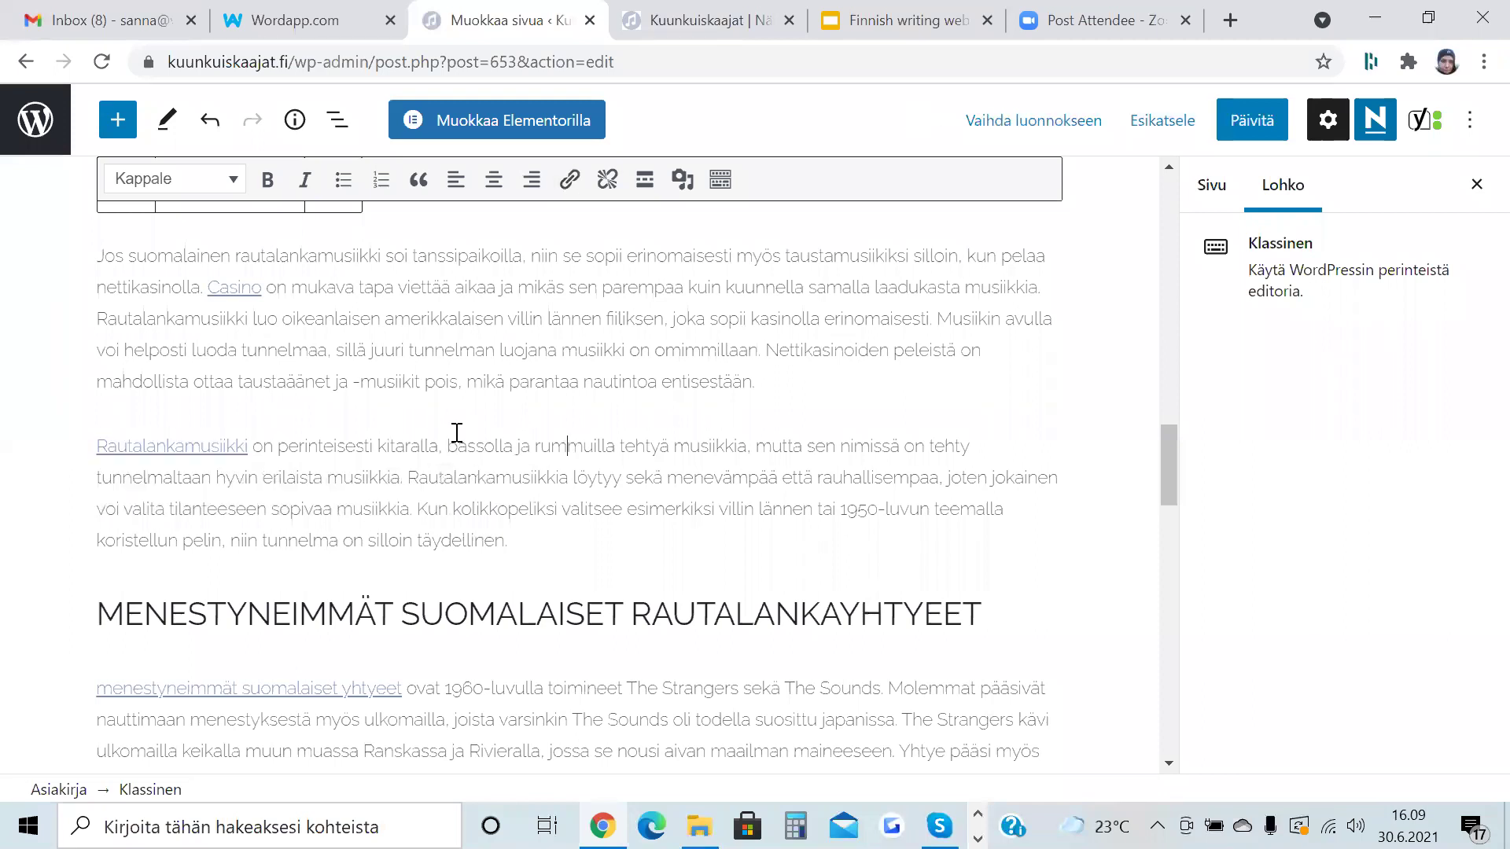
Capitalize the first letter of the "menestyneimmät suomalaiset yhtyeet" link text and update the page.
scroll(106, 448, down, 3)
click(109, 456)
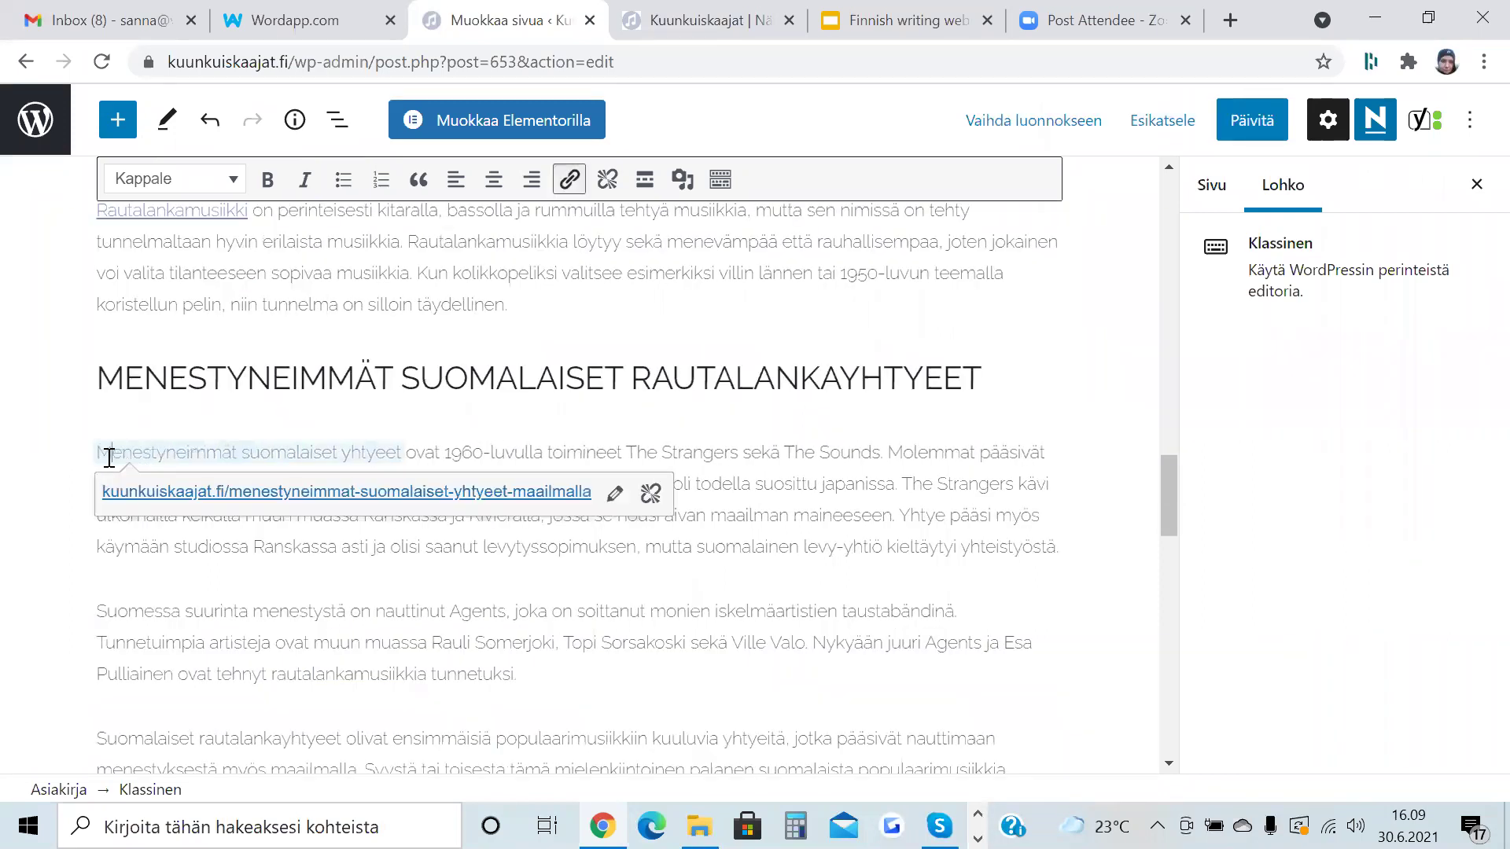
click(721, 455)
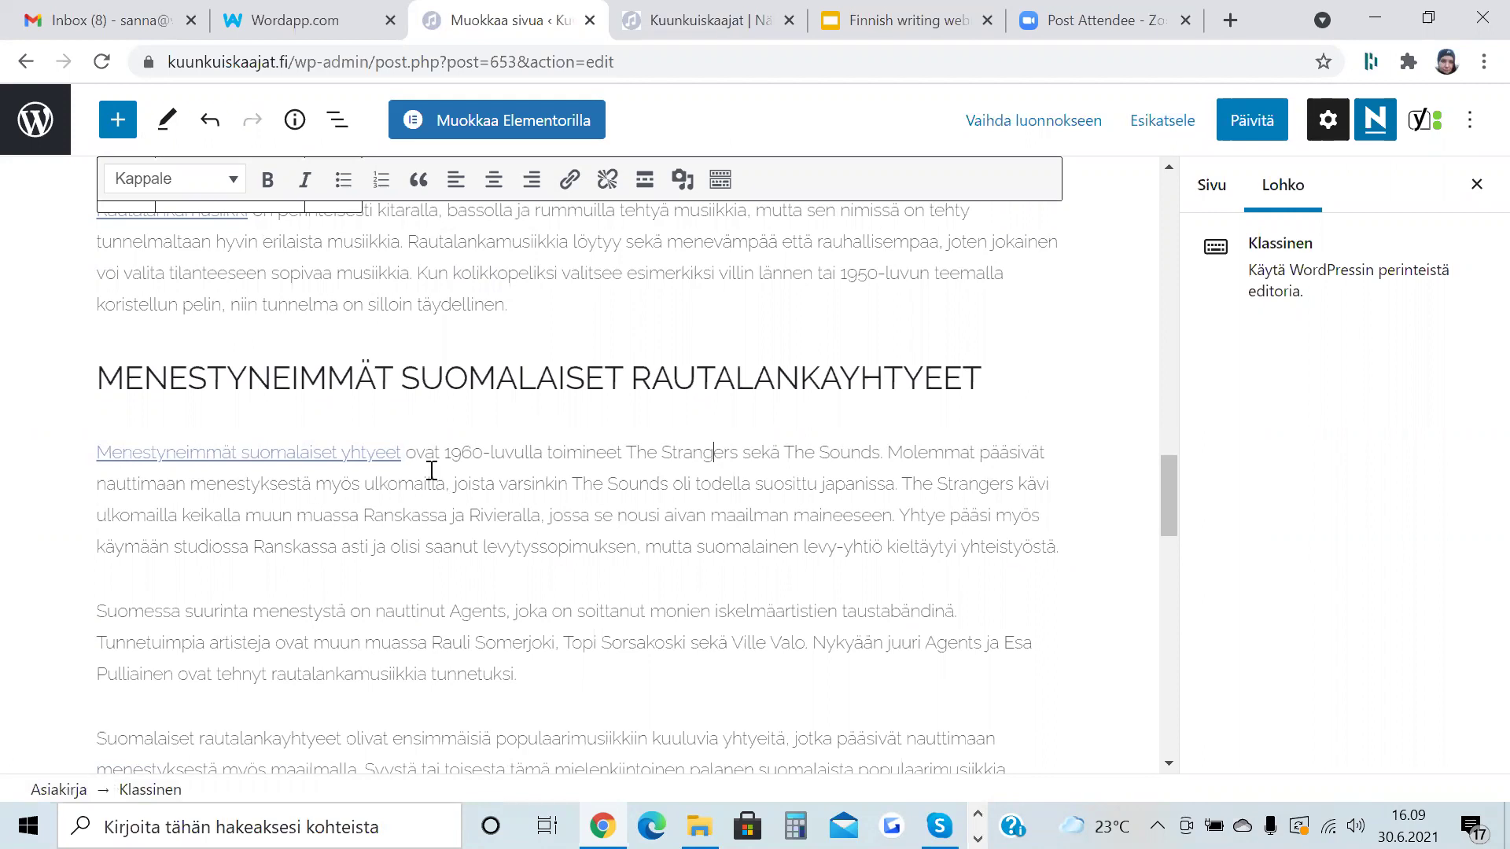
scroll(706, 484, down, 2)
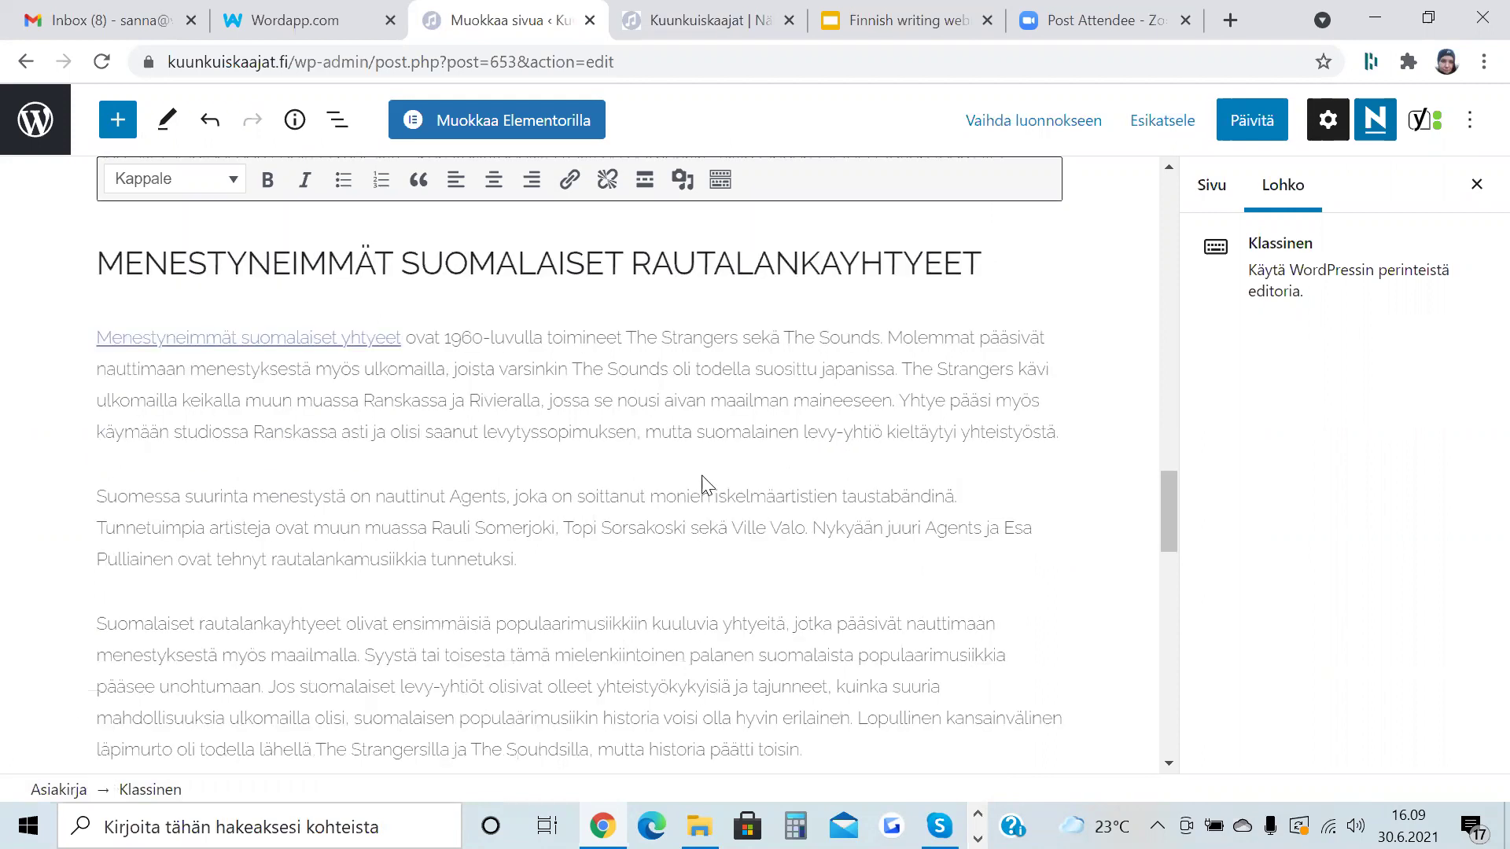
scroll(729, 481, down, 10)
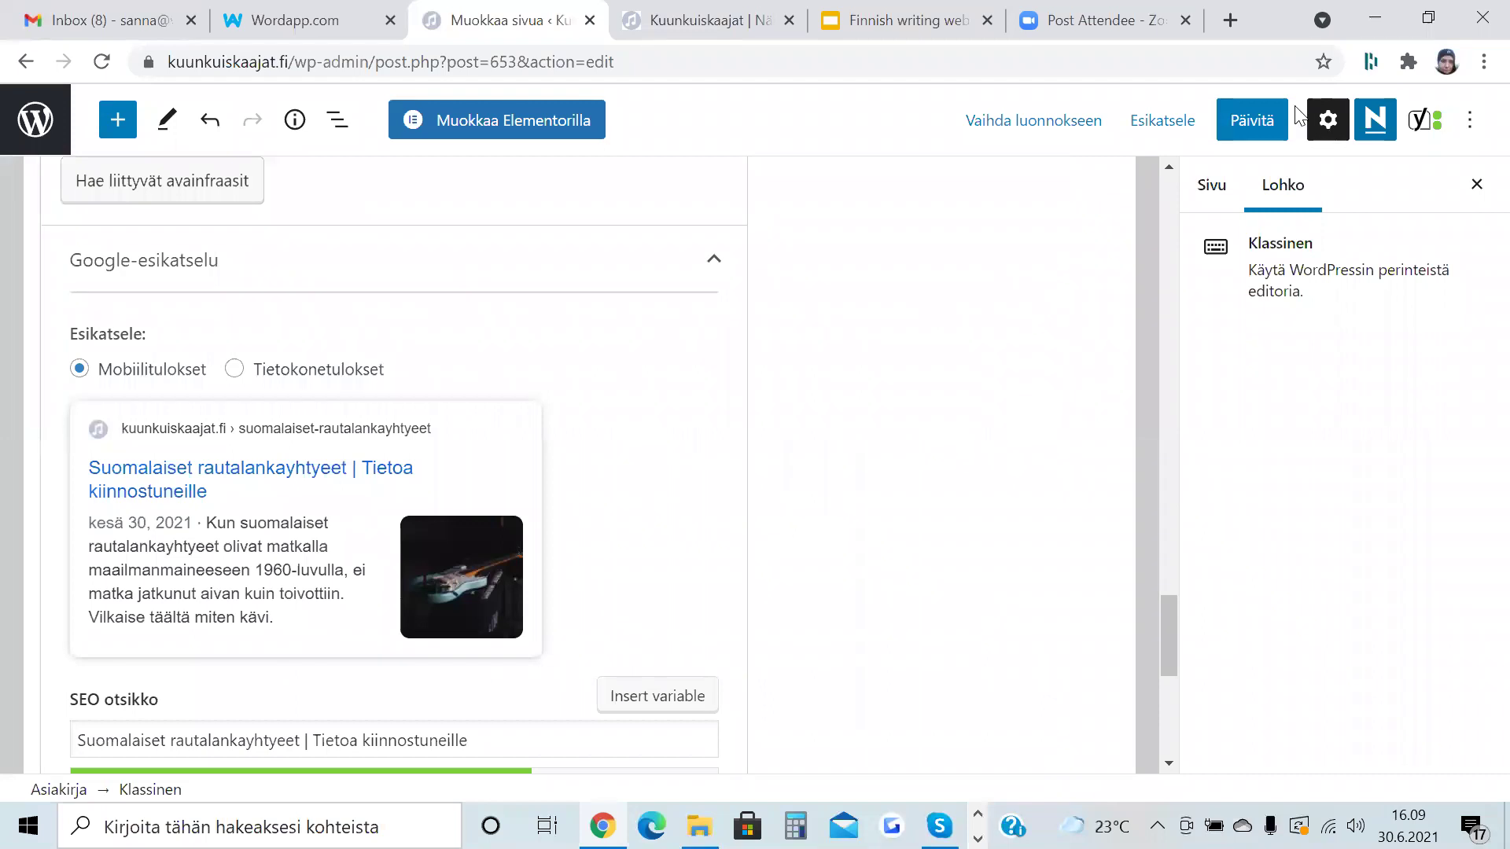
click(1247, 121)
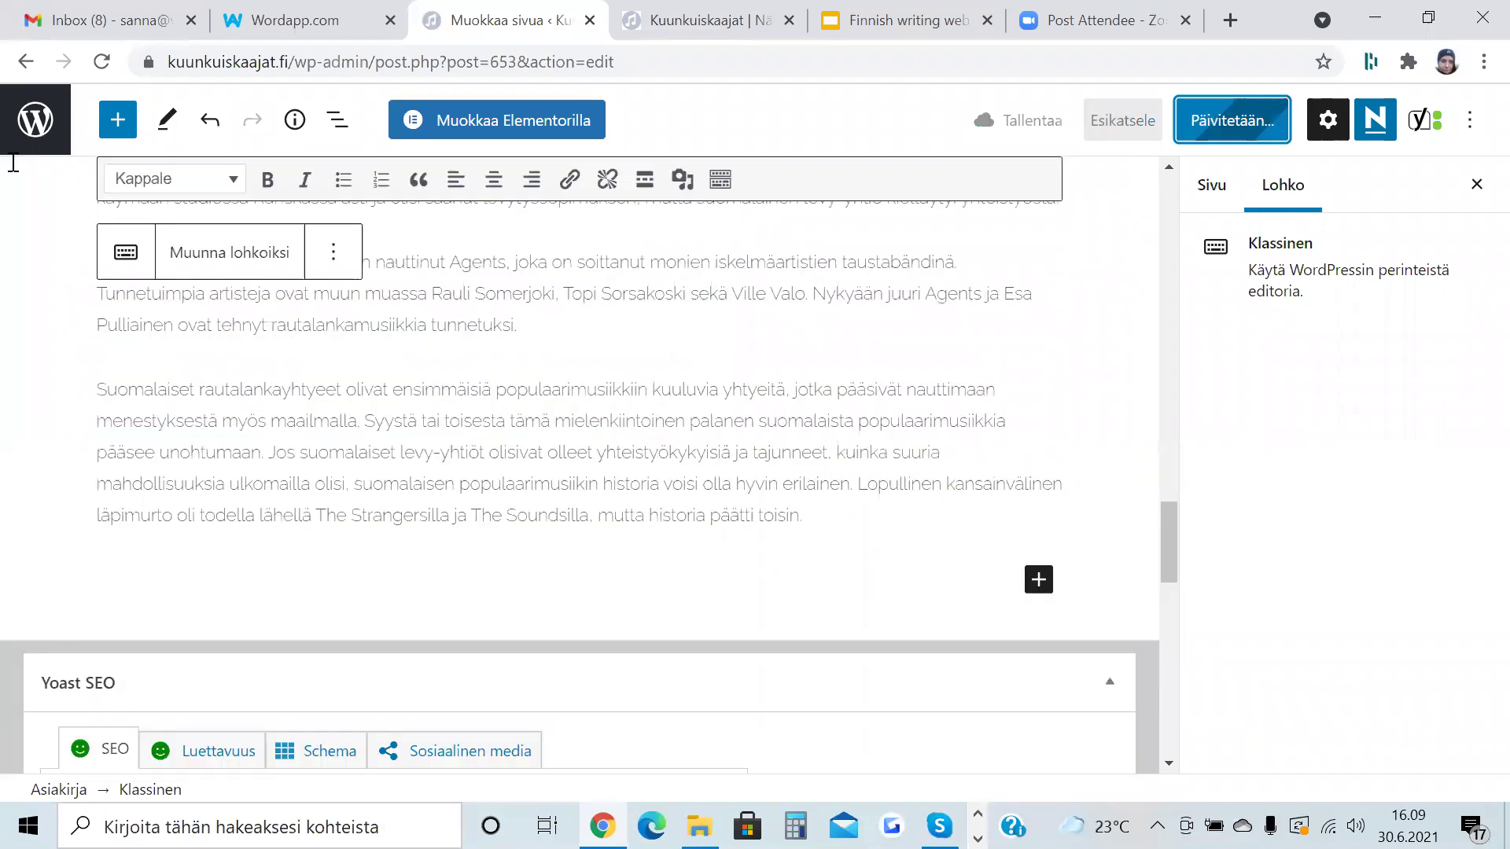
Leave the page editor and add the Suomalaiset rautalankayhtyeet page to the site's main menu.
click(35, 122)
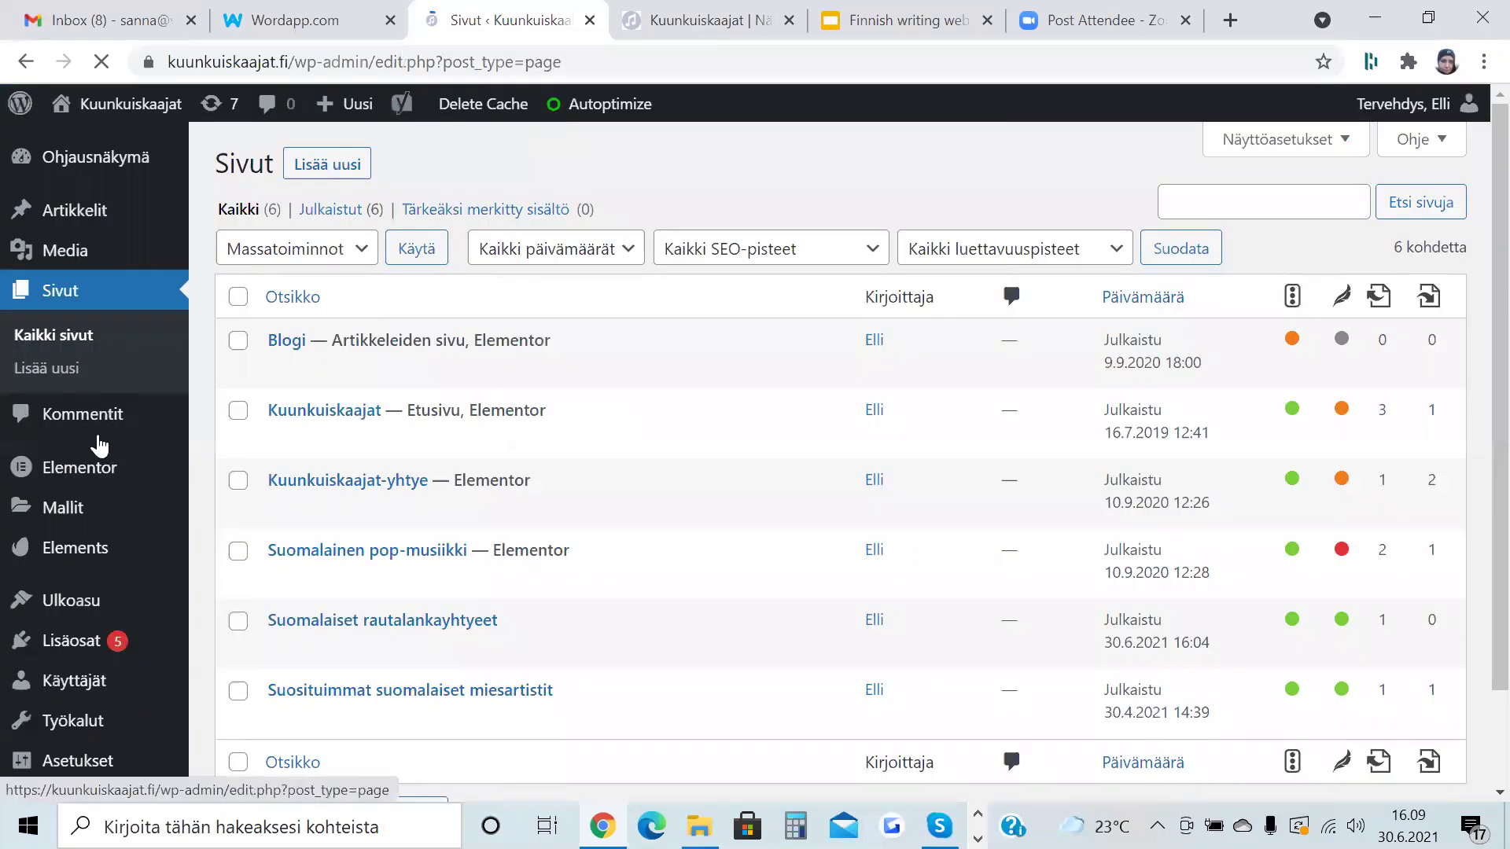
scroll(59, 494, down, 1)
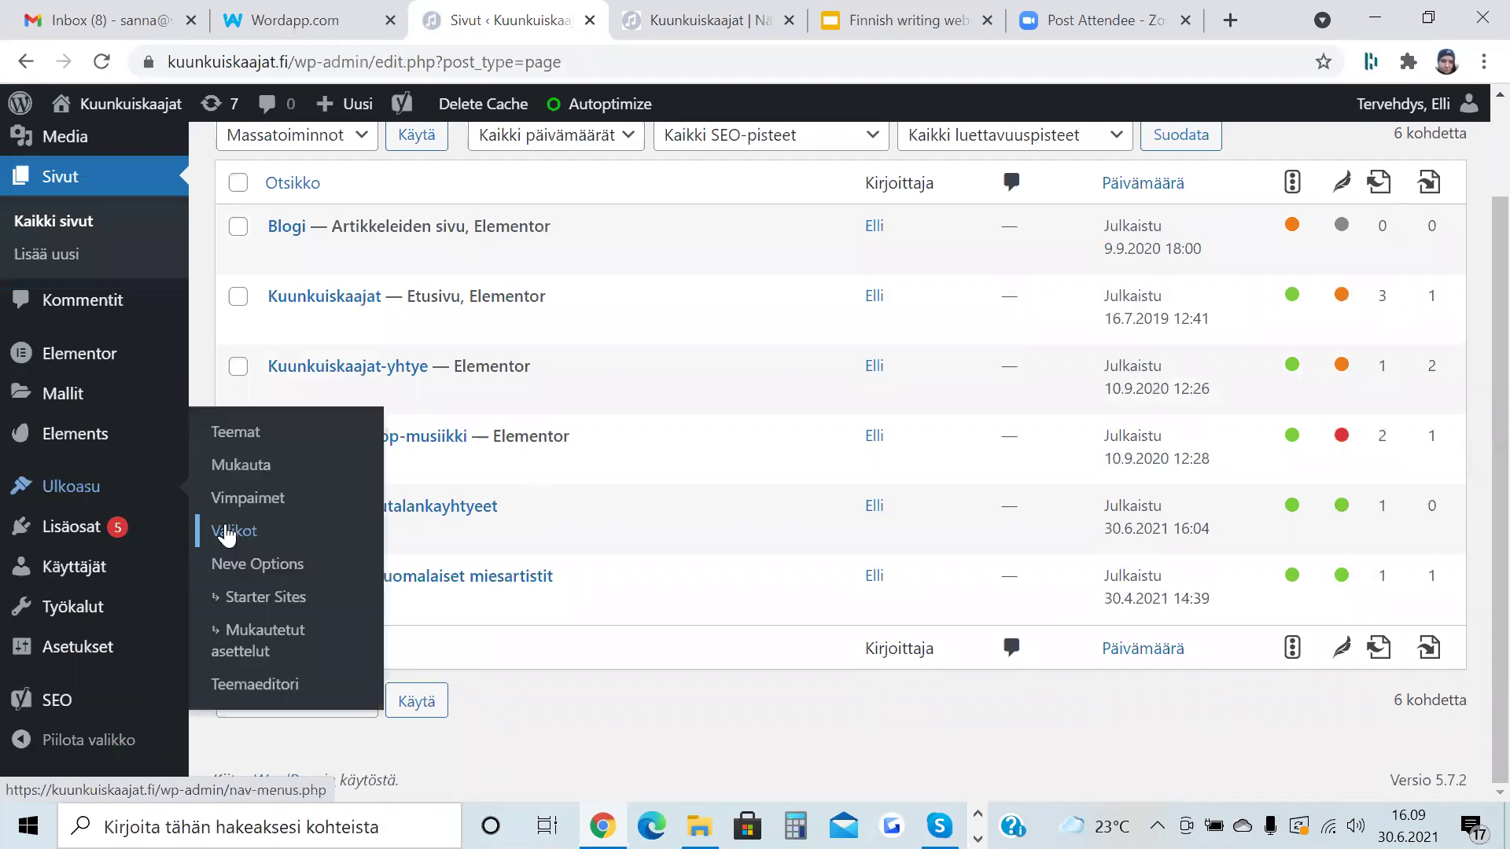
click(228, 533)
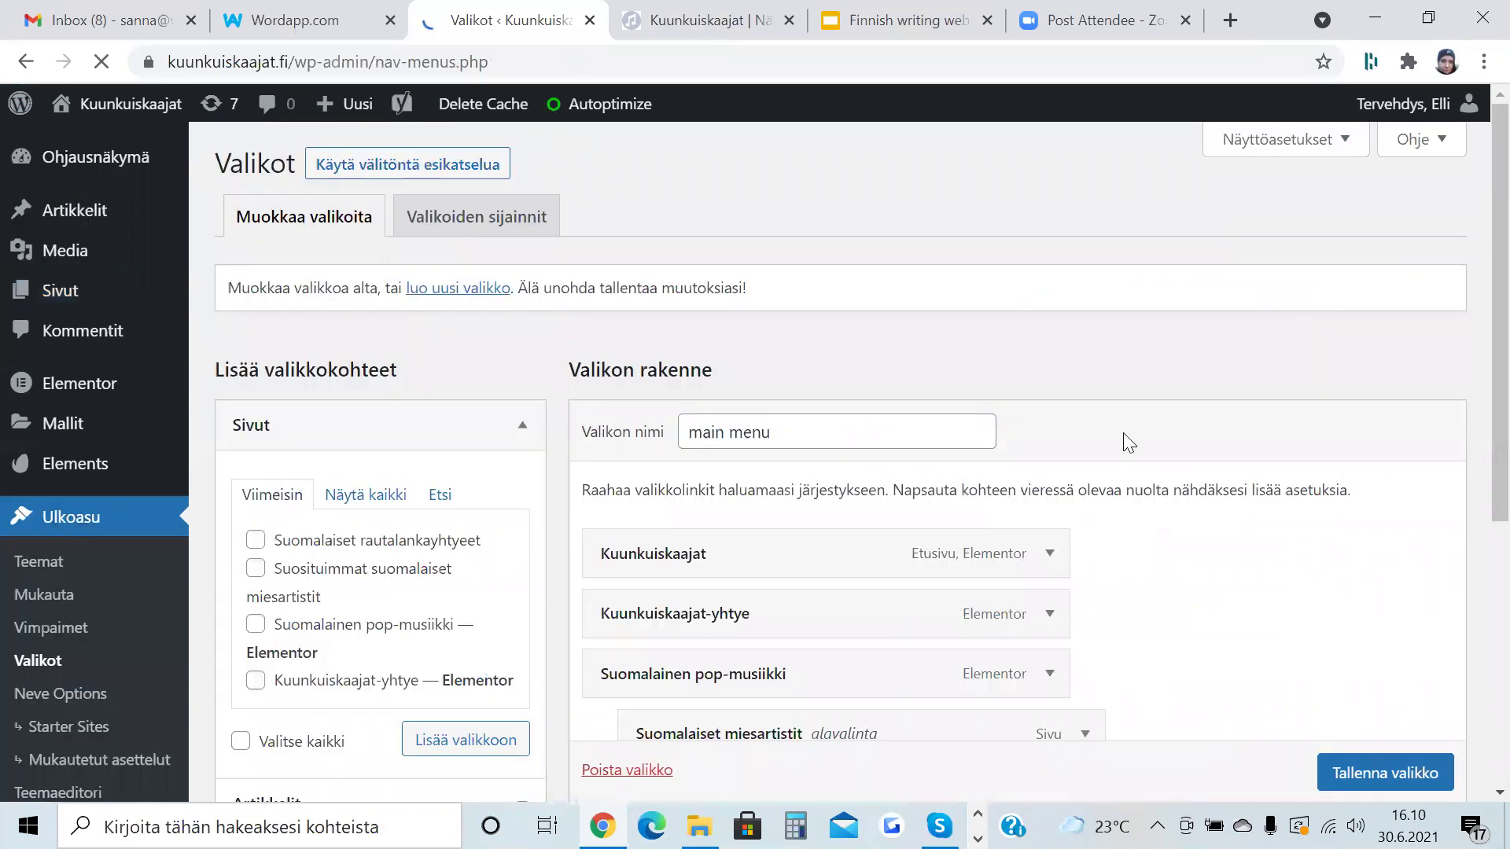
scroll(1121, 429, down, 5)
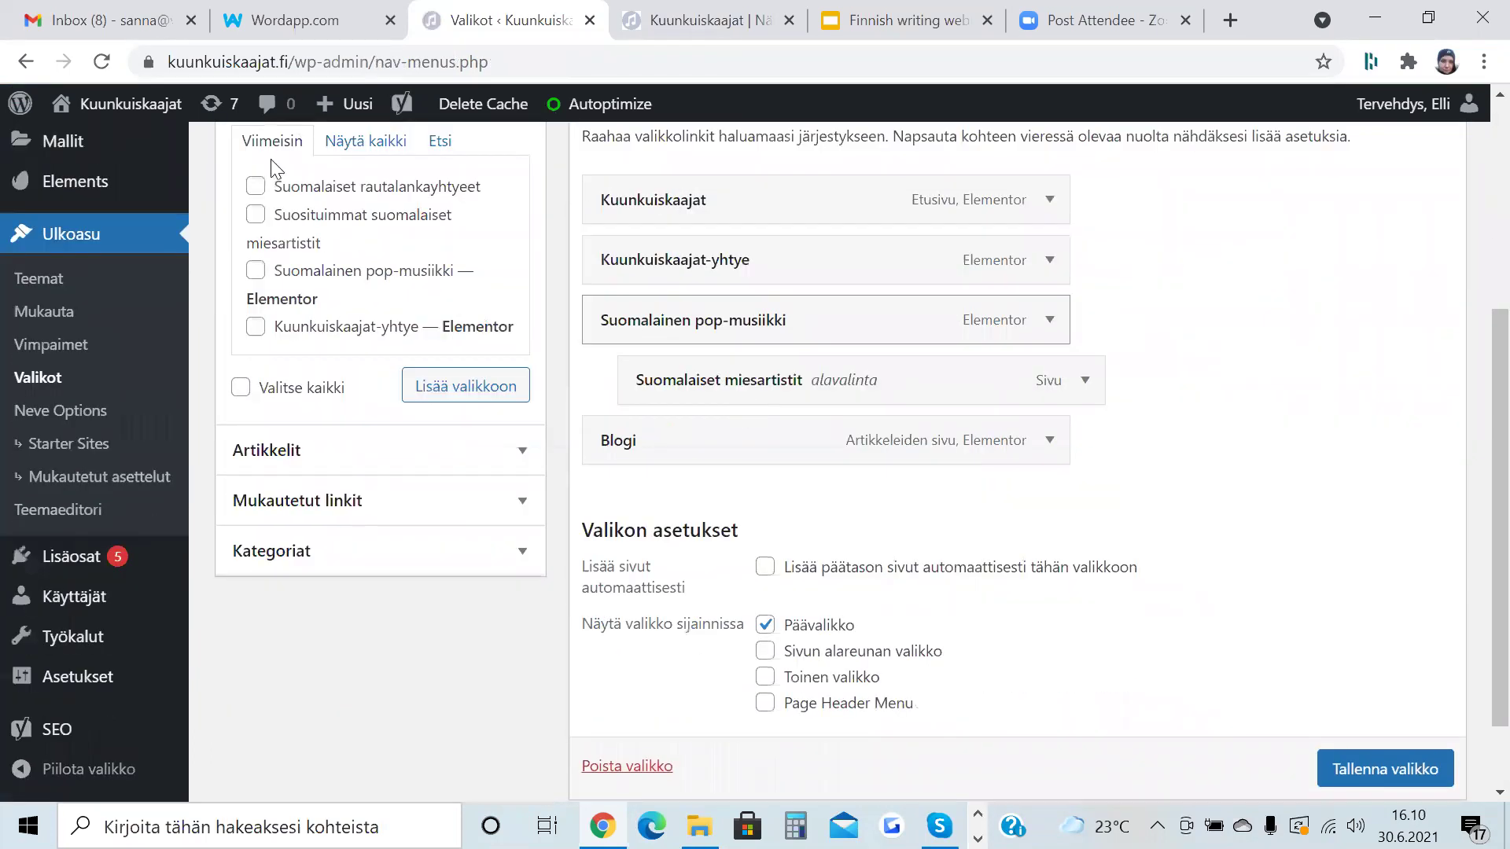
click(439, 394)
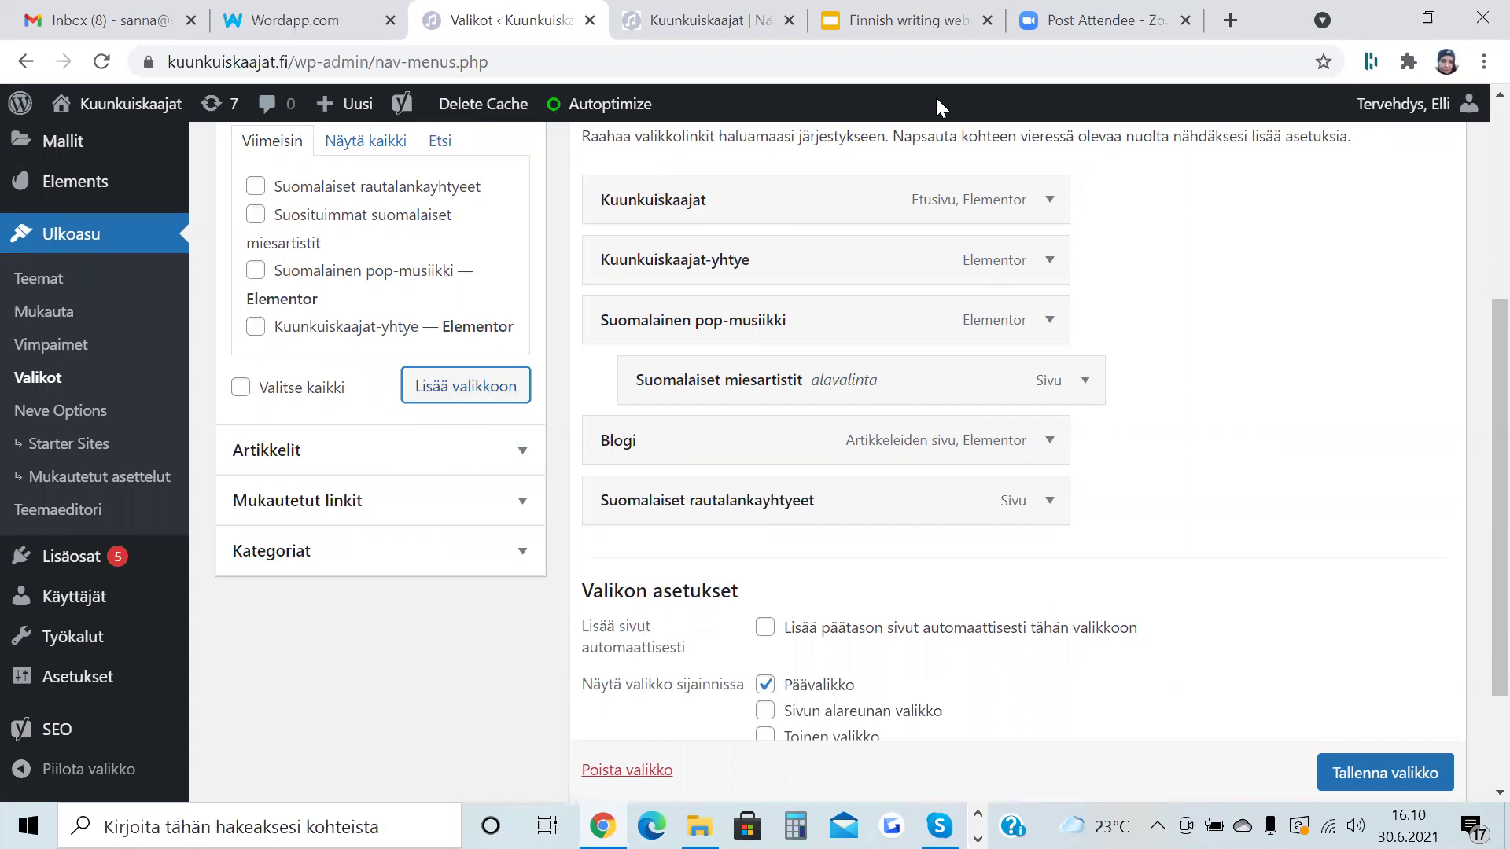
Place Suomalaiset rautalankayhtyeet as a sub-item of Suomalainen pop-musiikki, directly below Suomalaiset miesartistit, and save the menu.
drag(803, 510, 792, 440)
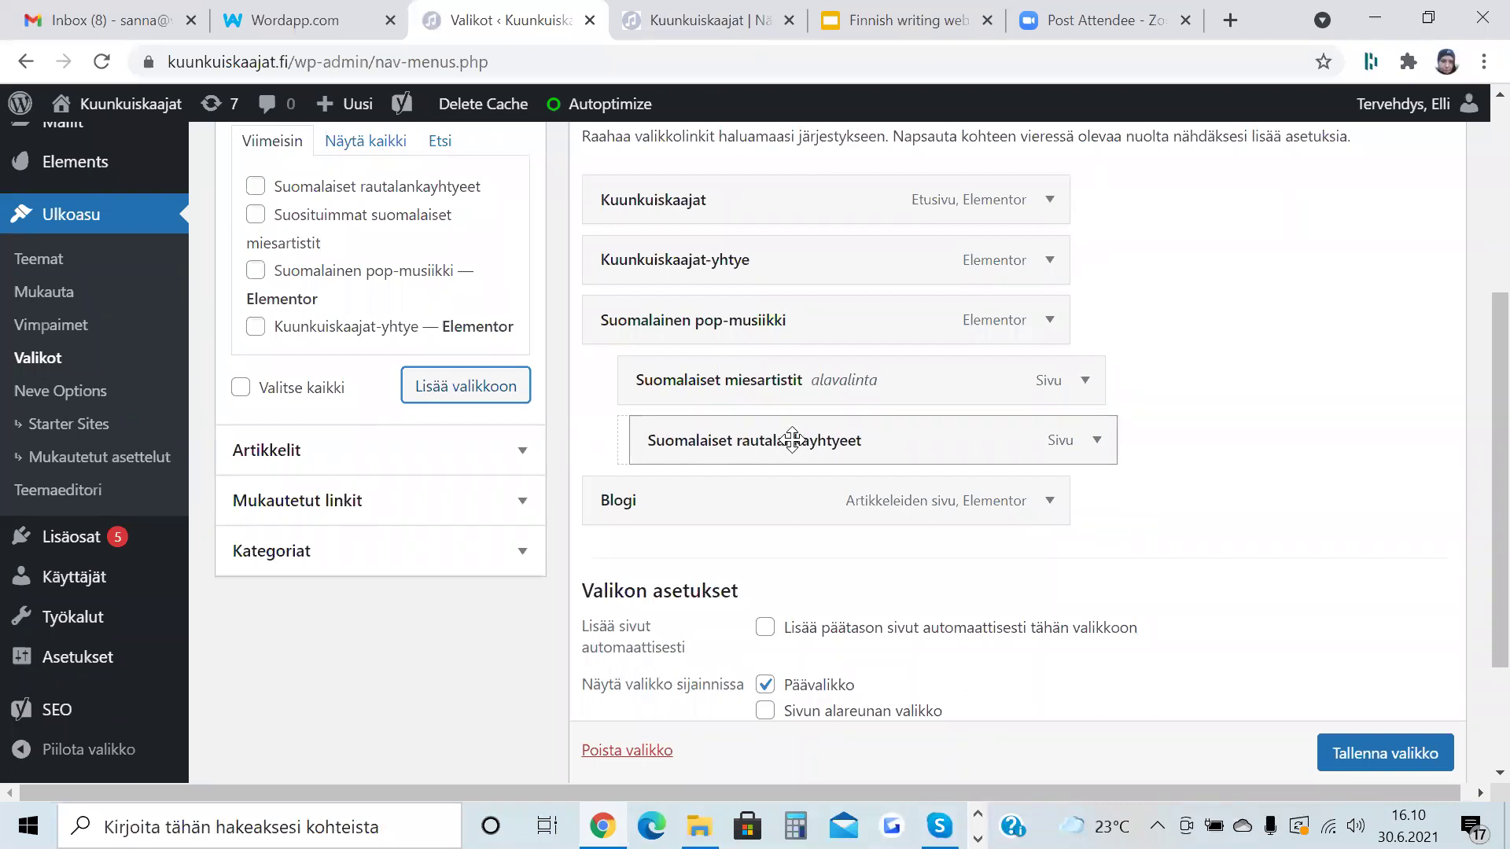
drag(792, 441, 786, 436)
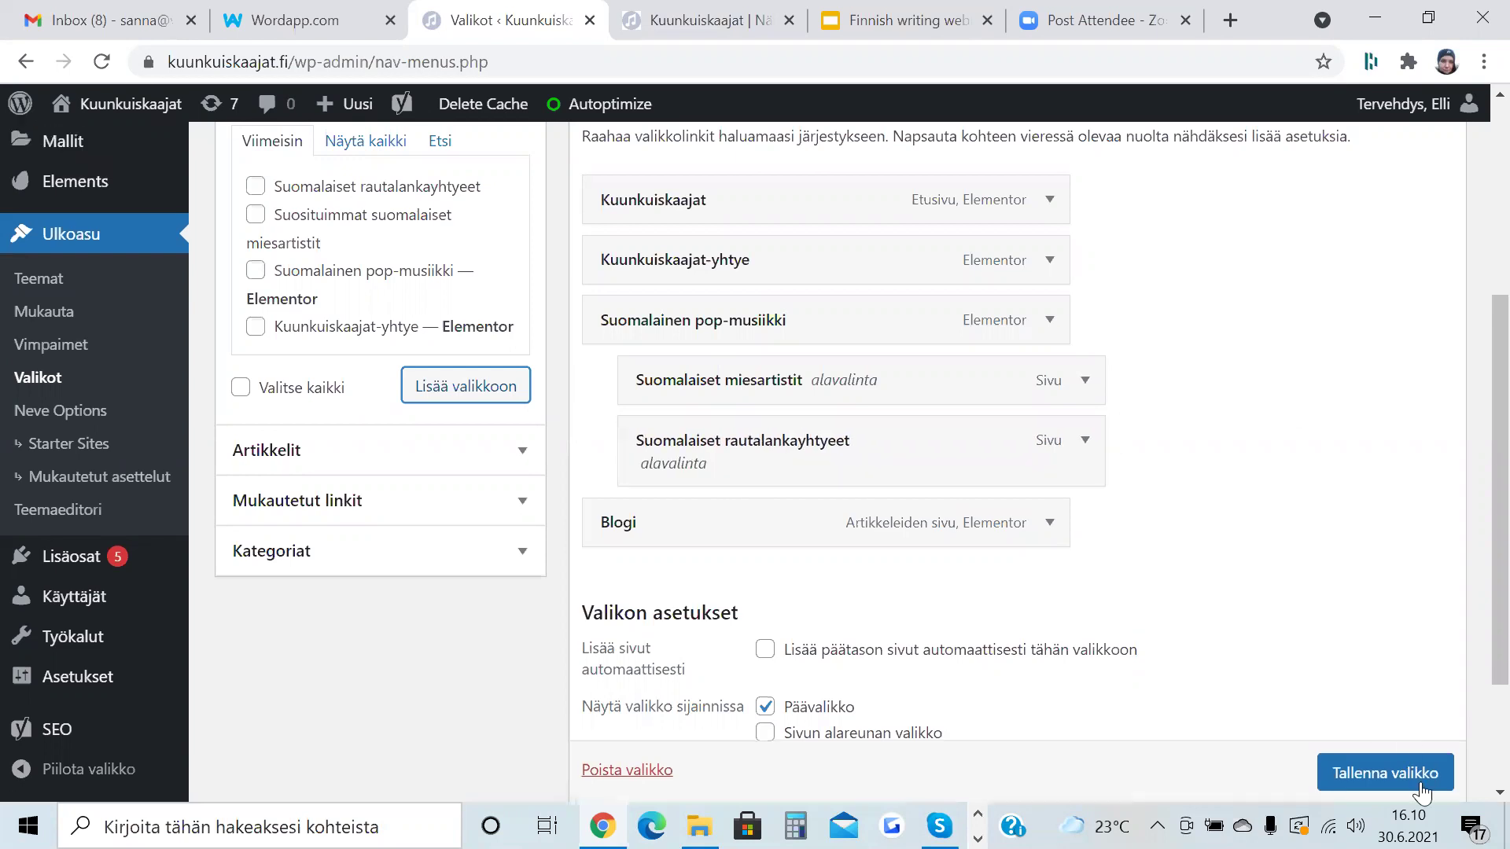
click(1421, 784)
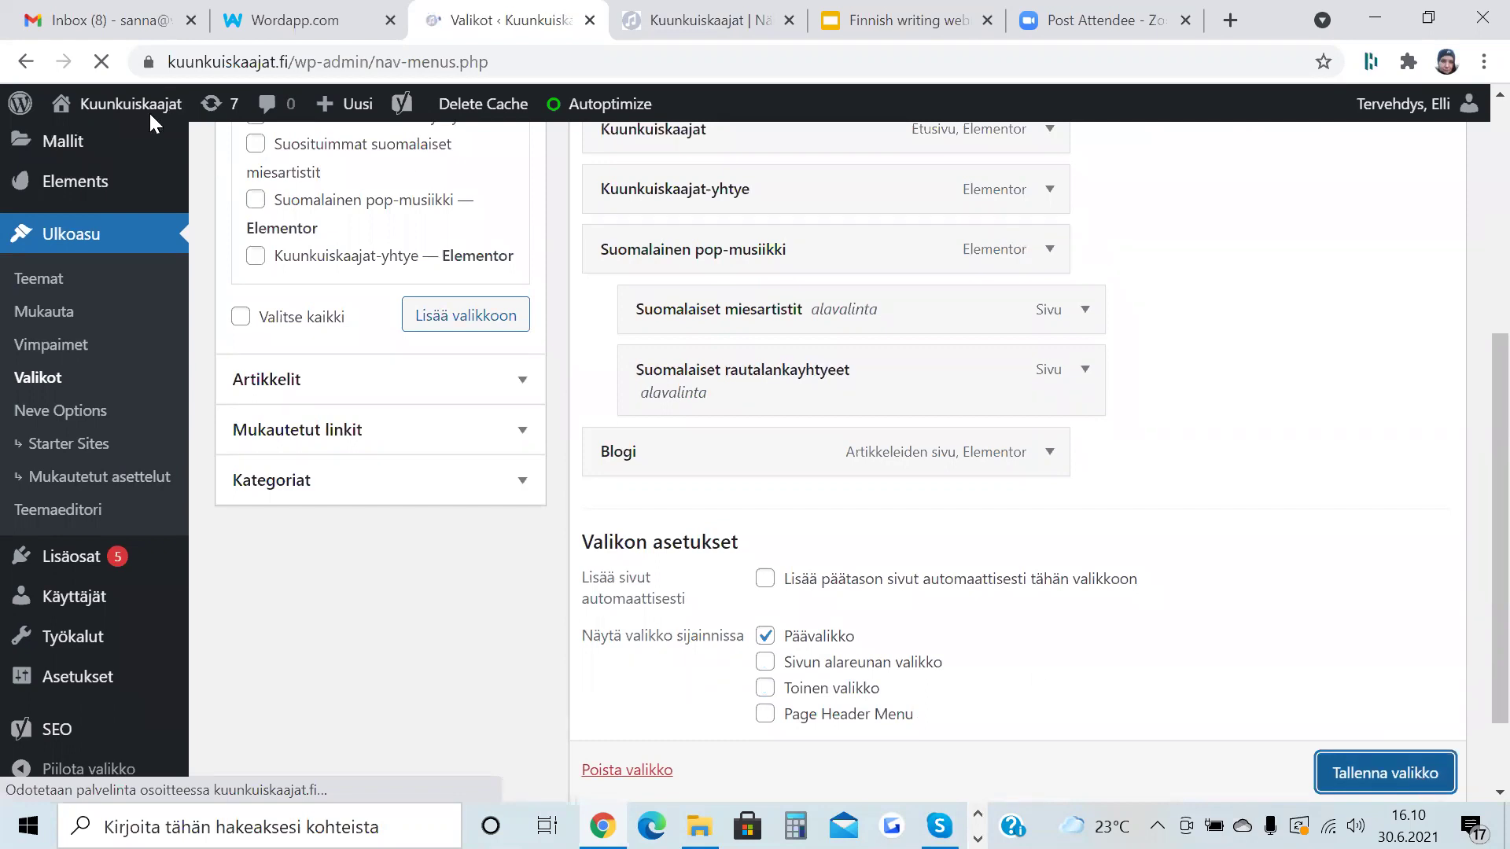
Visit the live Kuunkuiskaajat front page and check the navigation entries under Suomalainen pop-musiikki.
mouse_move(128, 112)
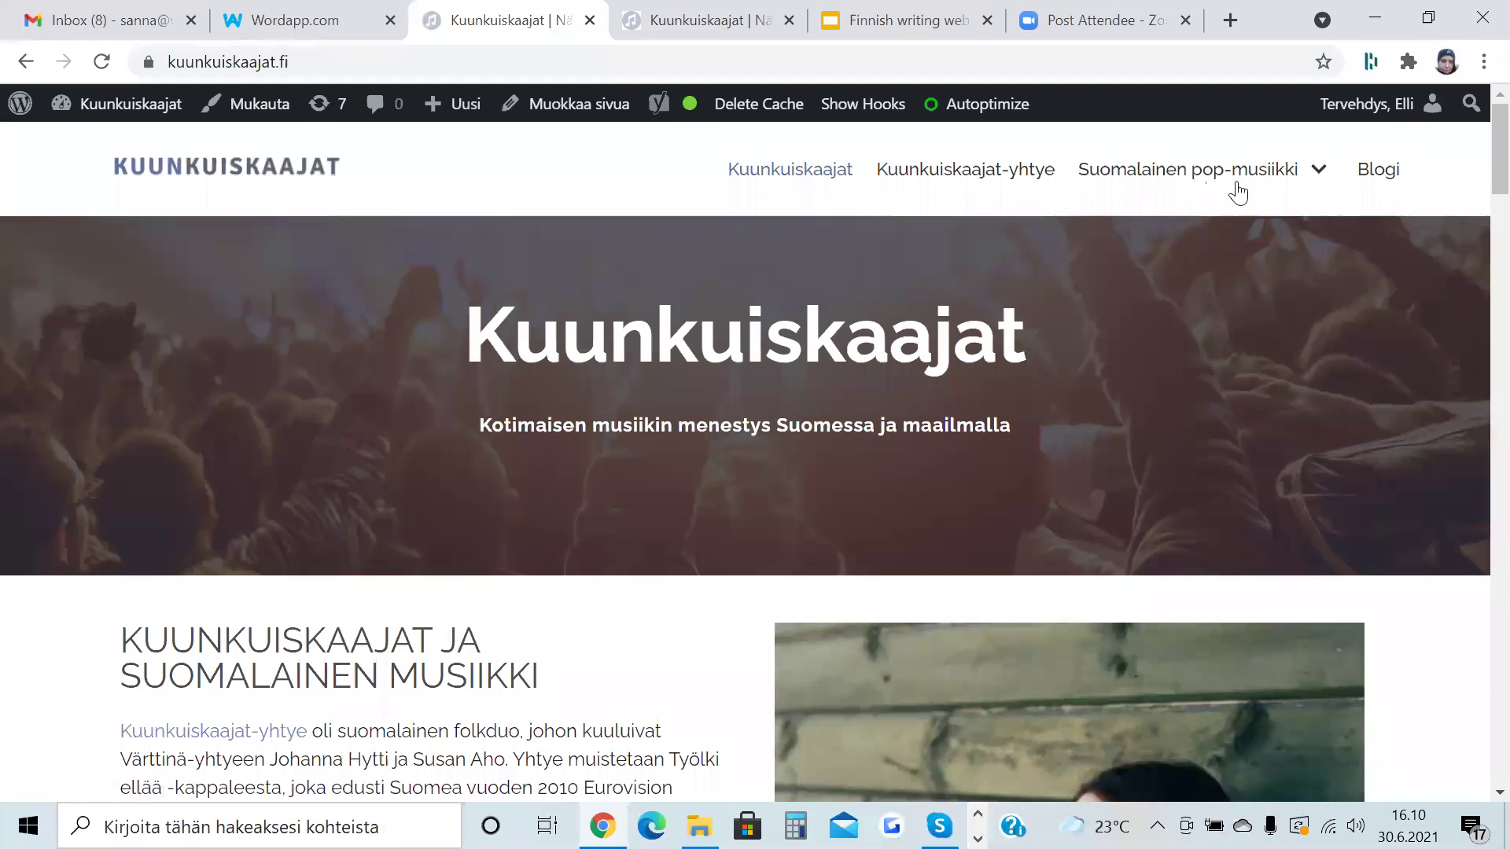
mouse_move(1233, 187)
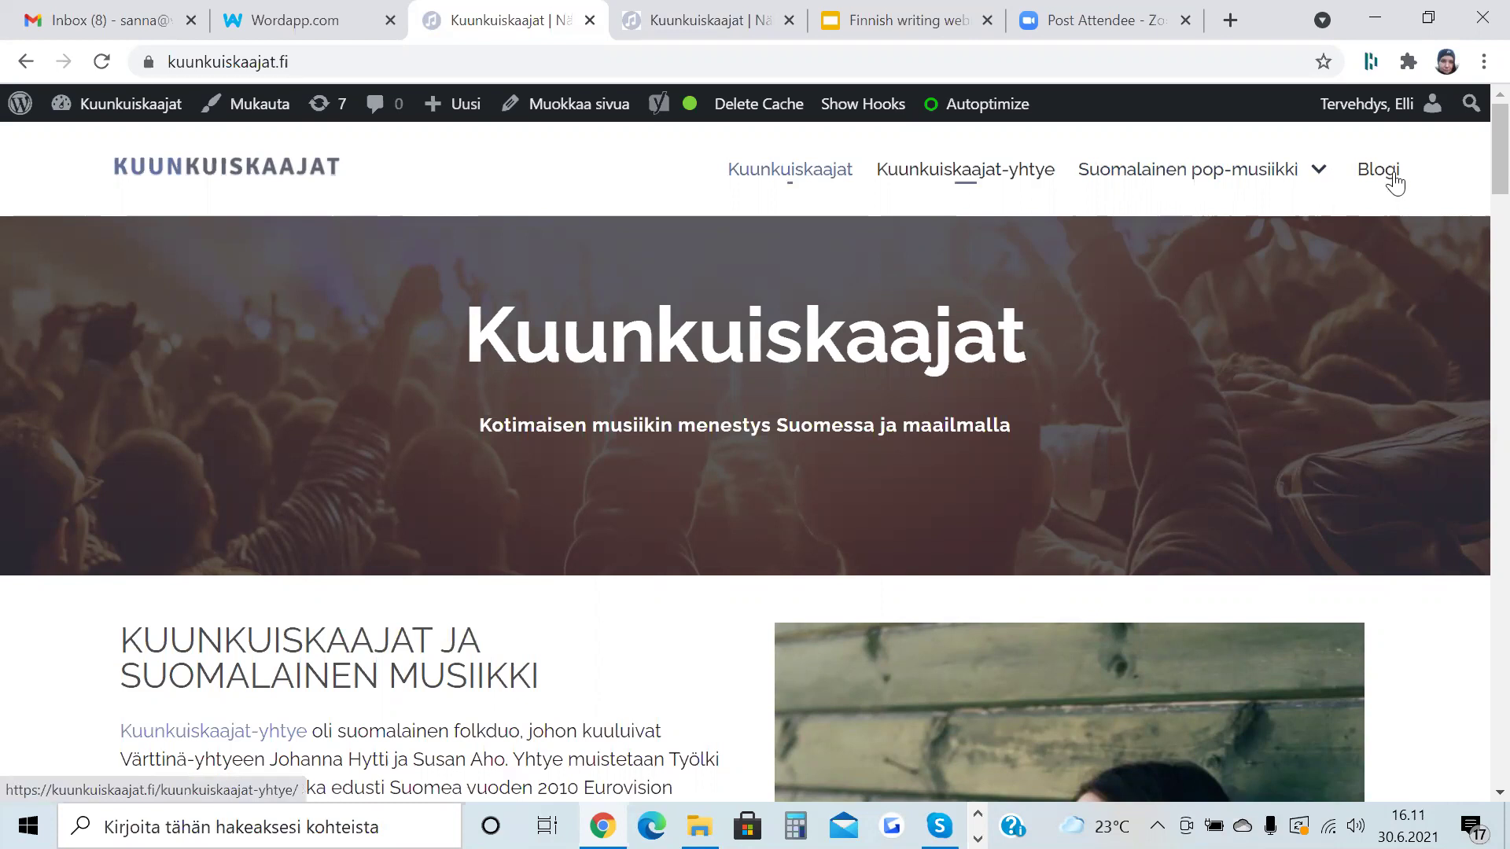
Check the front page's responsive layout by narrowing and widening the browser window, and restore it to full screen.
click(1430, 17)
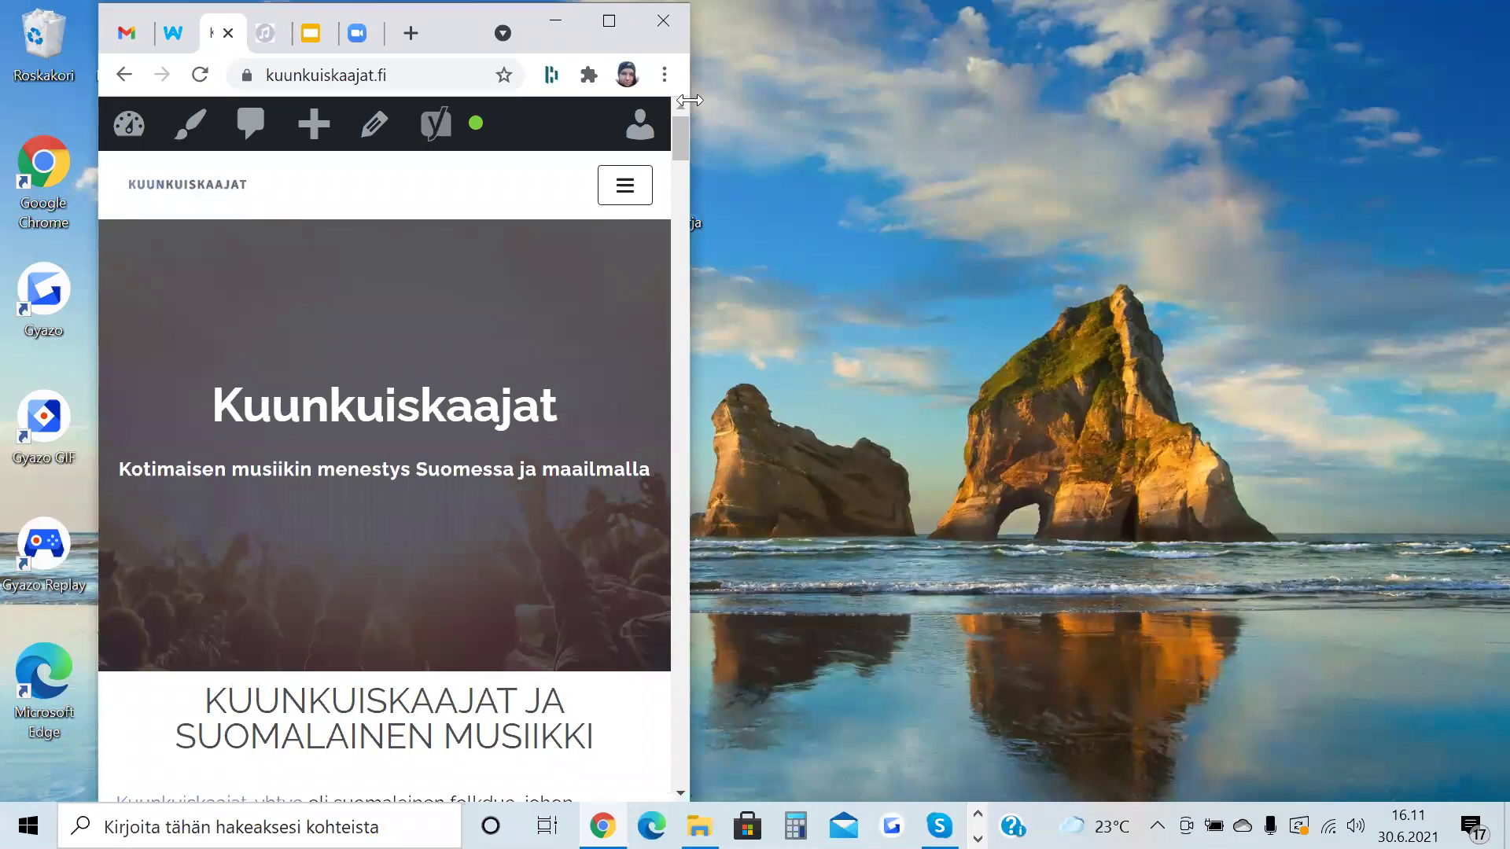
drag(690, 100, 1472, 105)
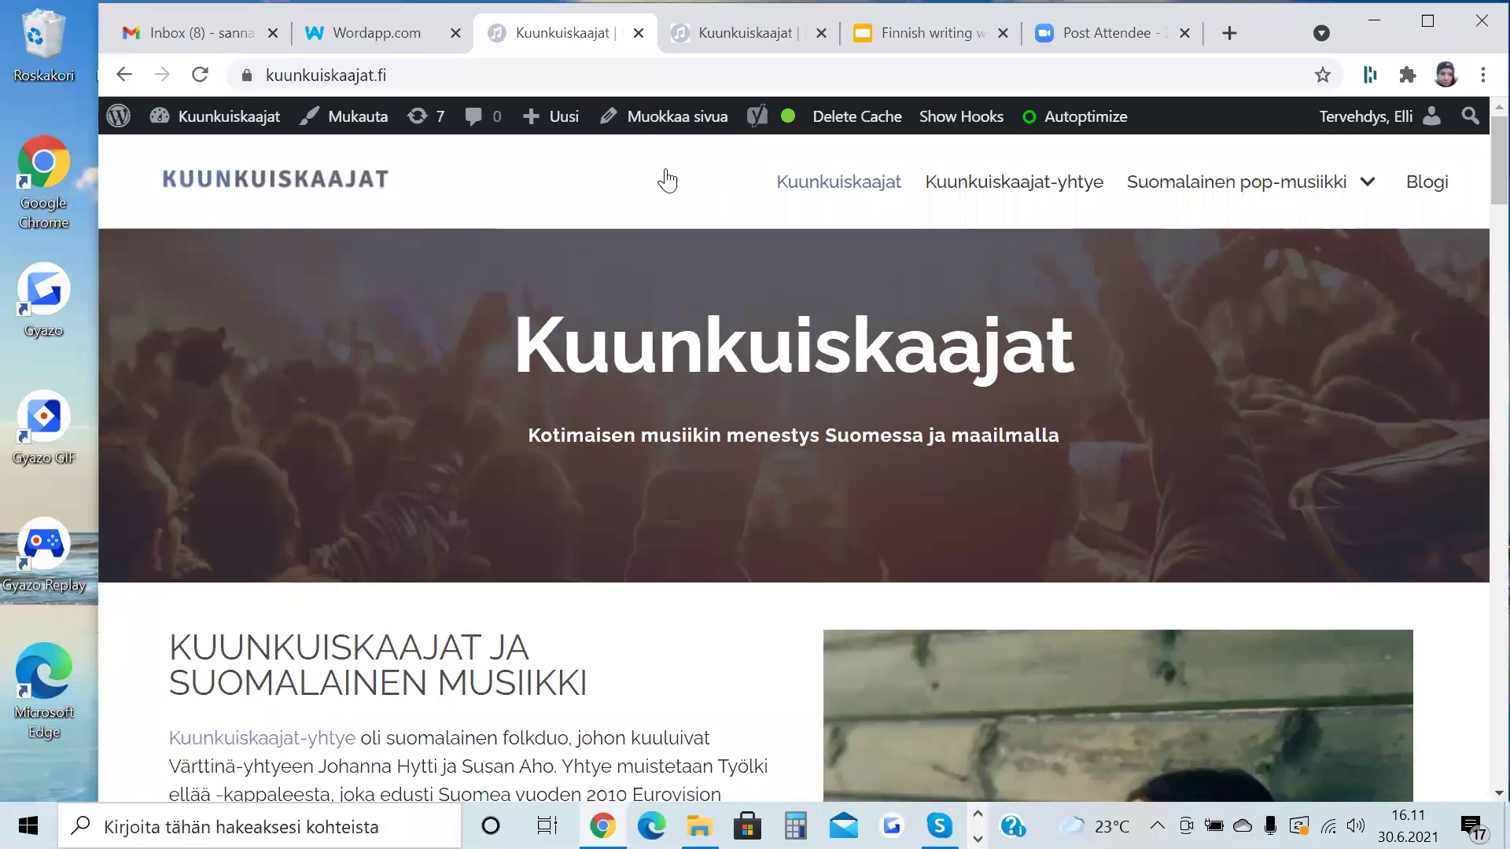
key(ctrl+alt+1)
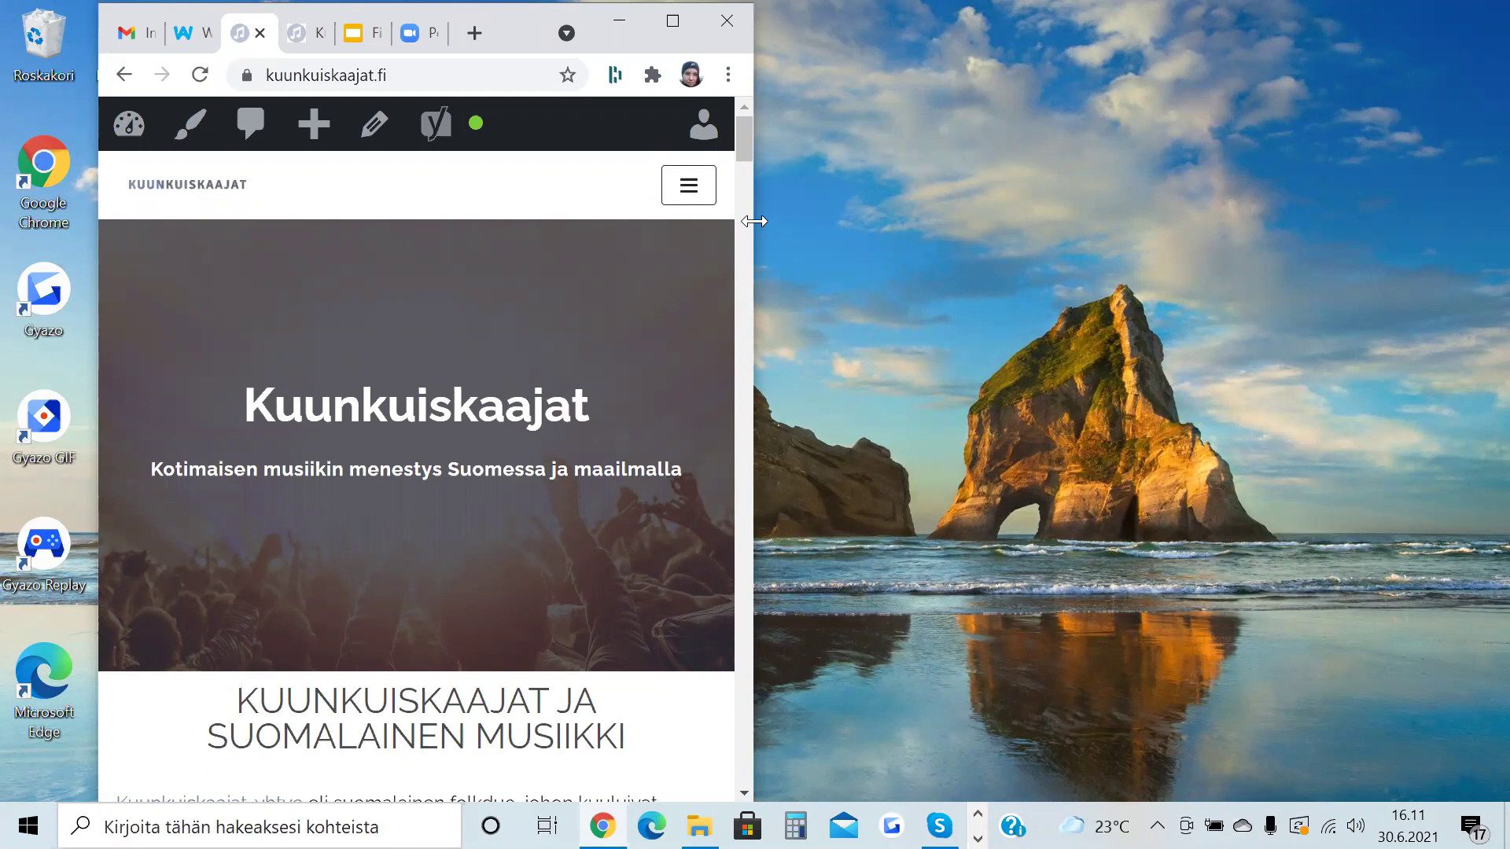
drag(754, 221, 1396, 181)
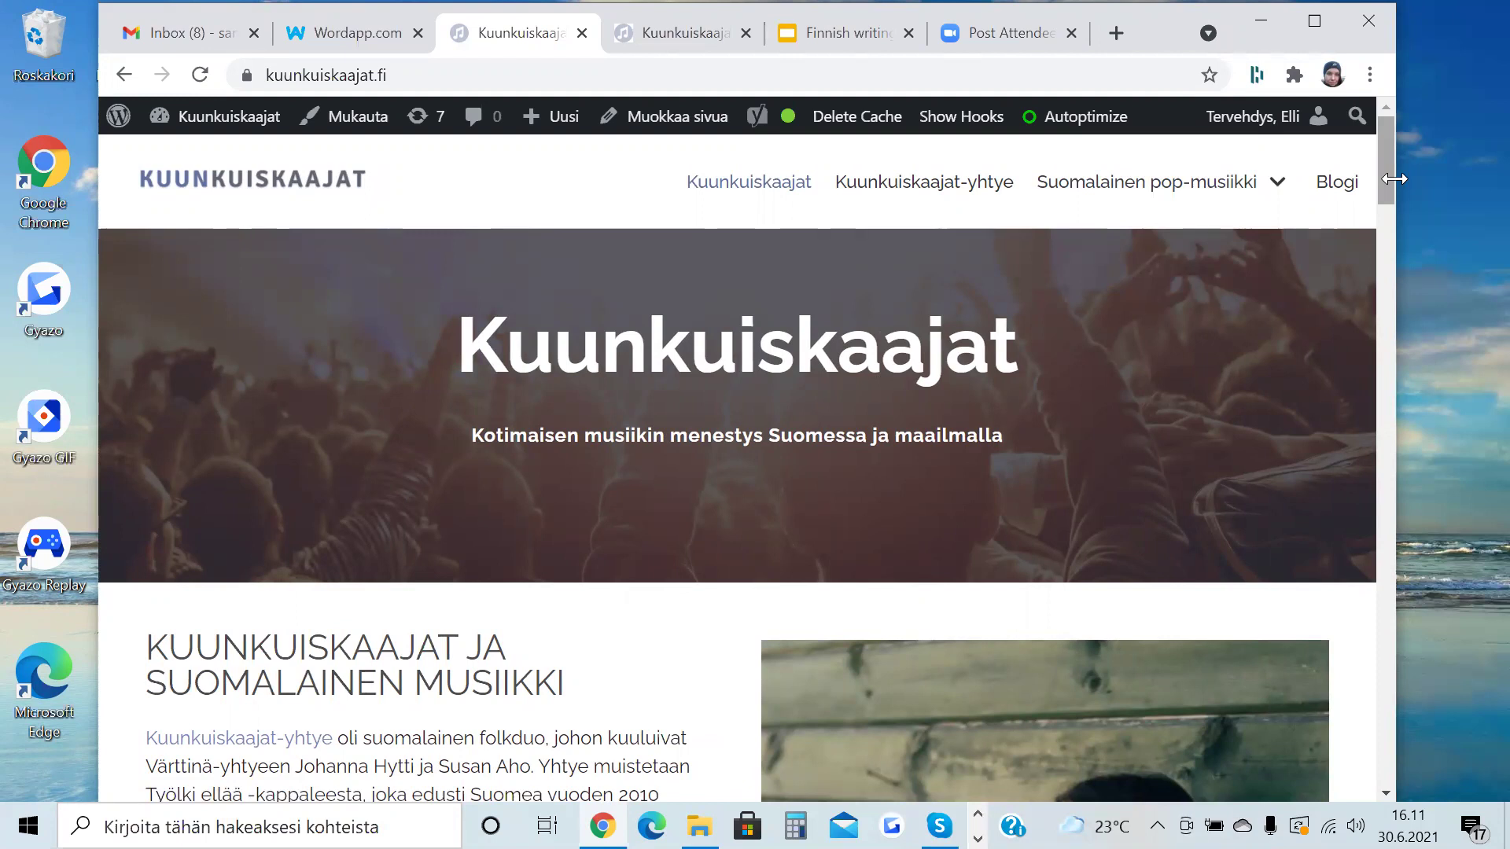
key(super+Up)
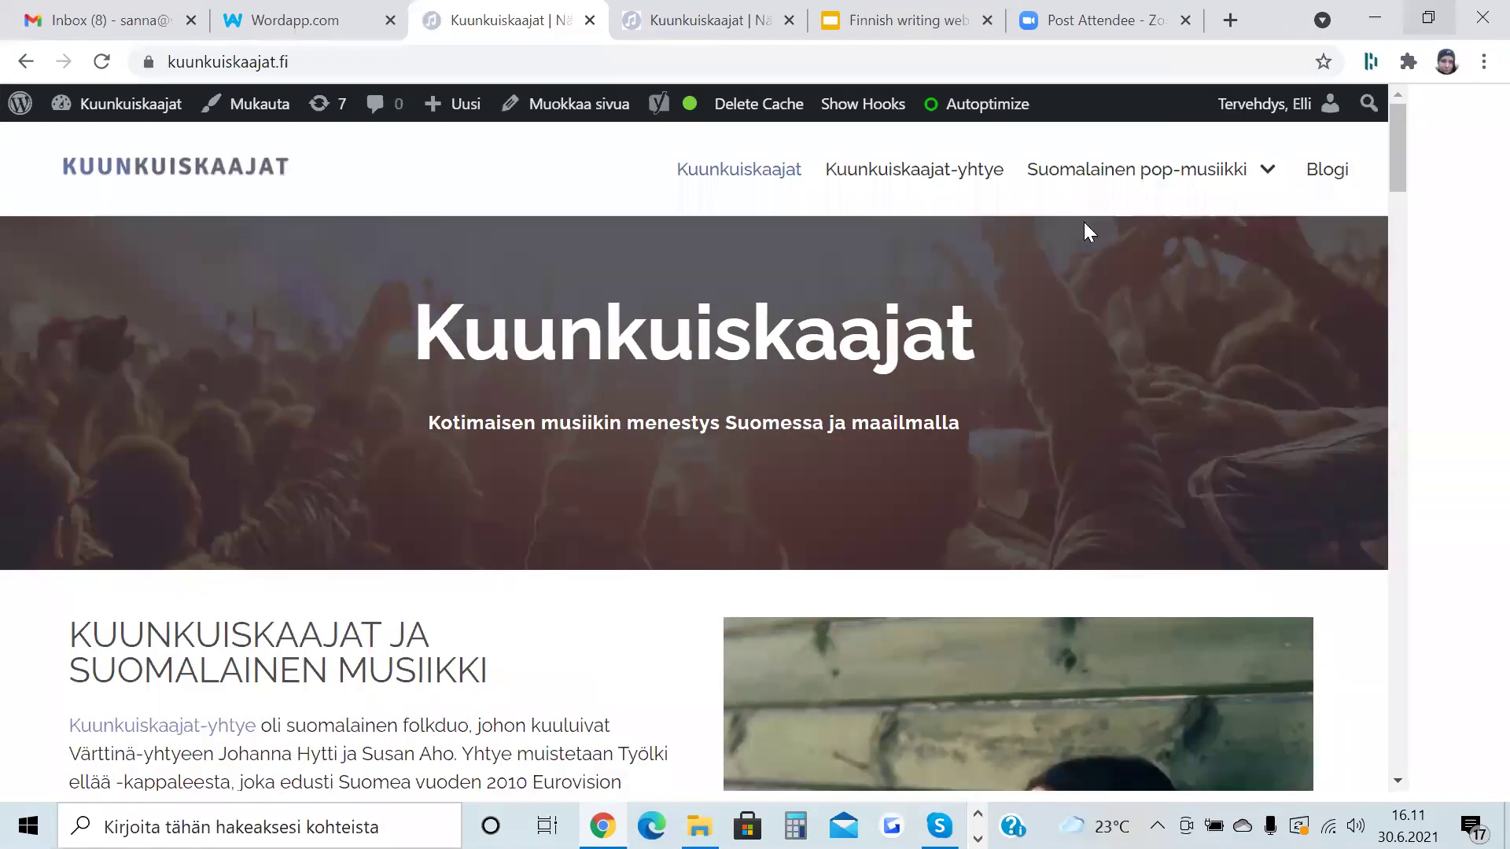
Visit the live Suomalaiset rautalankayhtyeet article from the site navigation and verify its Casino link, returning to the article.
mouse_move(1139, 202)
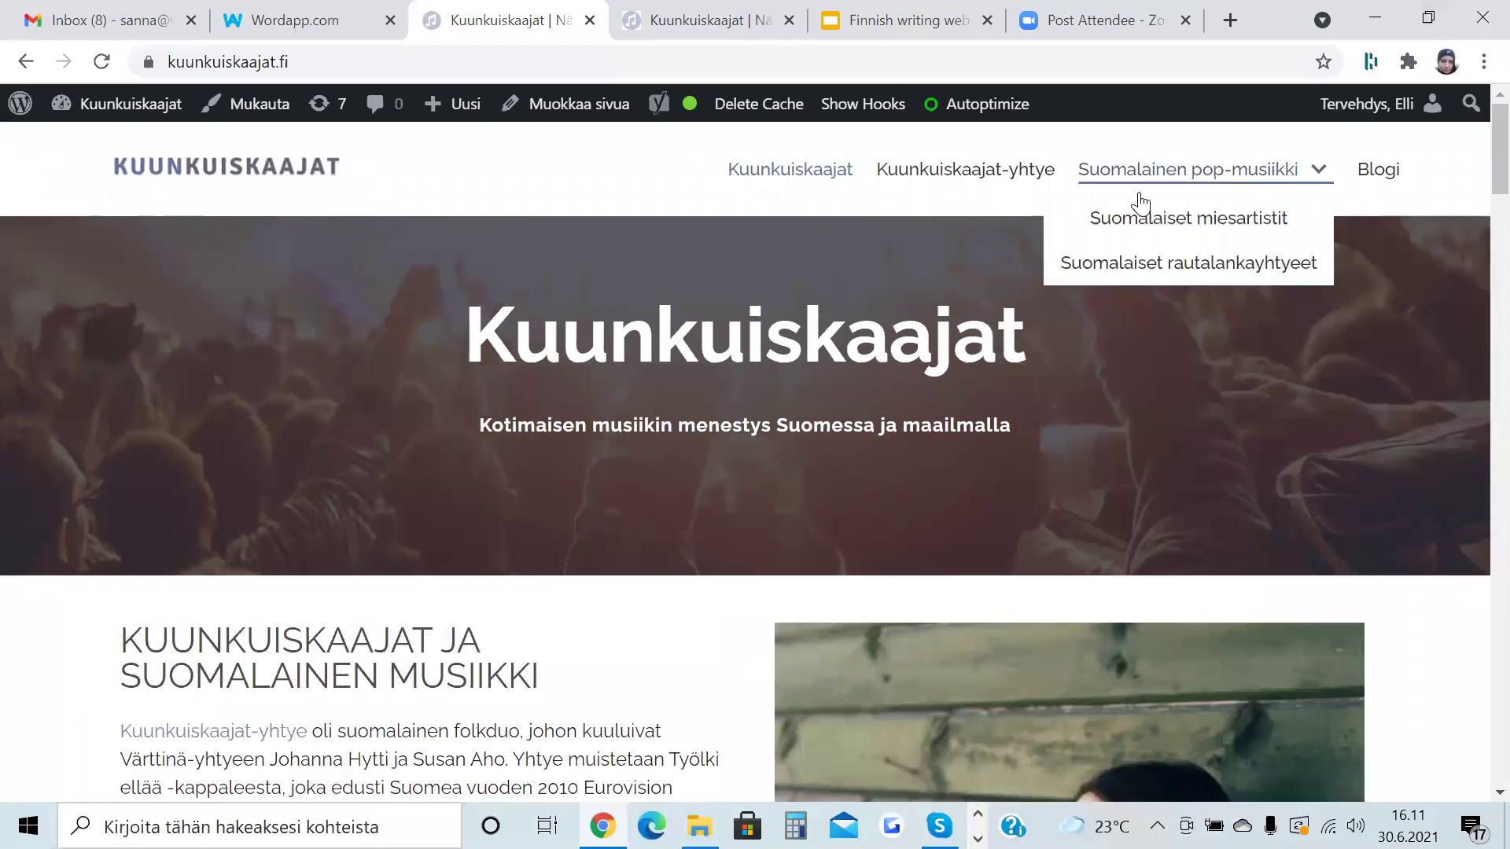
click(1149, 268)
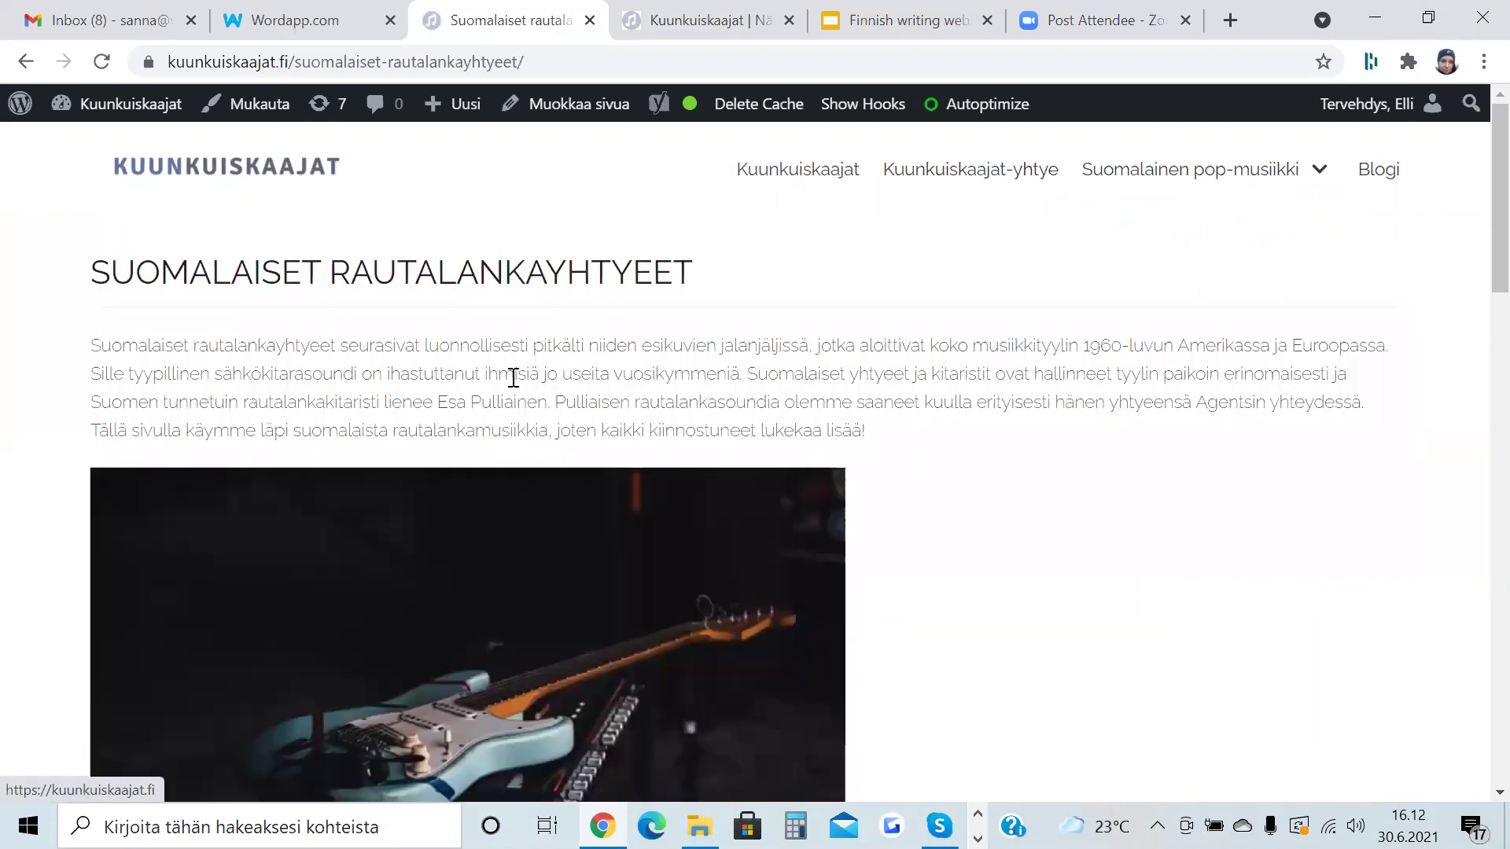
scroll(511, 307, down, 8)
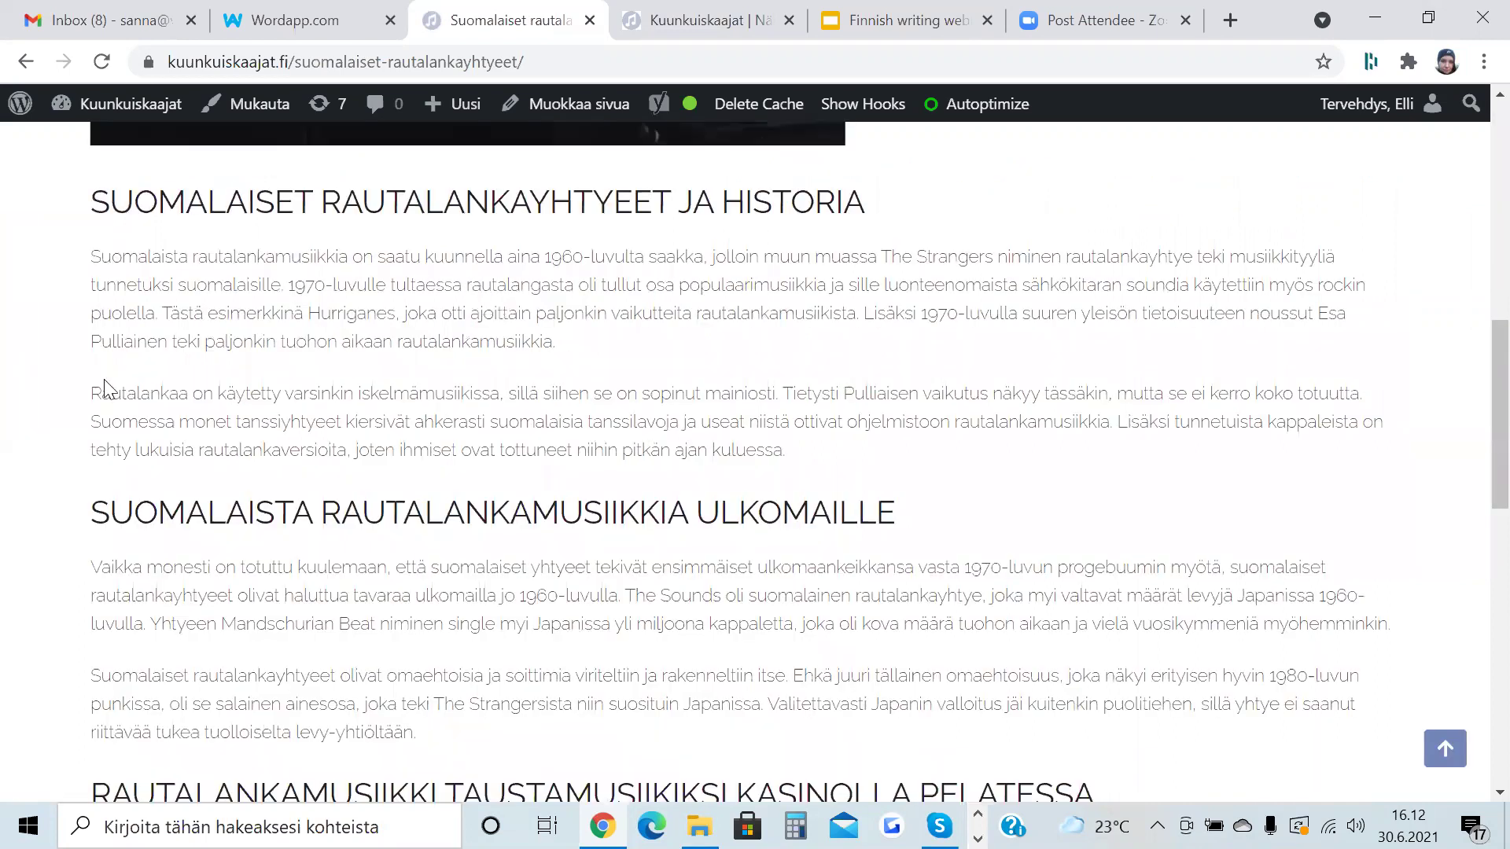
scroll(118, 402, down, 7)
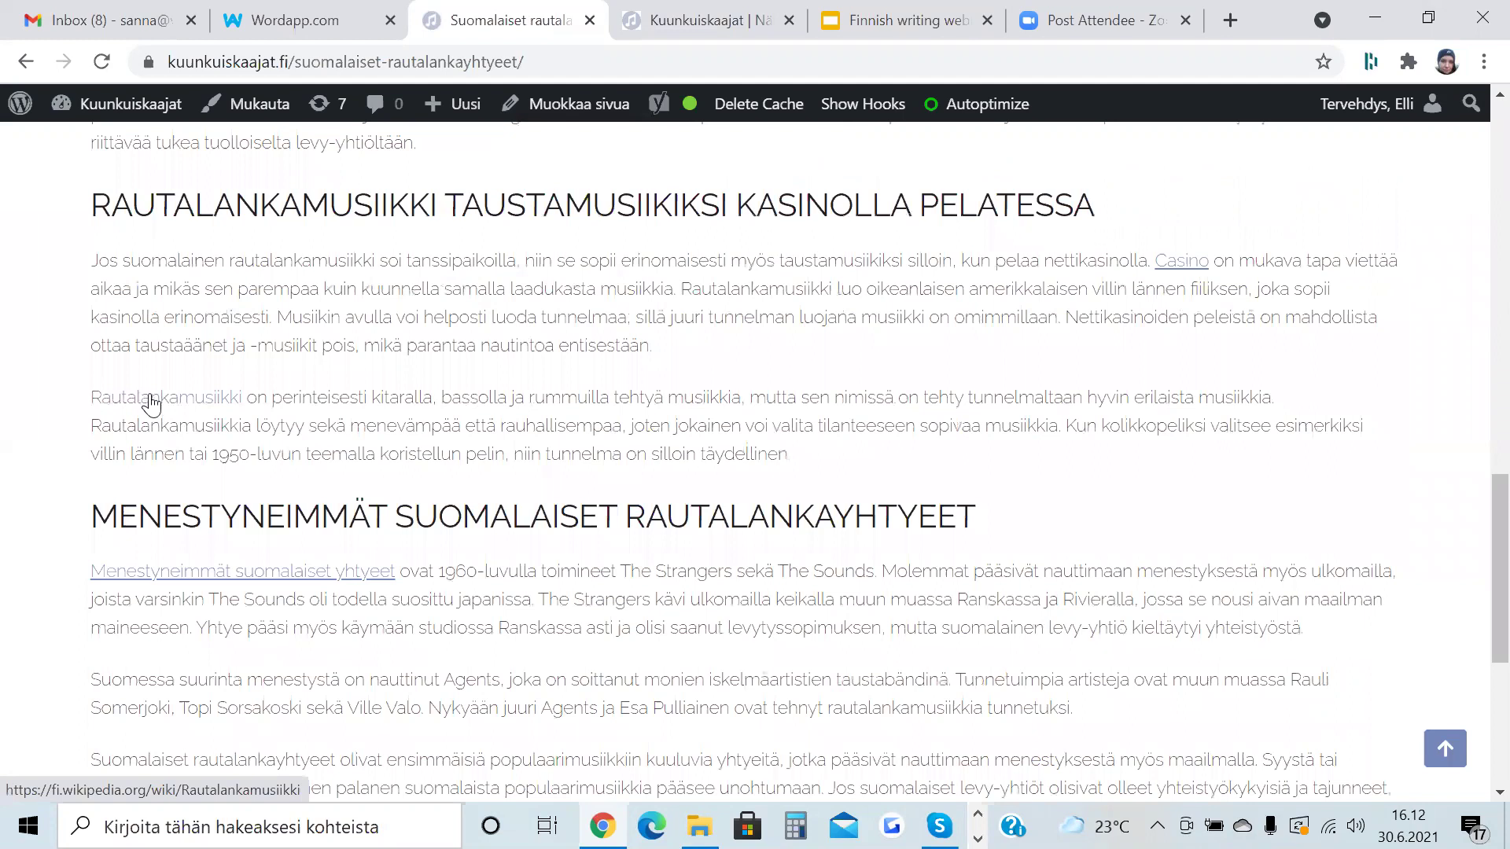
click(1173, 266)
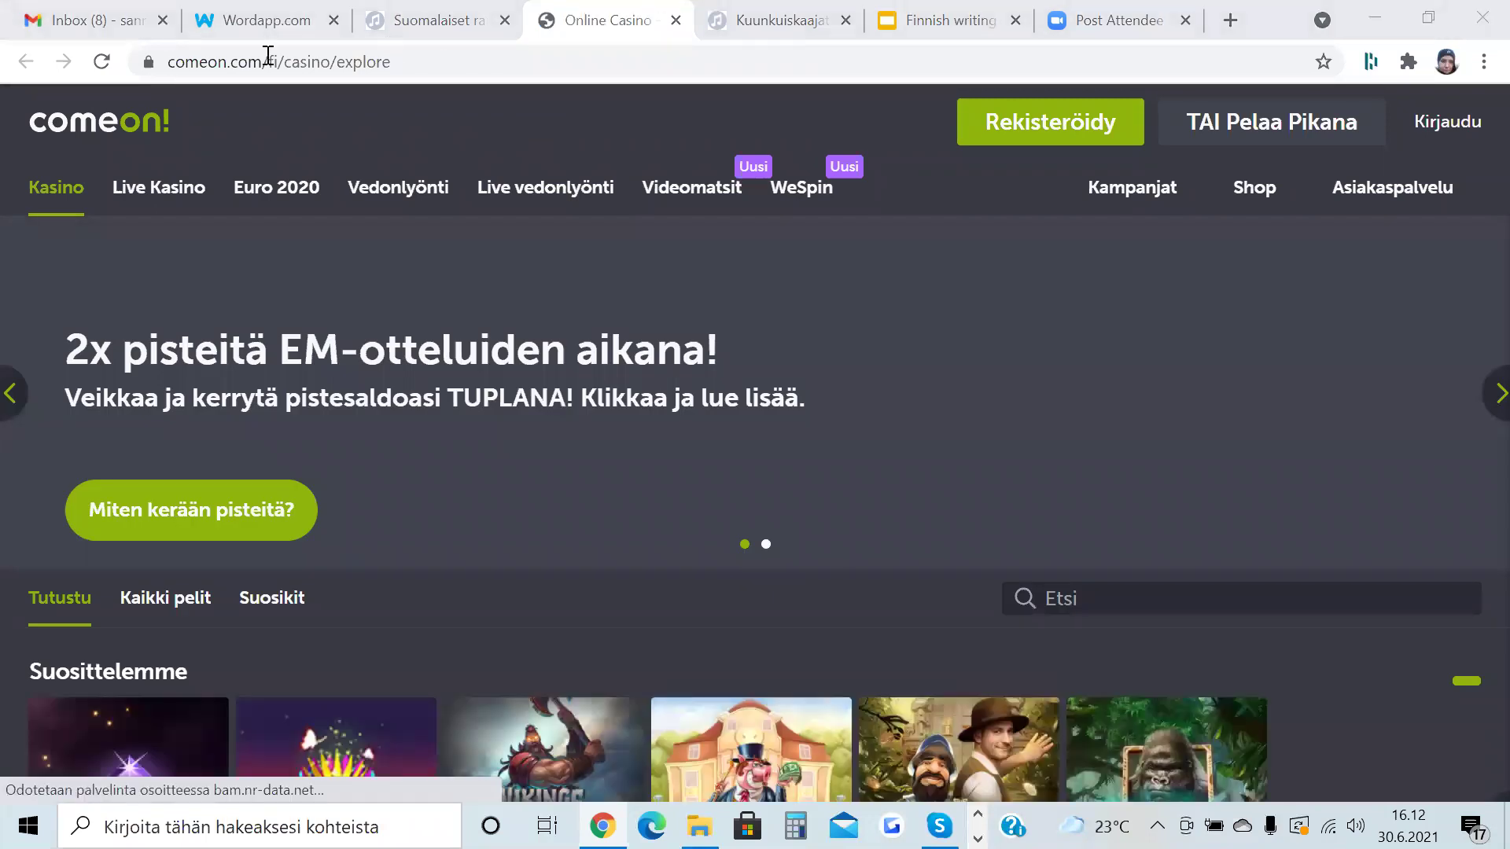
key(ctrl+shift+Tab)
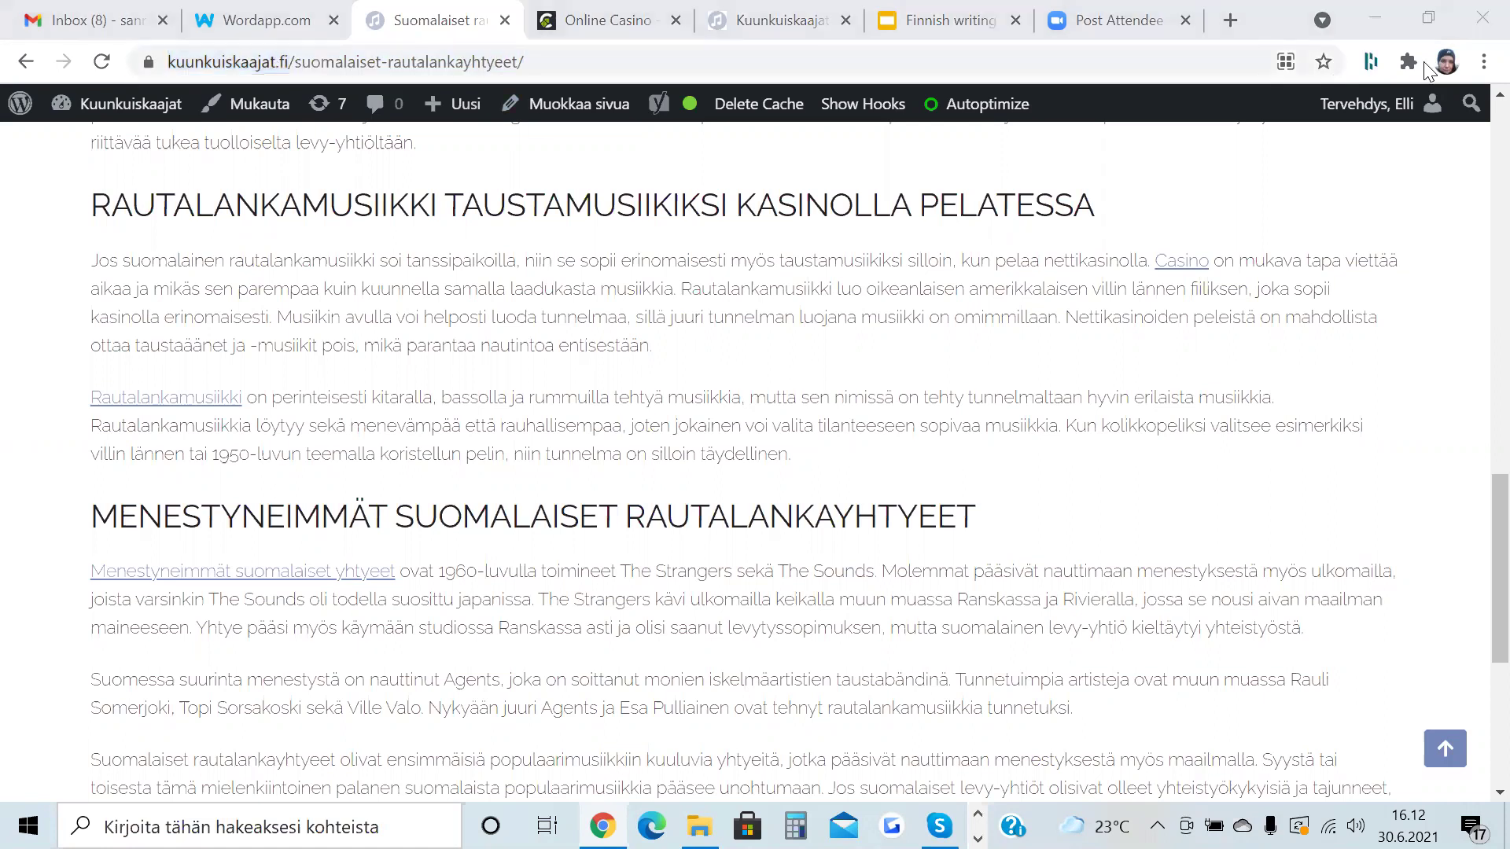
Look for the backlink spreadsheet by searching Google Sheets for "comeon" from a new browser tab.
key(ctrl+t)
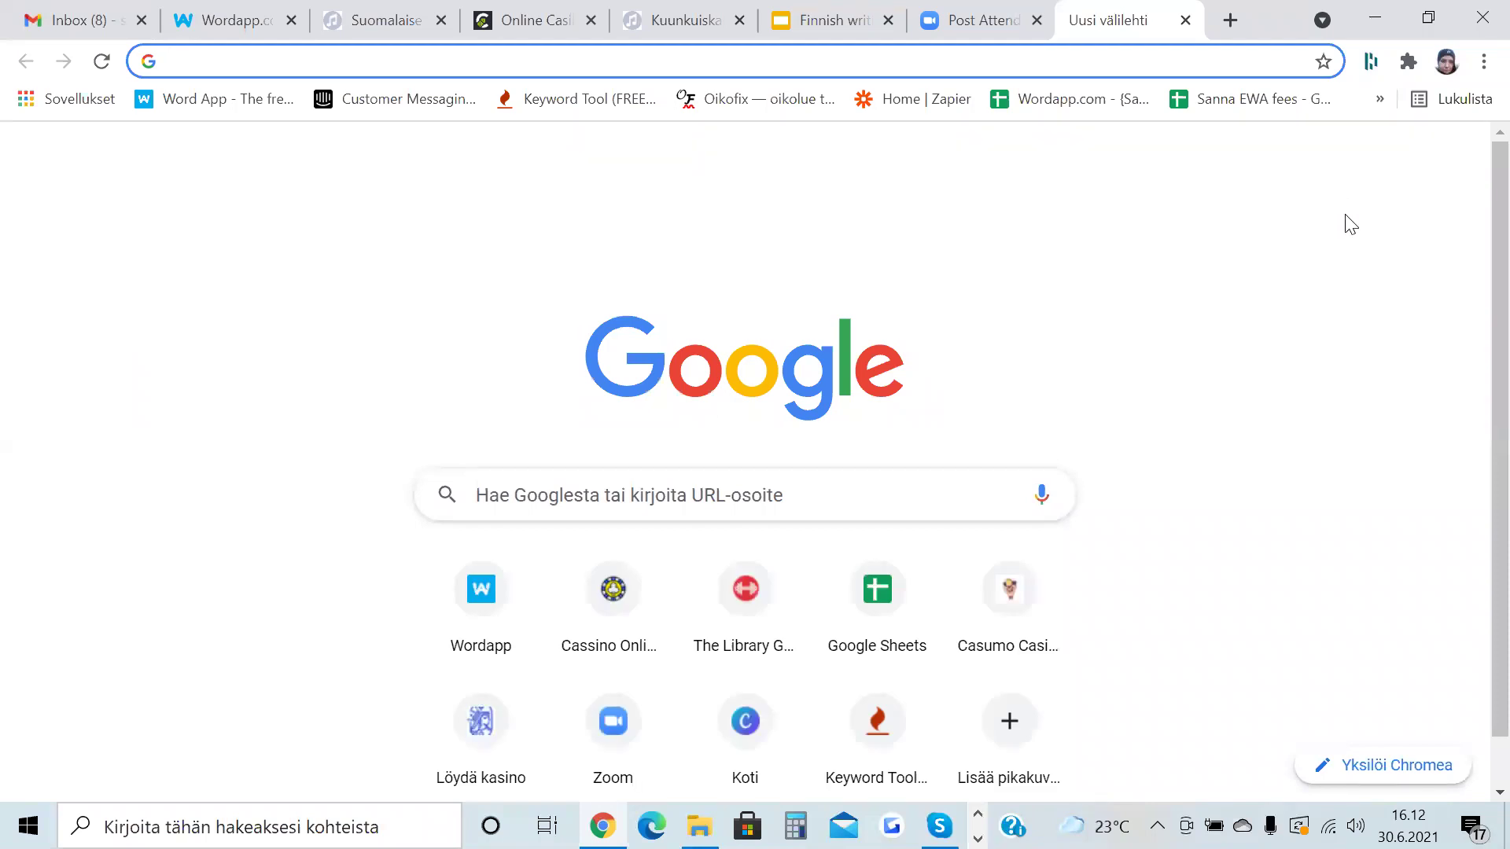
click(1397, 173)
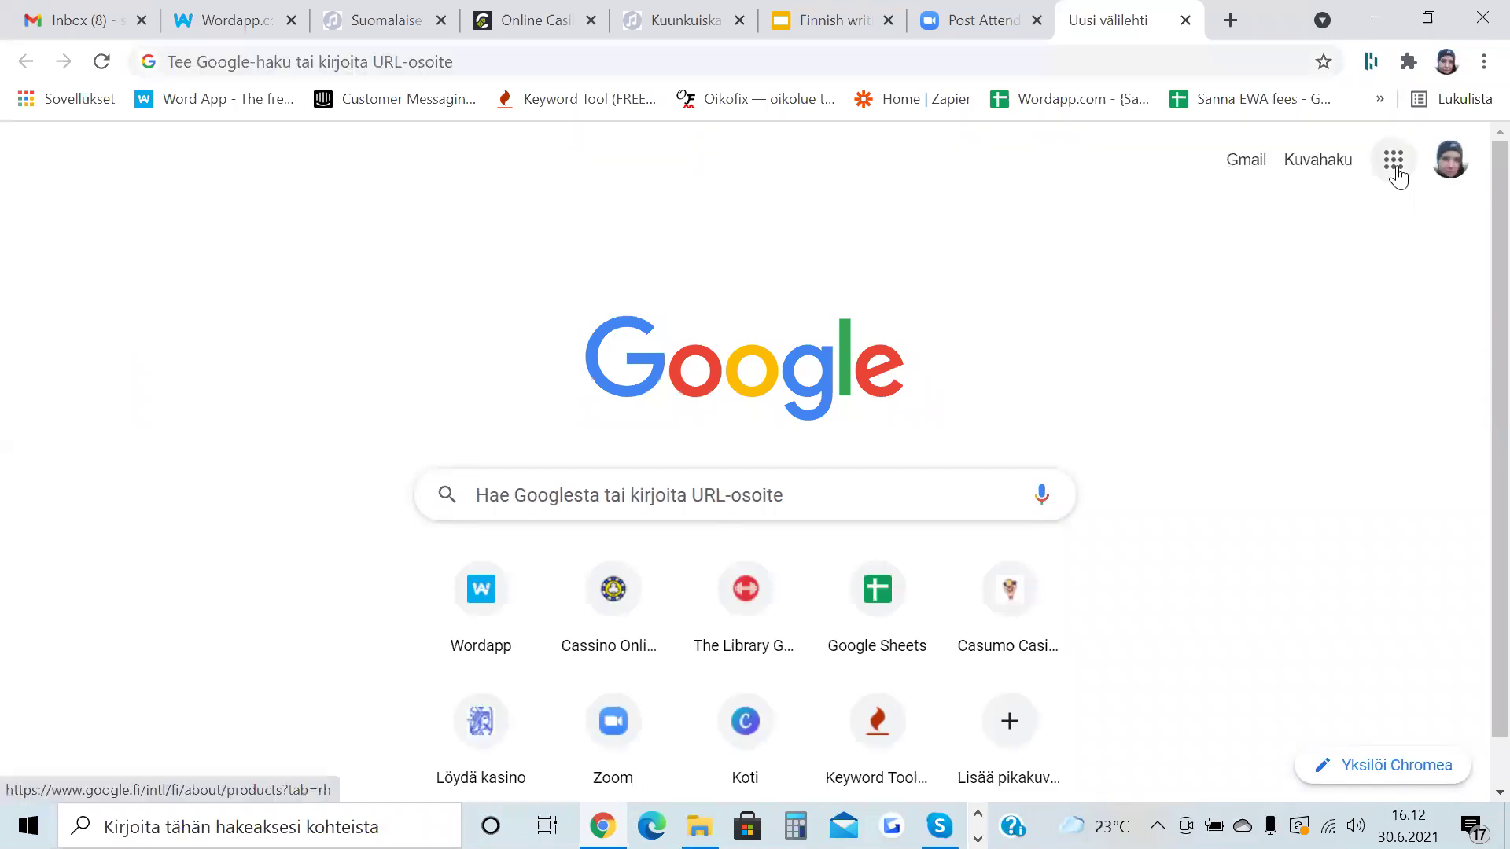
click(1392, 163)
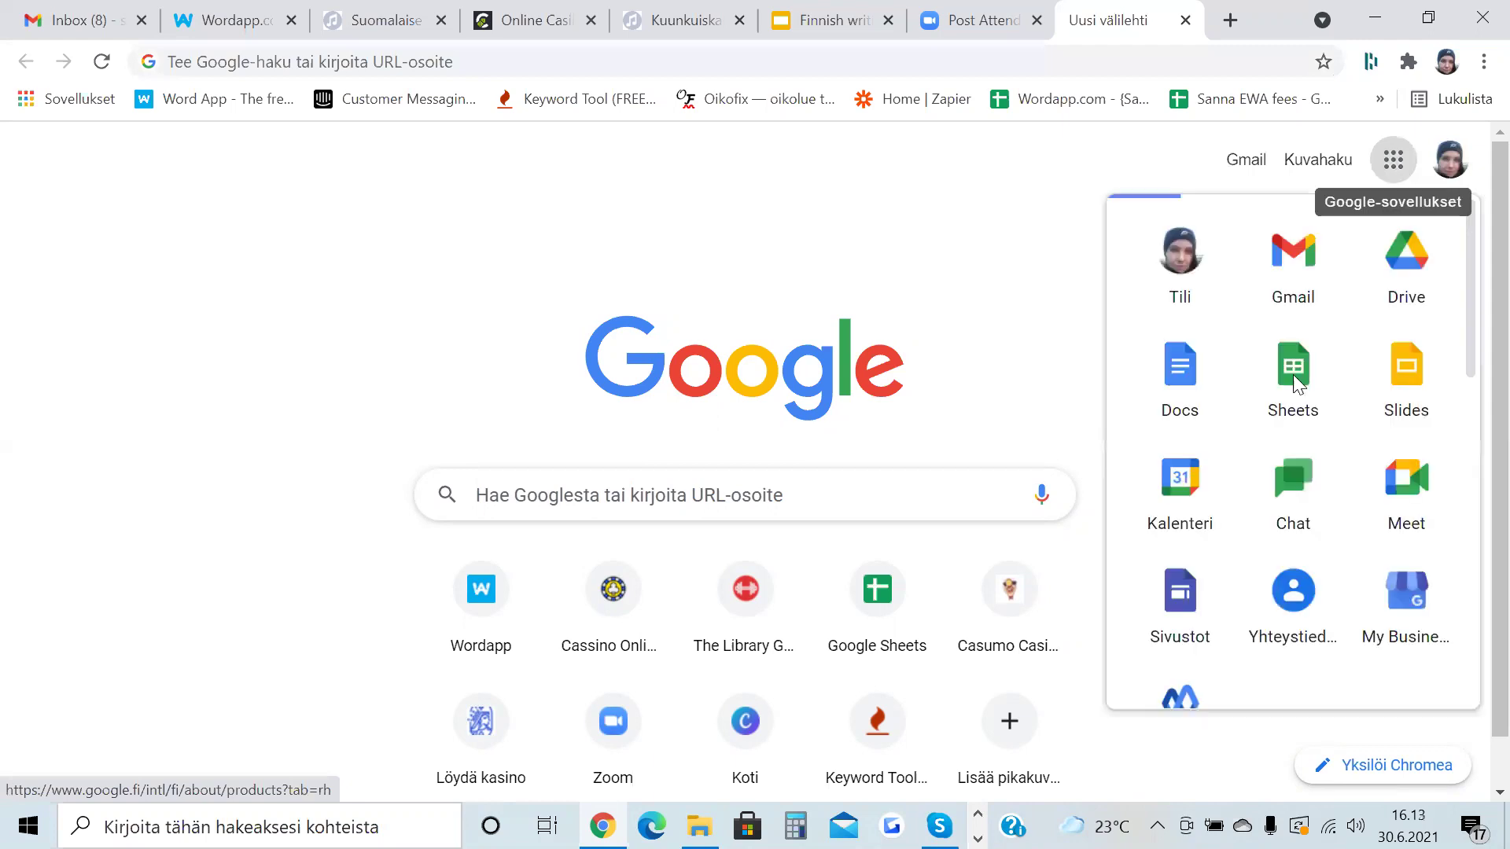
click(1293, 375)
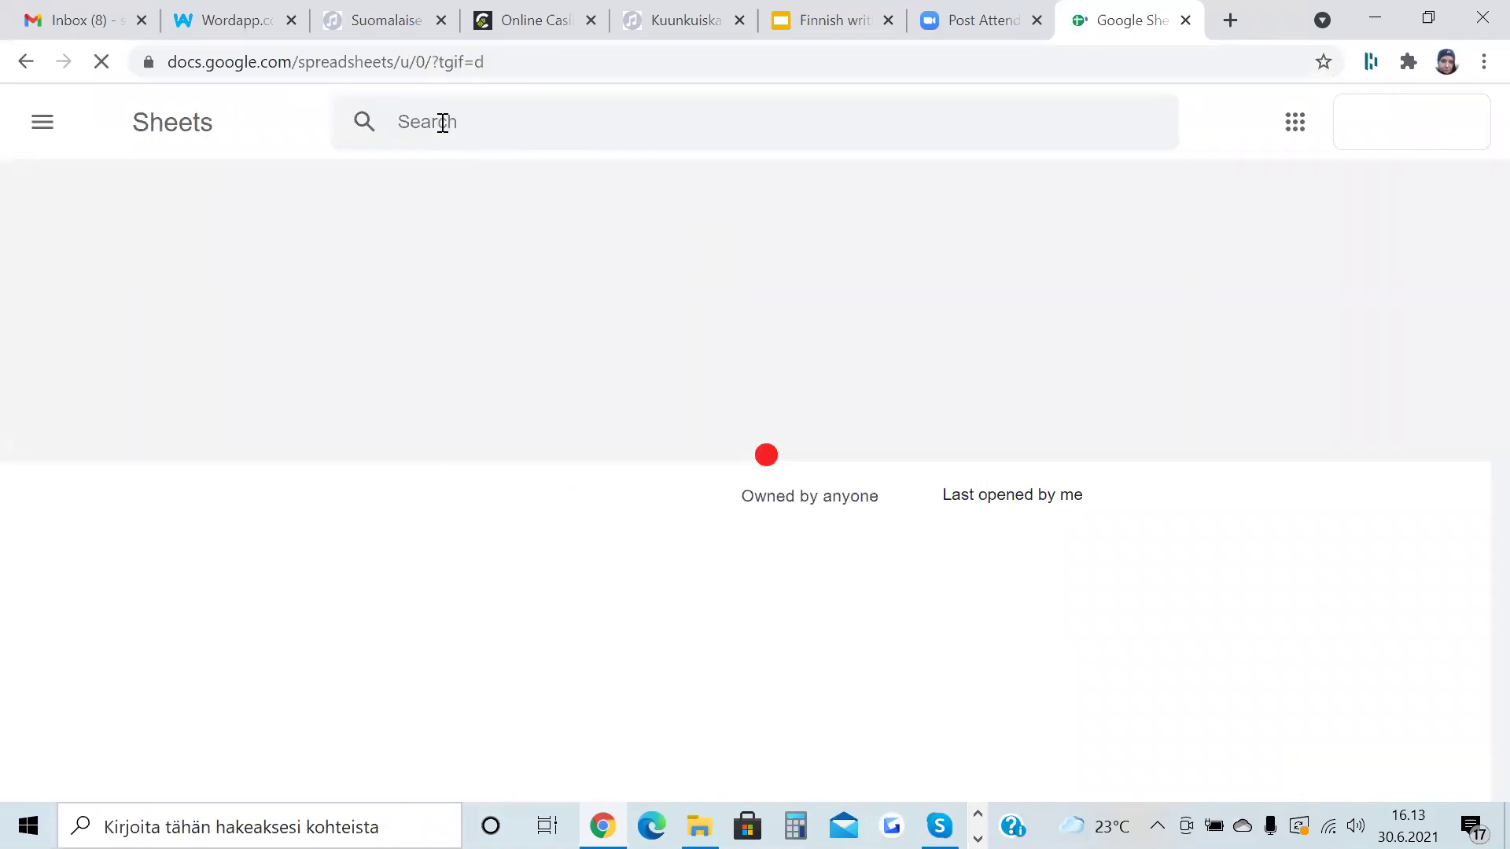
text(comeon)
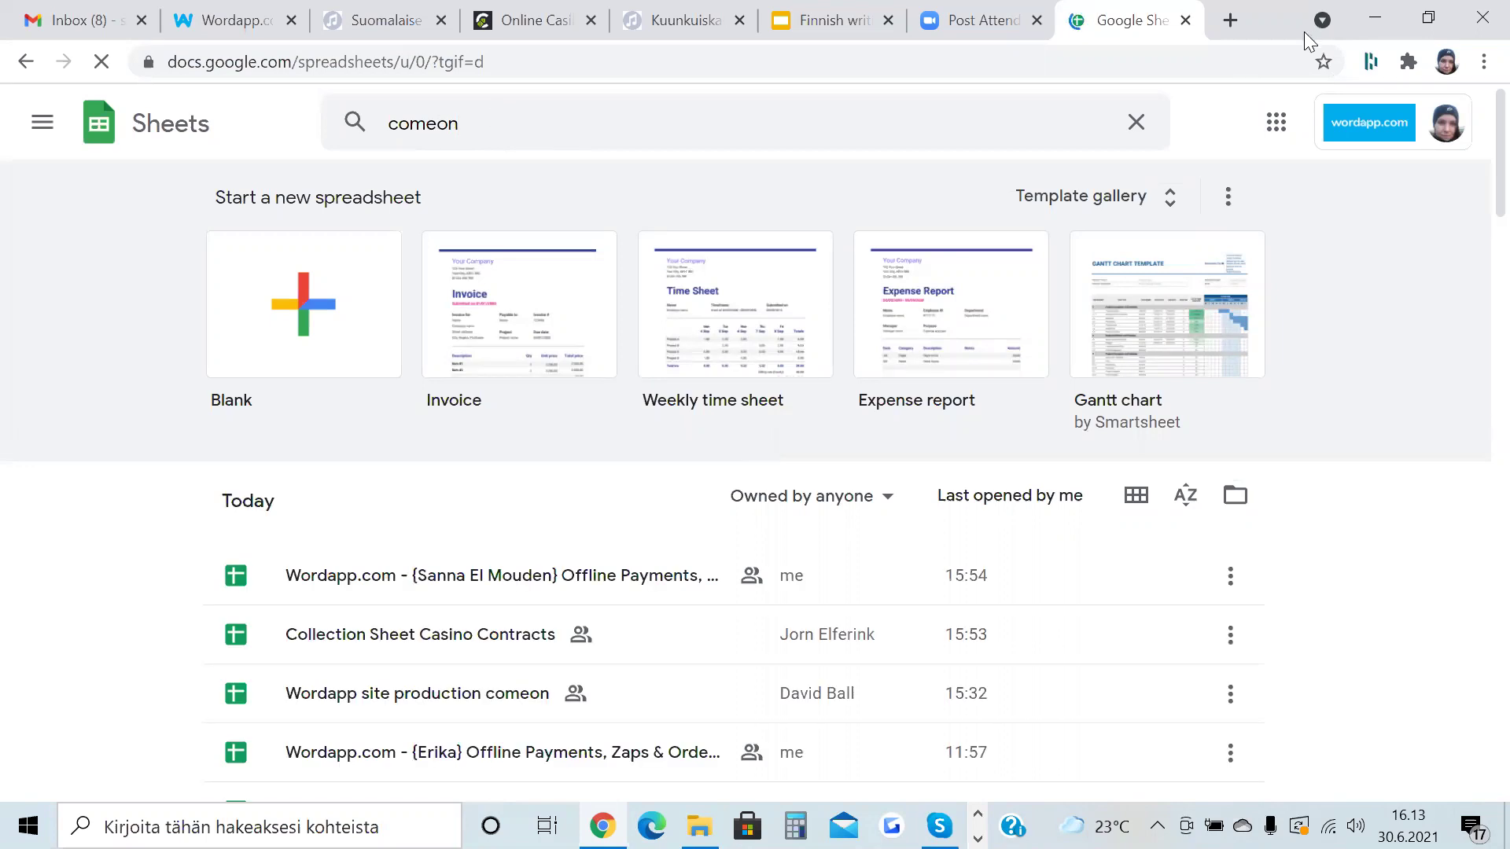
Open the bookmarked "FI Backlinks by brands" Google Sheets spreadsheet in a new browser tab.
key(ctrl+t)
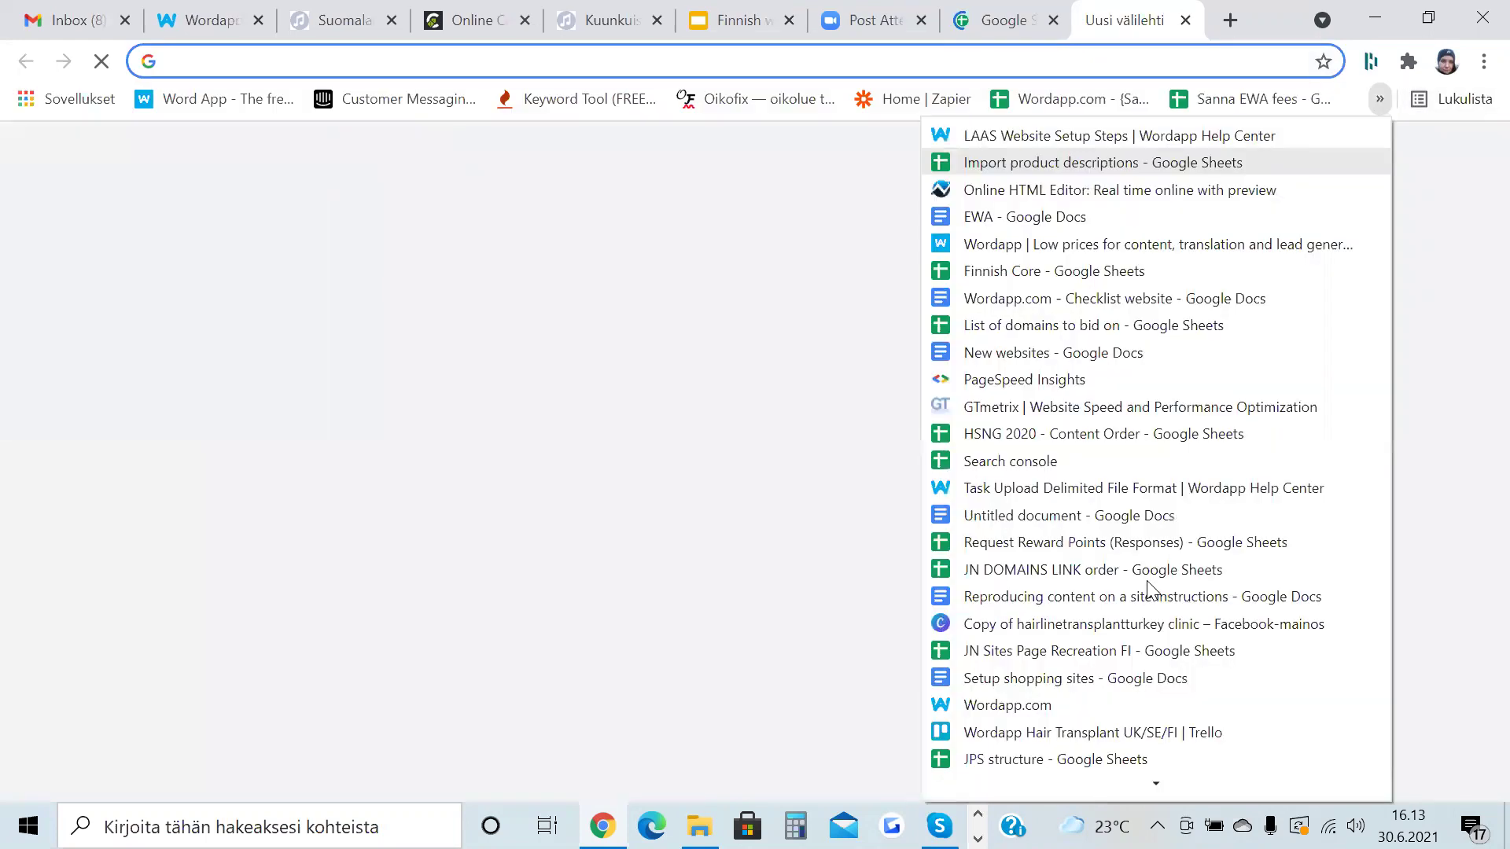
scroll(1148, 598, down, 5)
scroll(1150, 622, down, 5)
scroll(1154, 631, down, 5)
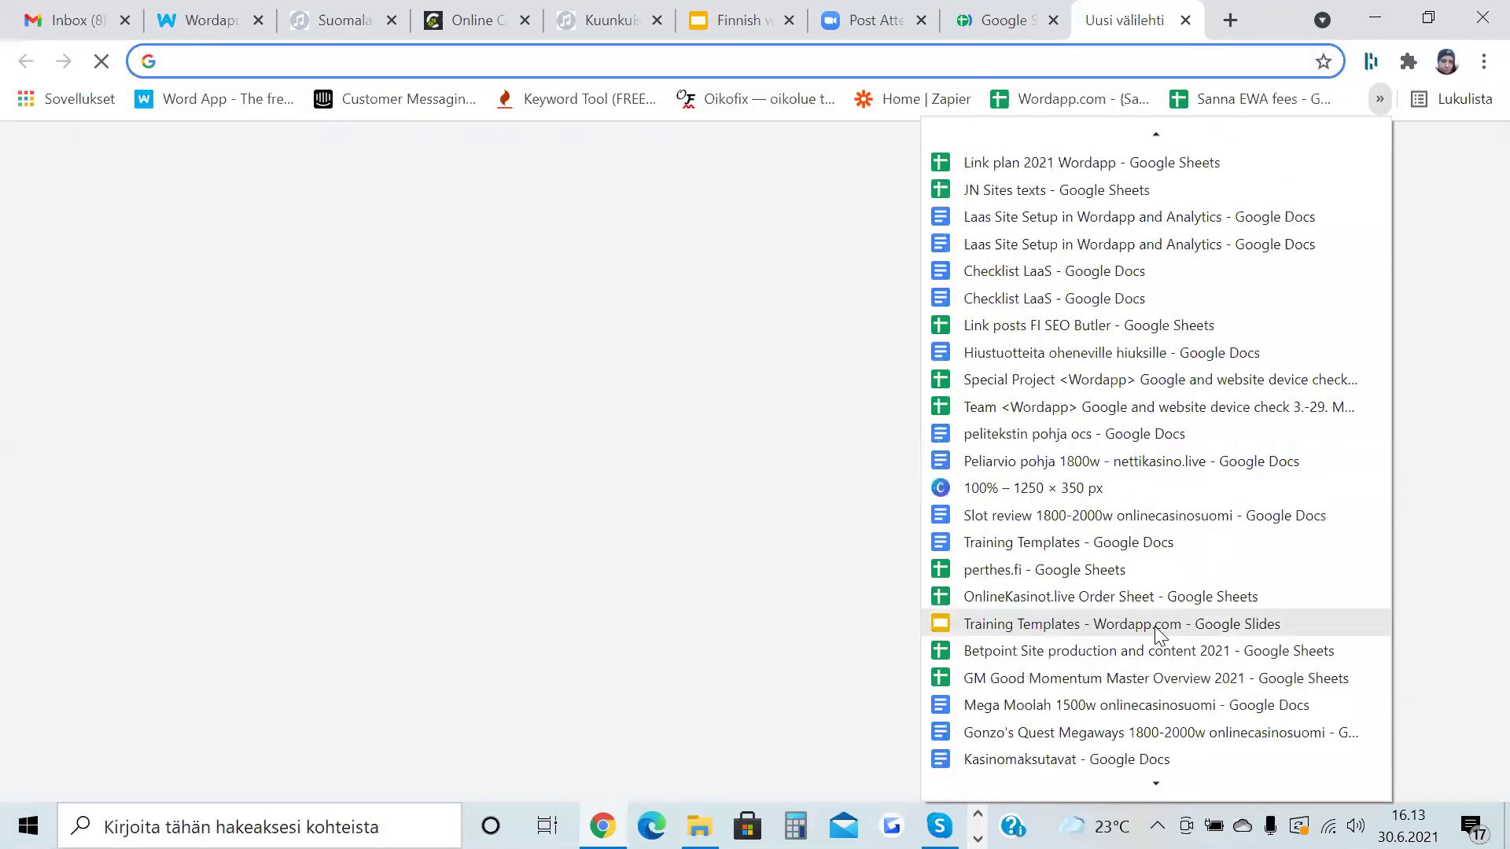
scroll(1038, 708, down, 7)
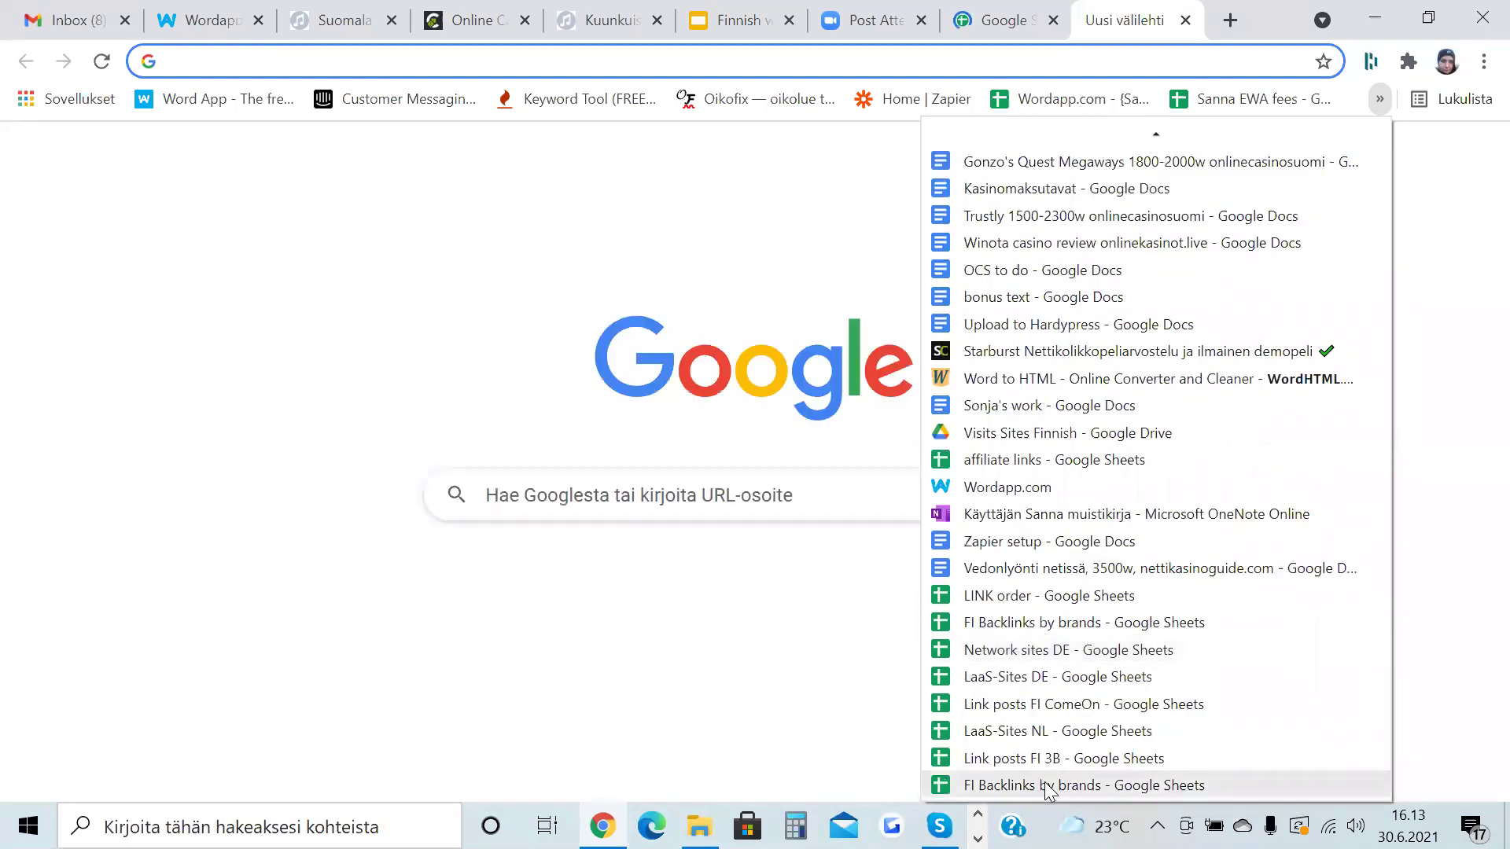
key(Return)
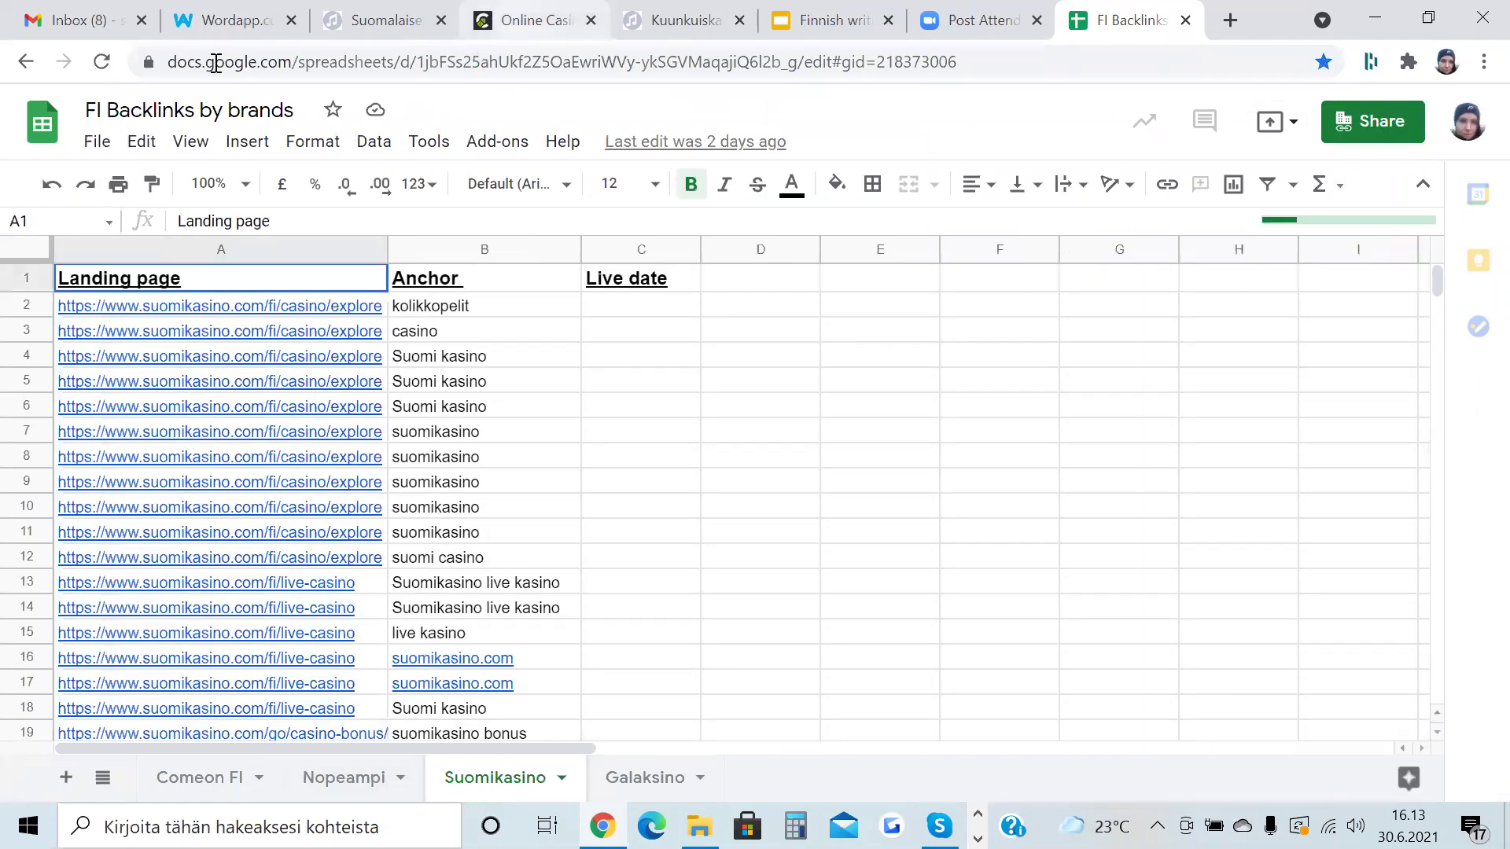
Review the opened ComeOn casino landing page, and copy the web address of the live Suomalaiset rautalankayhtyeet article.
key(ctrl+4)
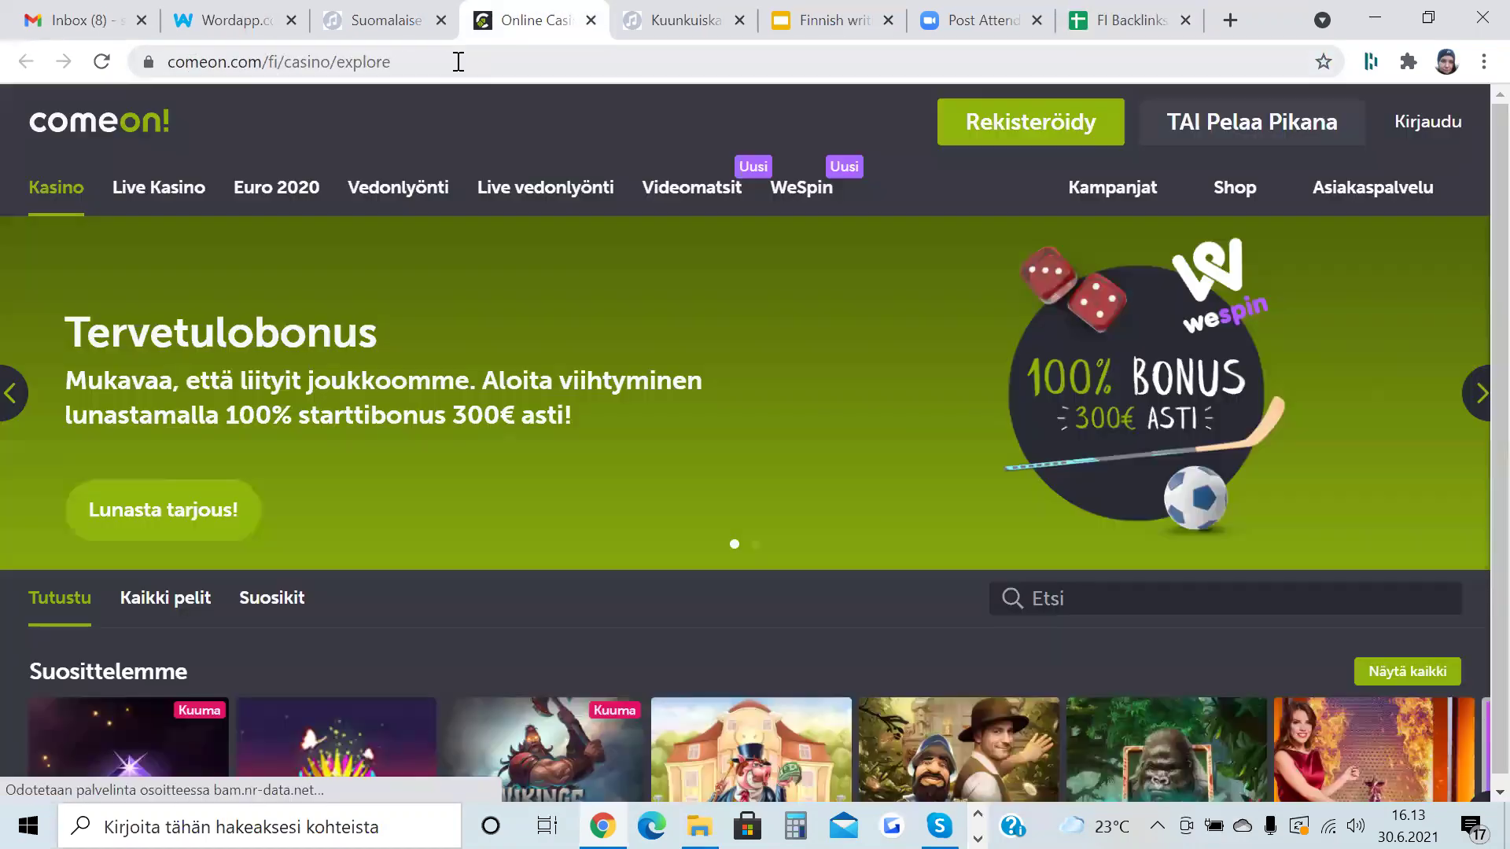
click(378, 20)
right_click(358, 63)
key(ctrl+c)
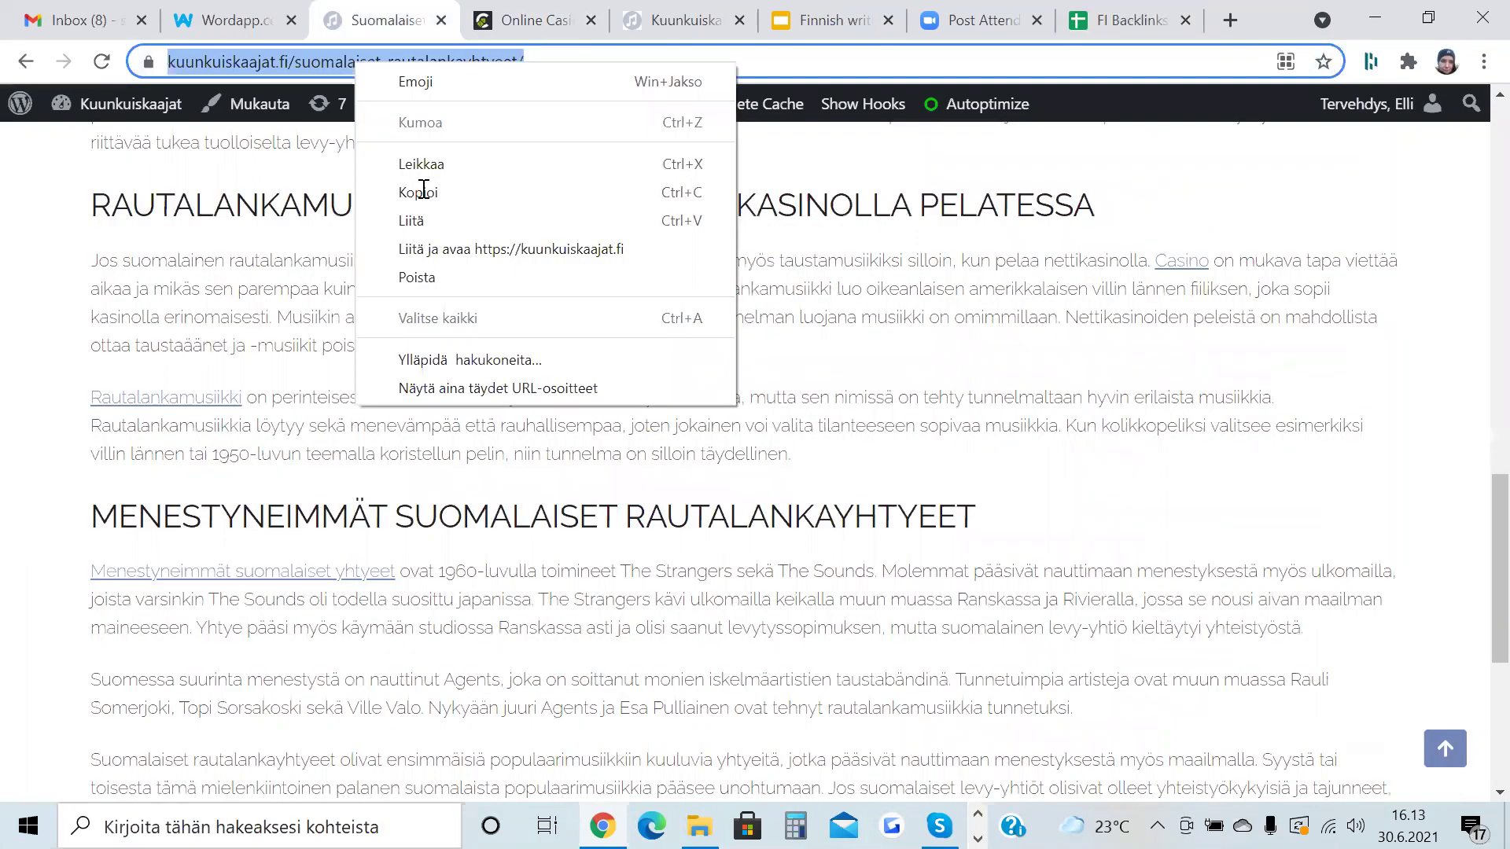
click(418, 192)
In the Comeon FI sheet of FI Backlinks by brands, enter live date 30.6.2021 for the first "casino" anchor and paste the article URL in D2.
key(ctrl+8)
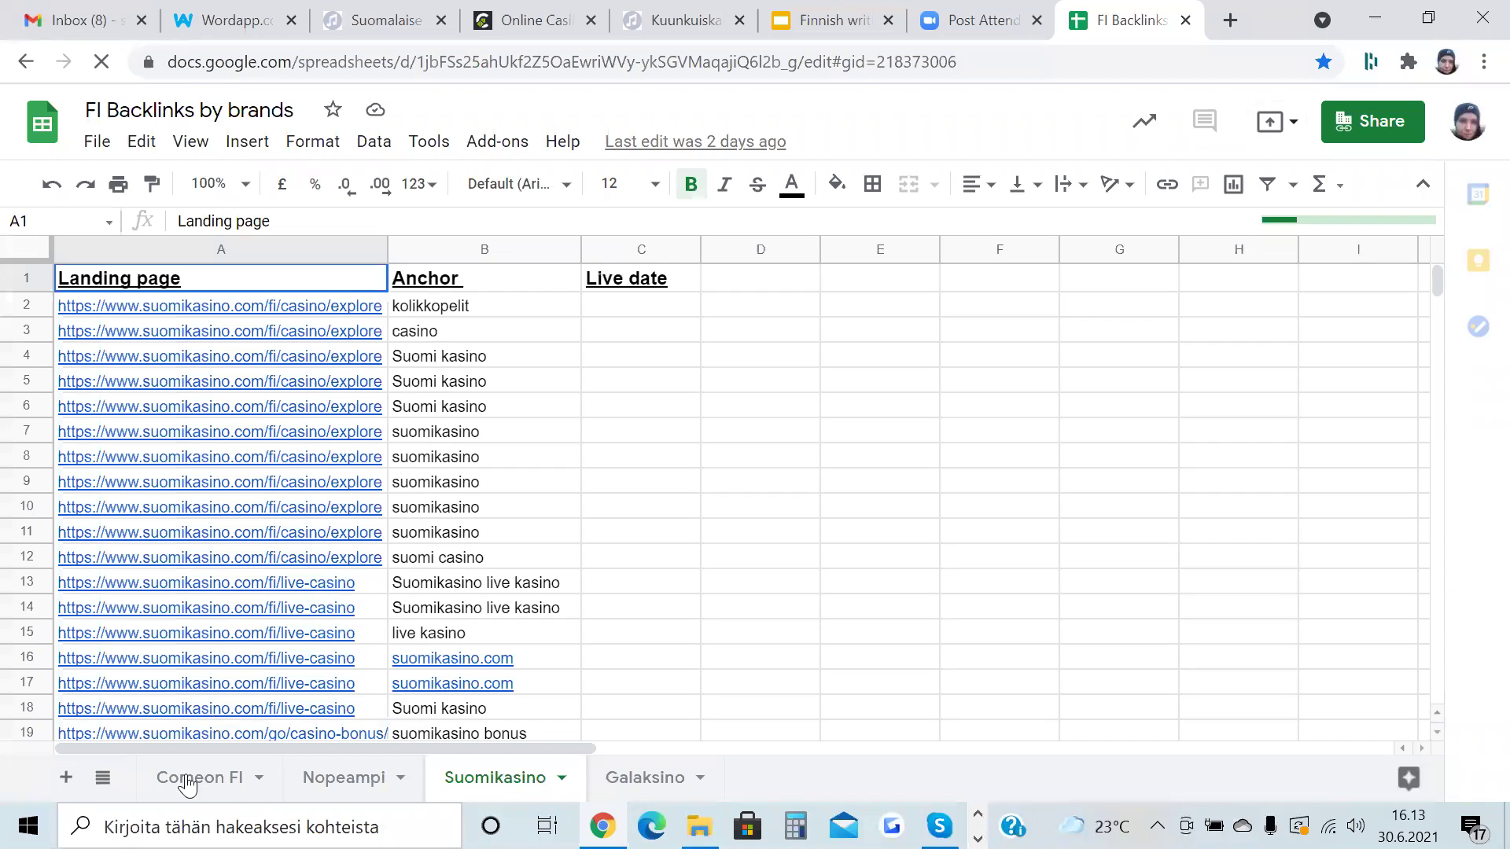
click(187, 781)
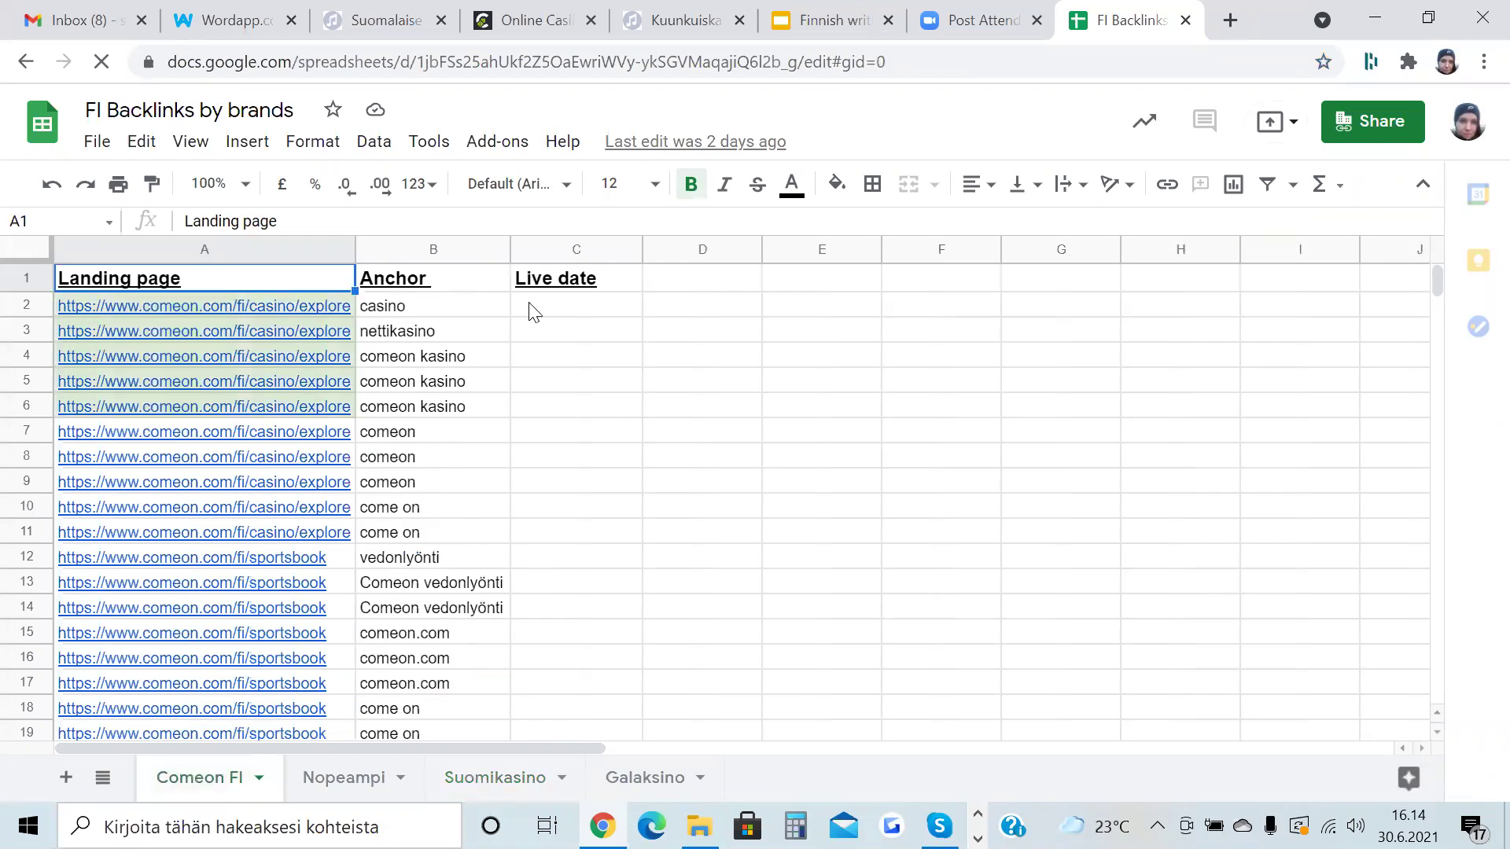
click(578, 313)
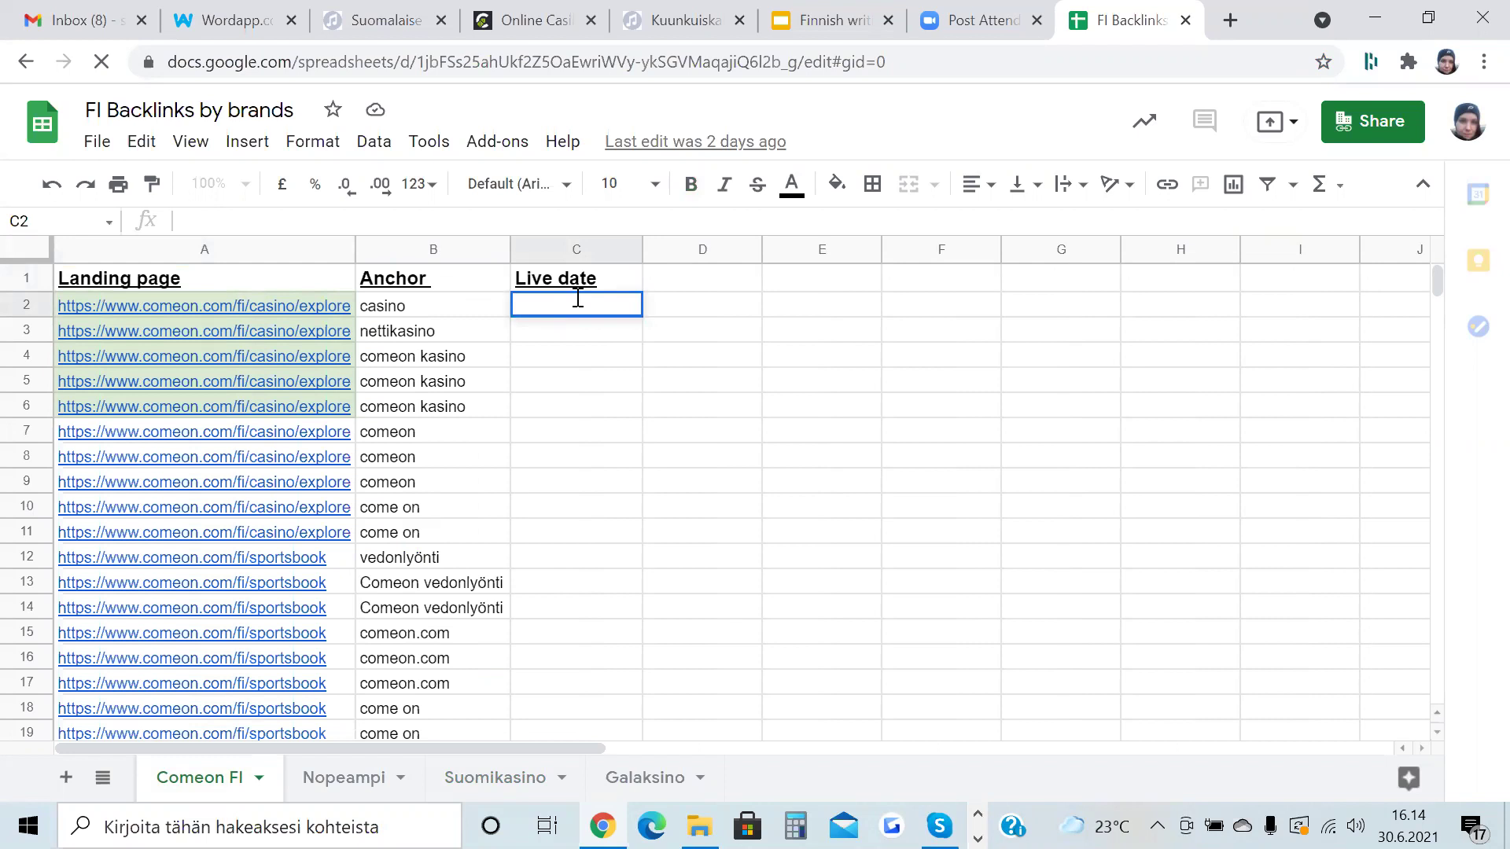
text(30.6.2021)
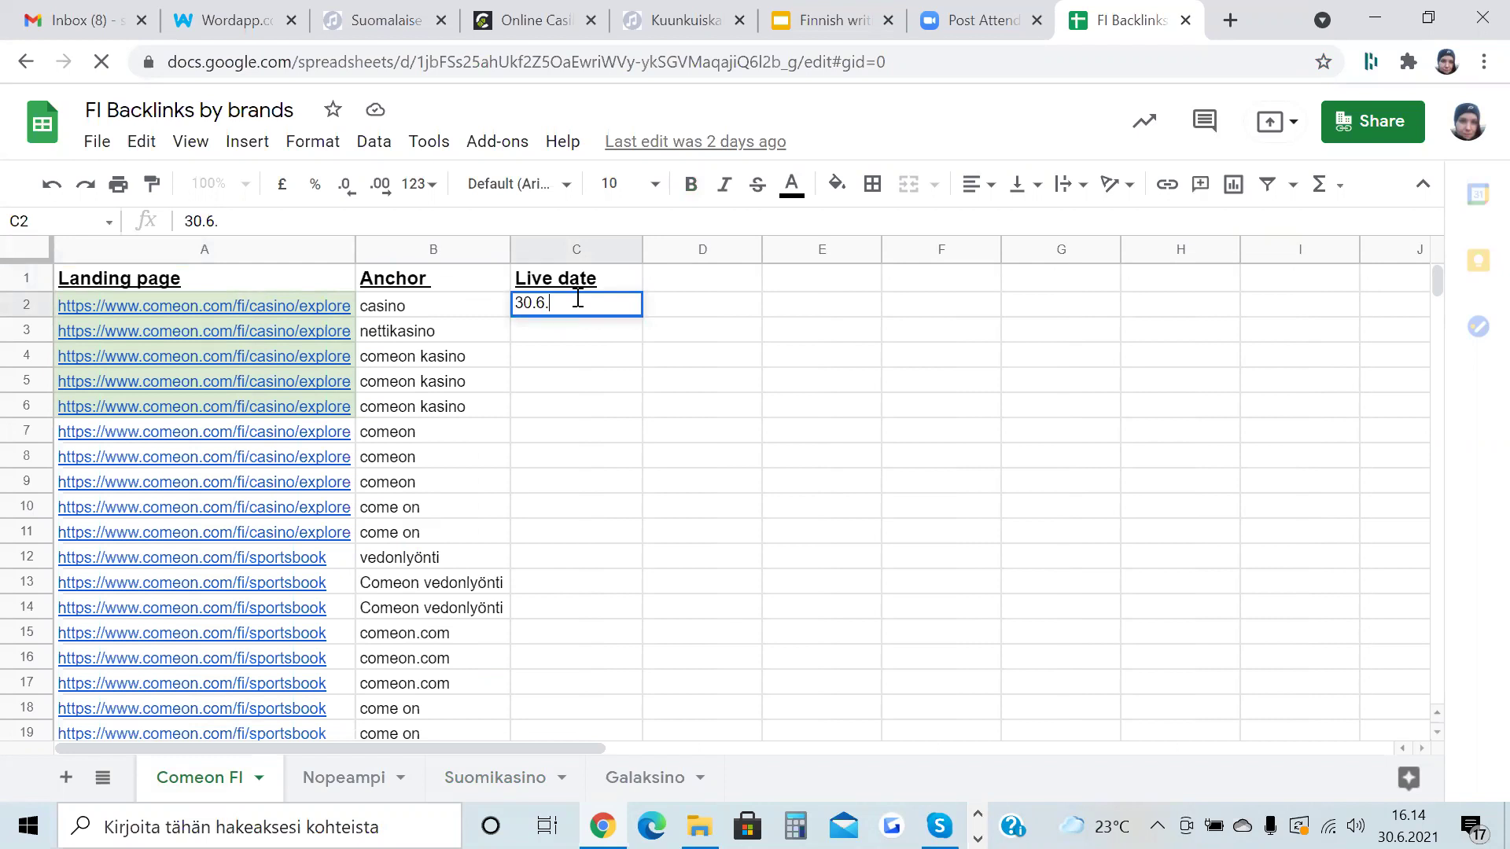
click(690, 315)
double_click(686, 306)
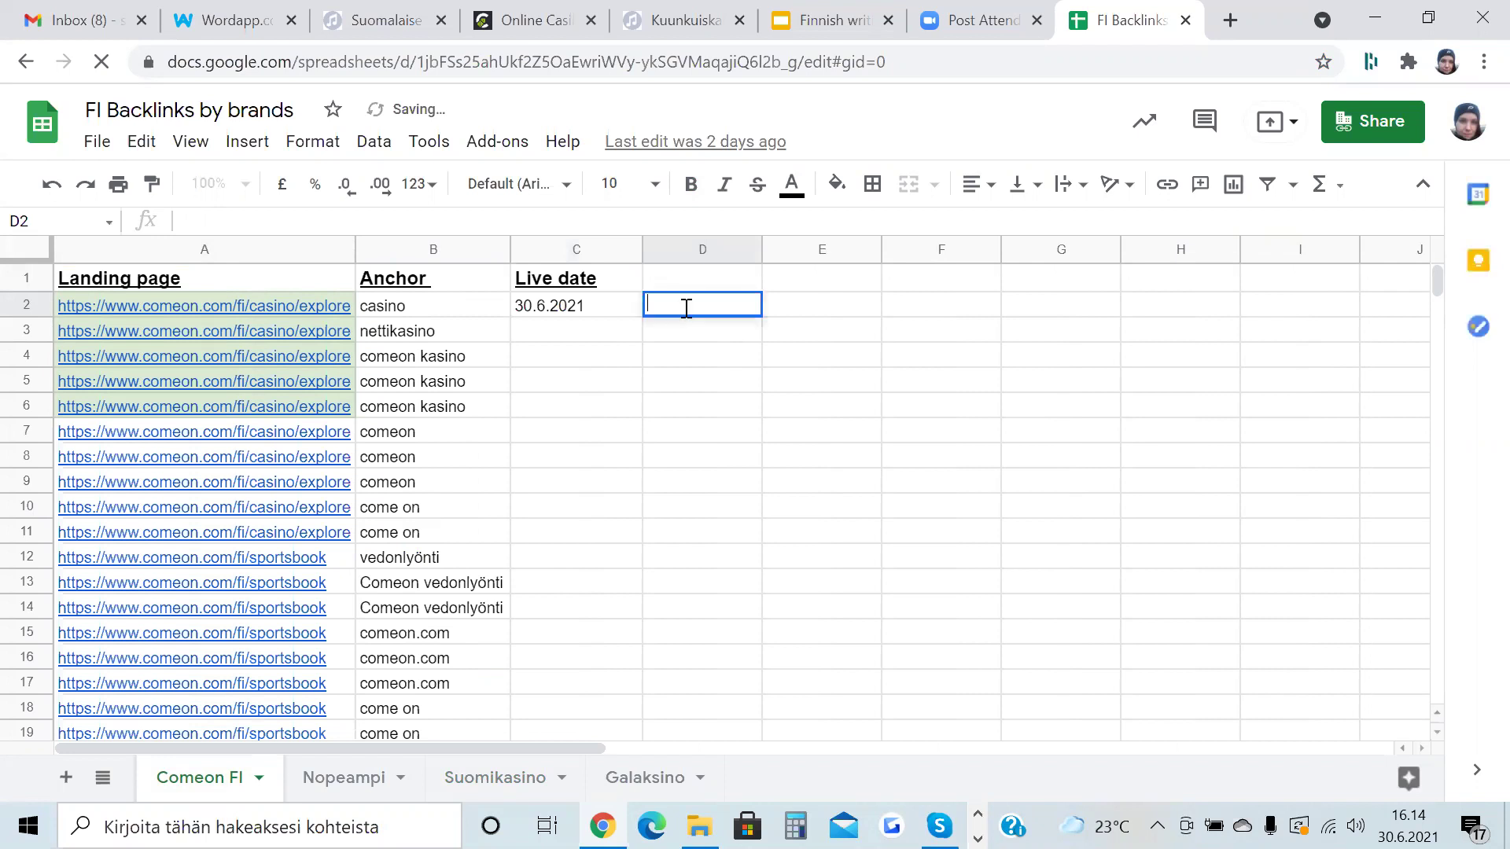
key(ctrl+v)
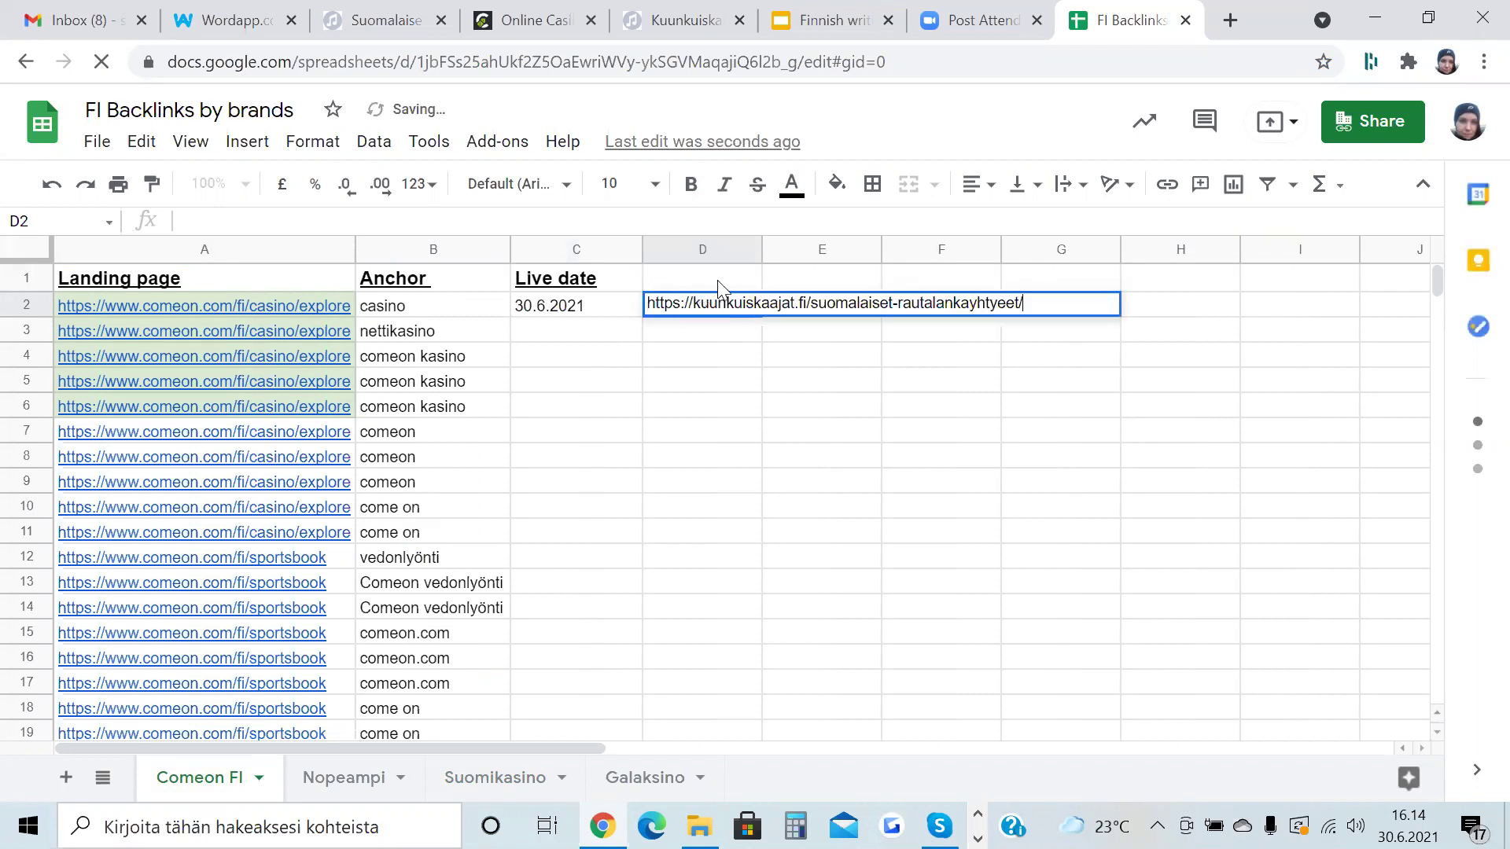
Add a bold "Live link" heading in cell D1 above the article URL.
click(694, 287)
double_click(694, 281)
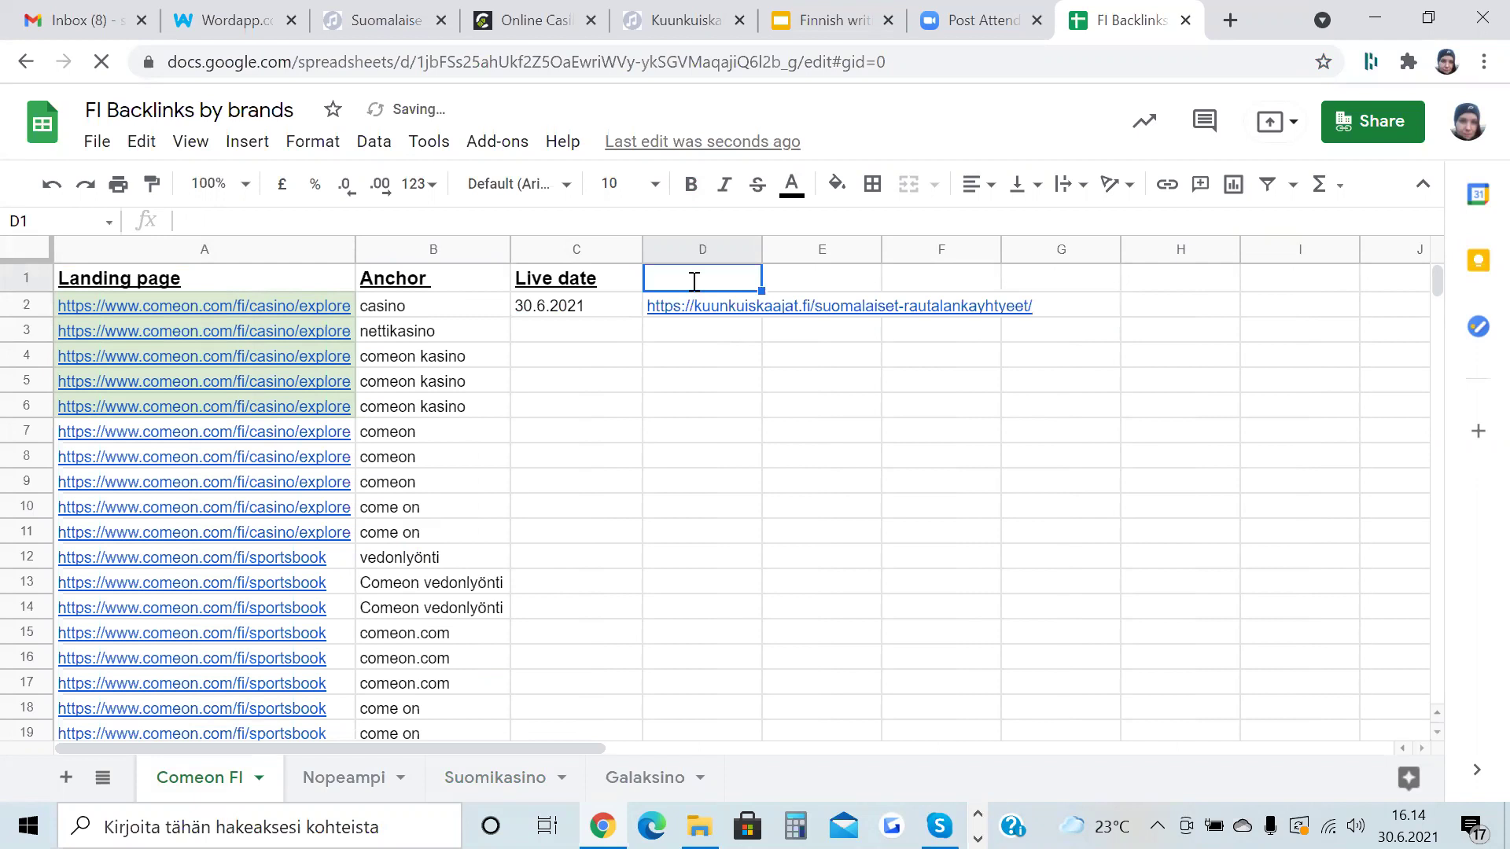
double_click(694, 282)
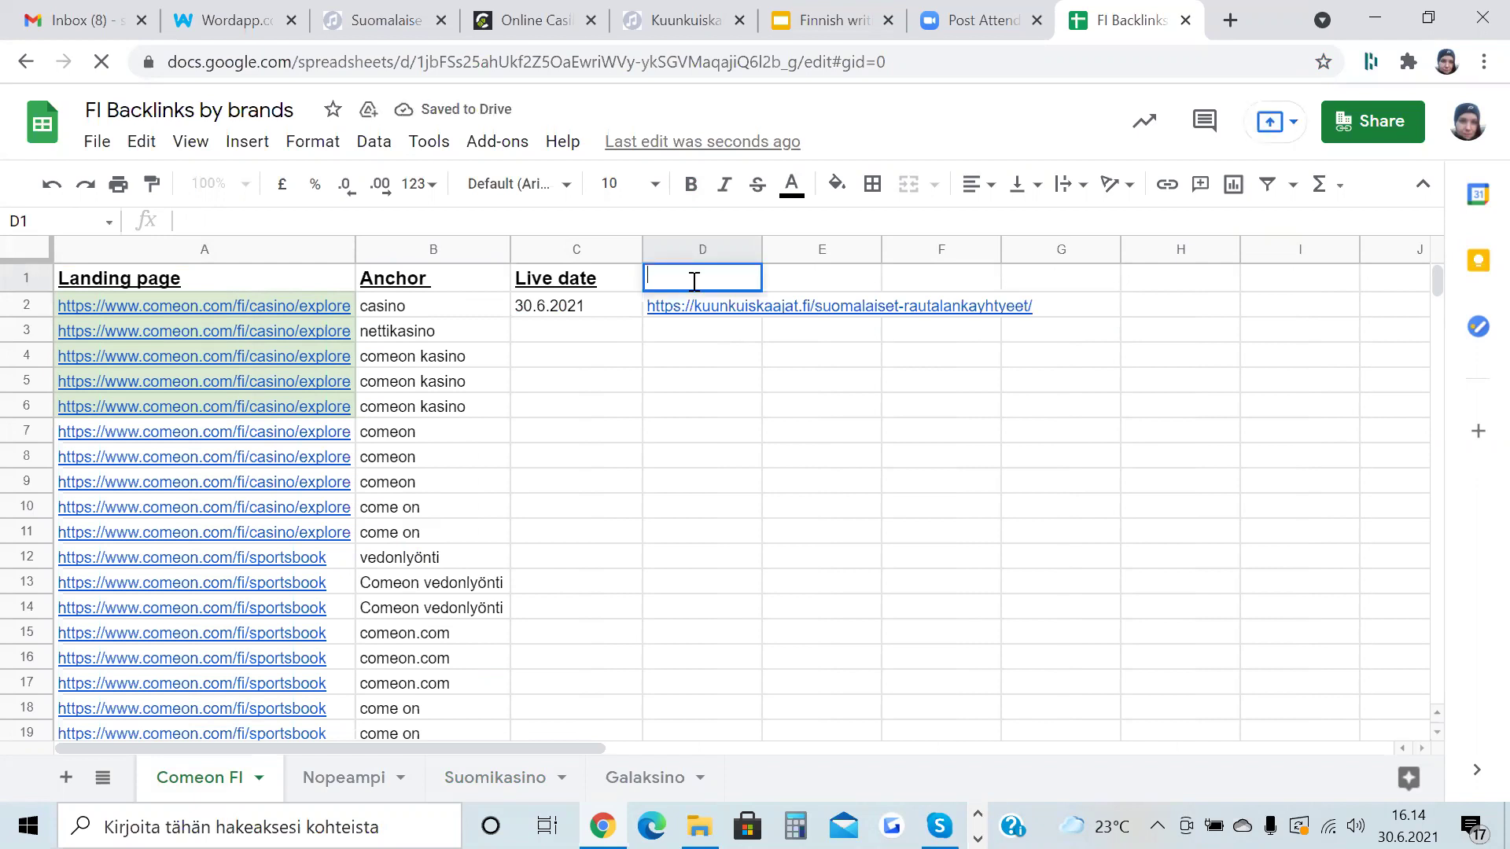
text(Live link)
key(ctrl+a)
click(691, 184)
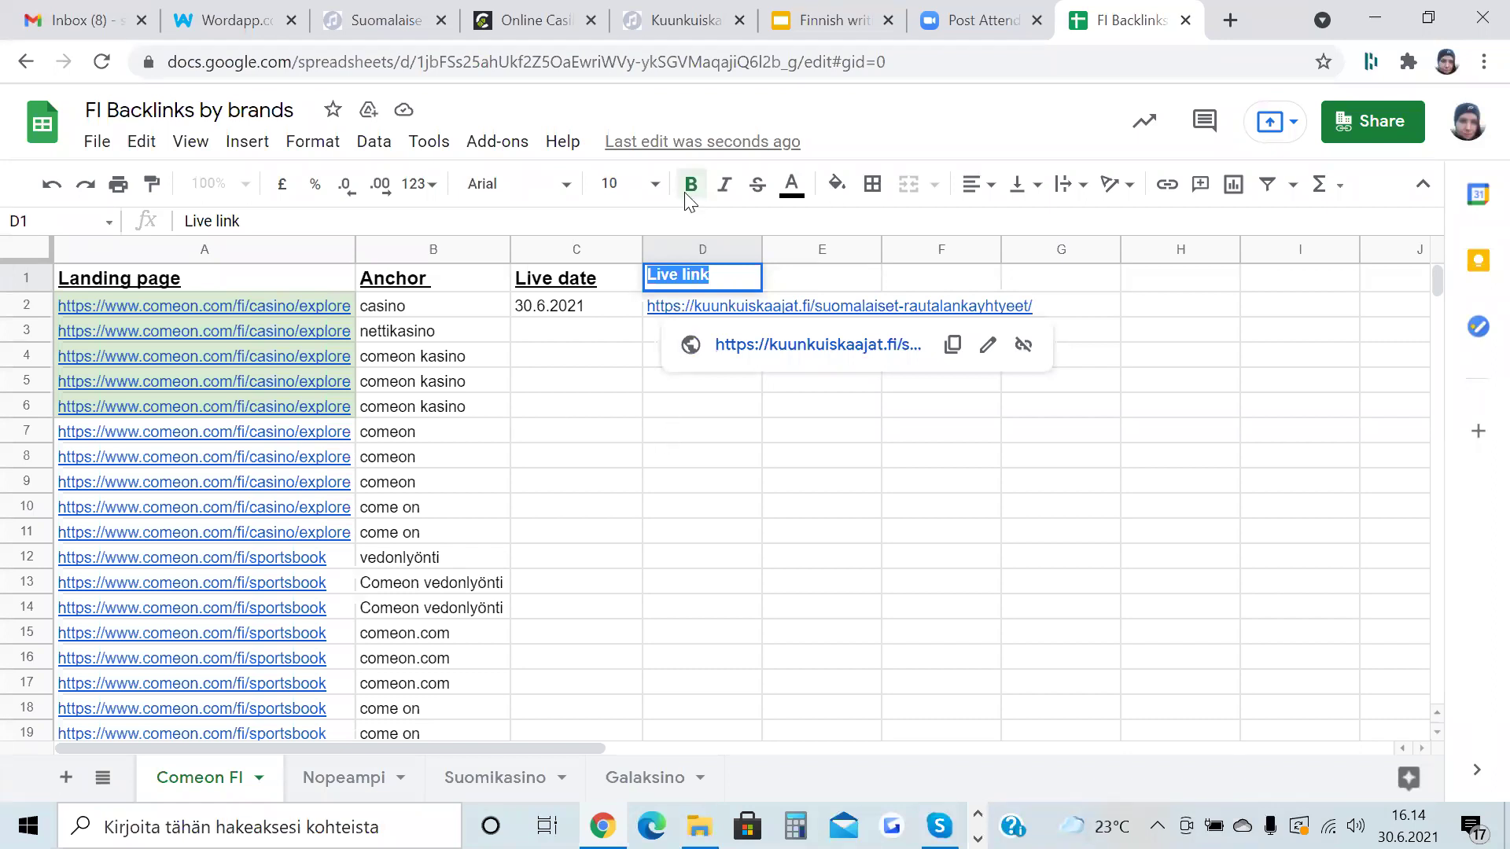
click(555, 413)
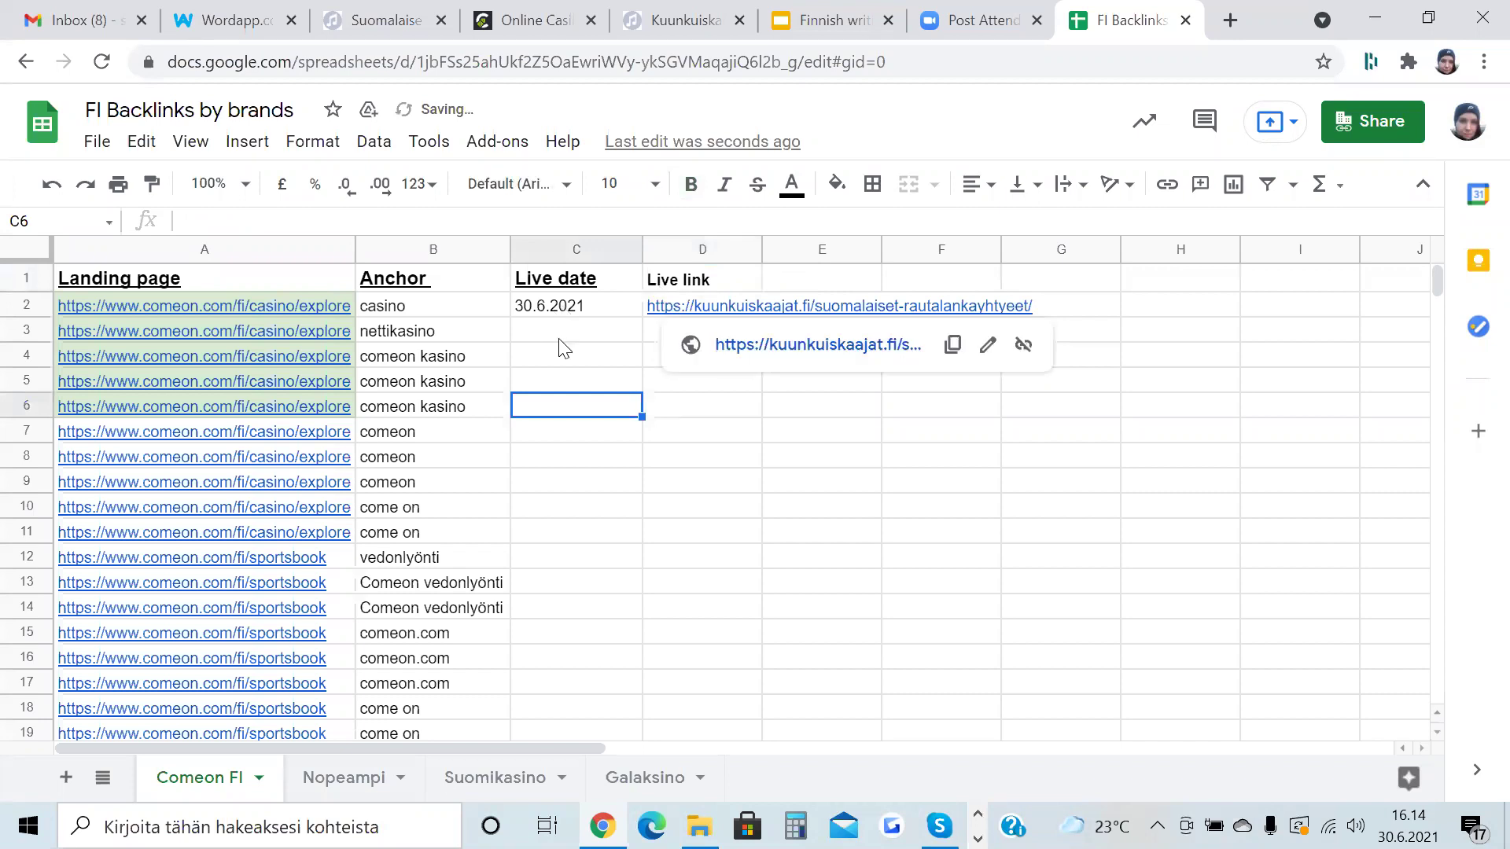
key(Up)
key(Up)
key(Up)
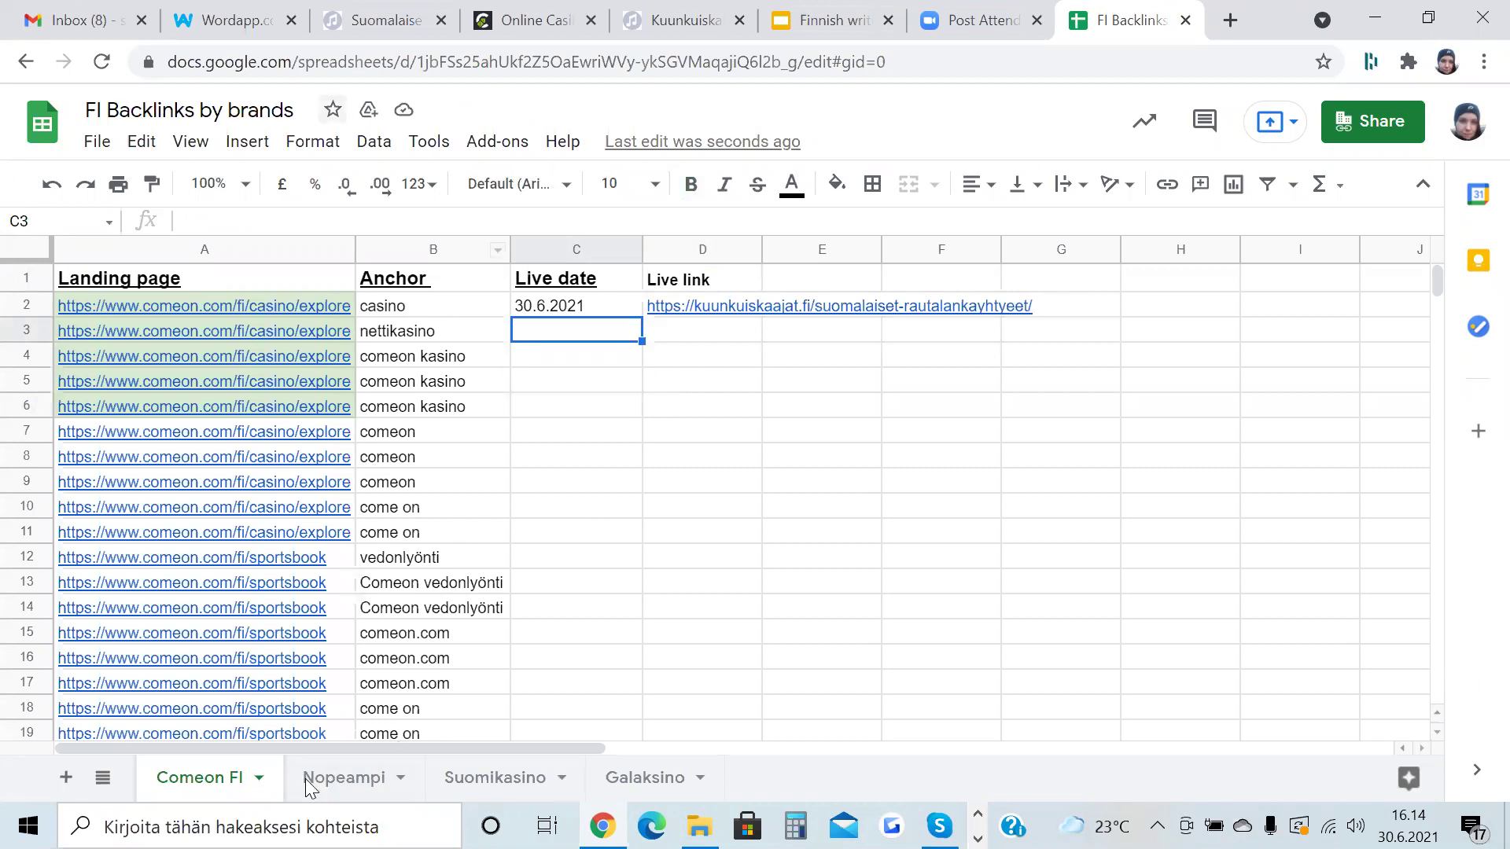
scroll(368, 483, down, 2)
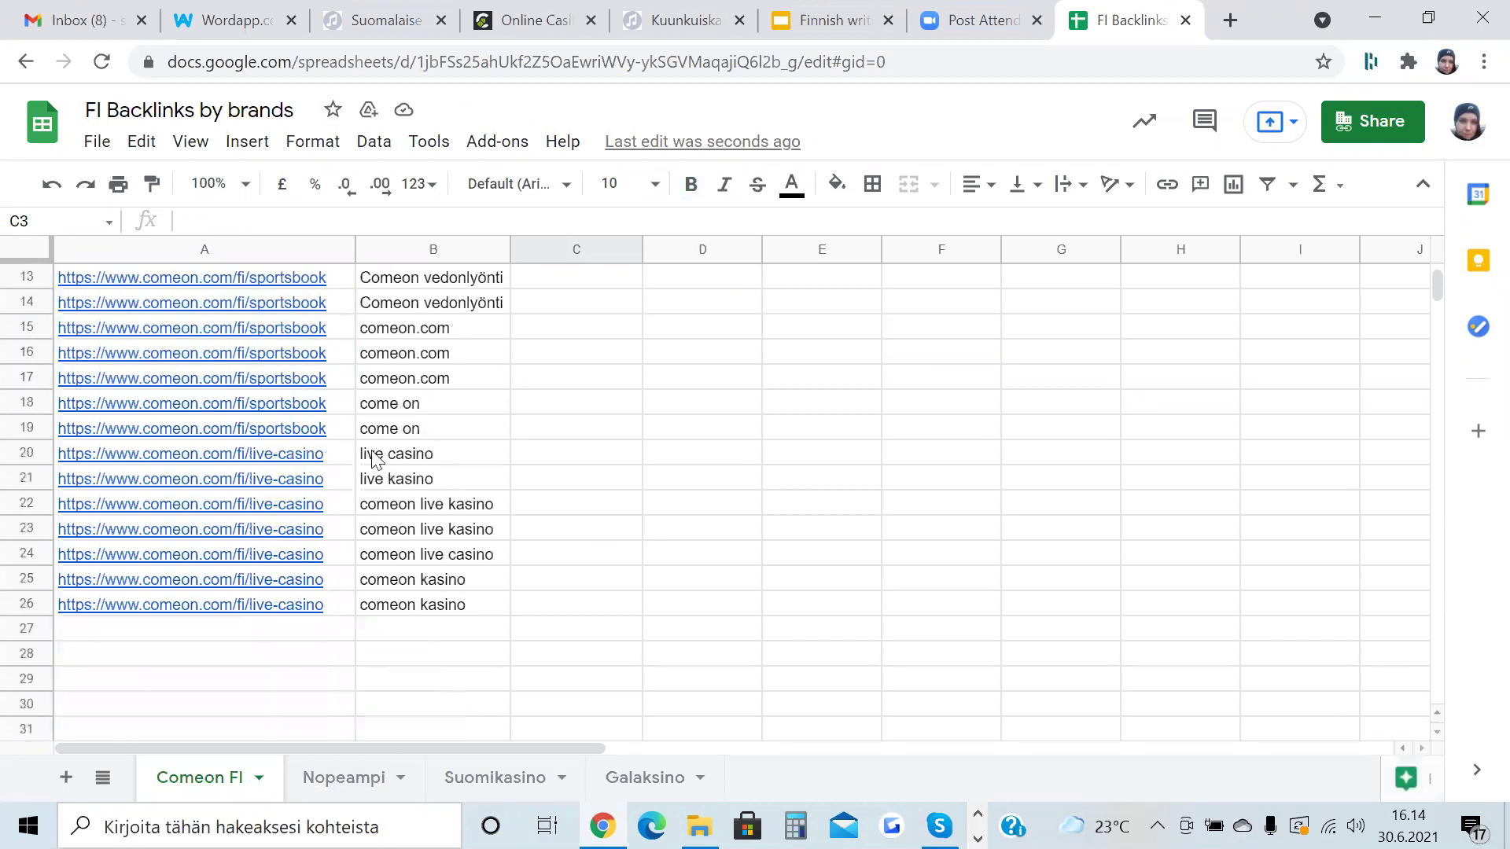
scroll(369, 481, up, 3)
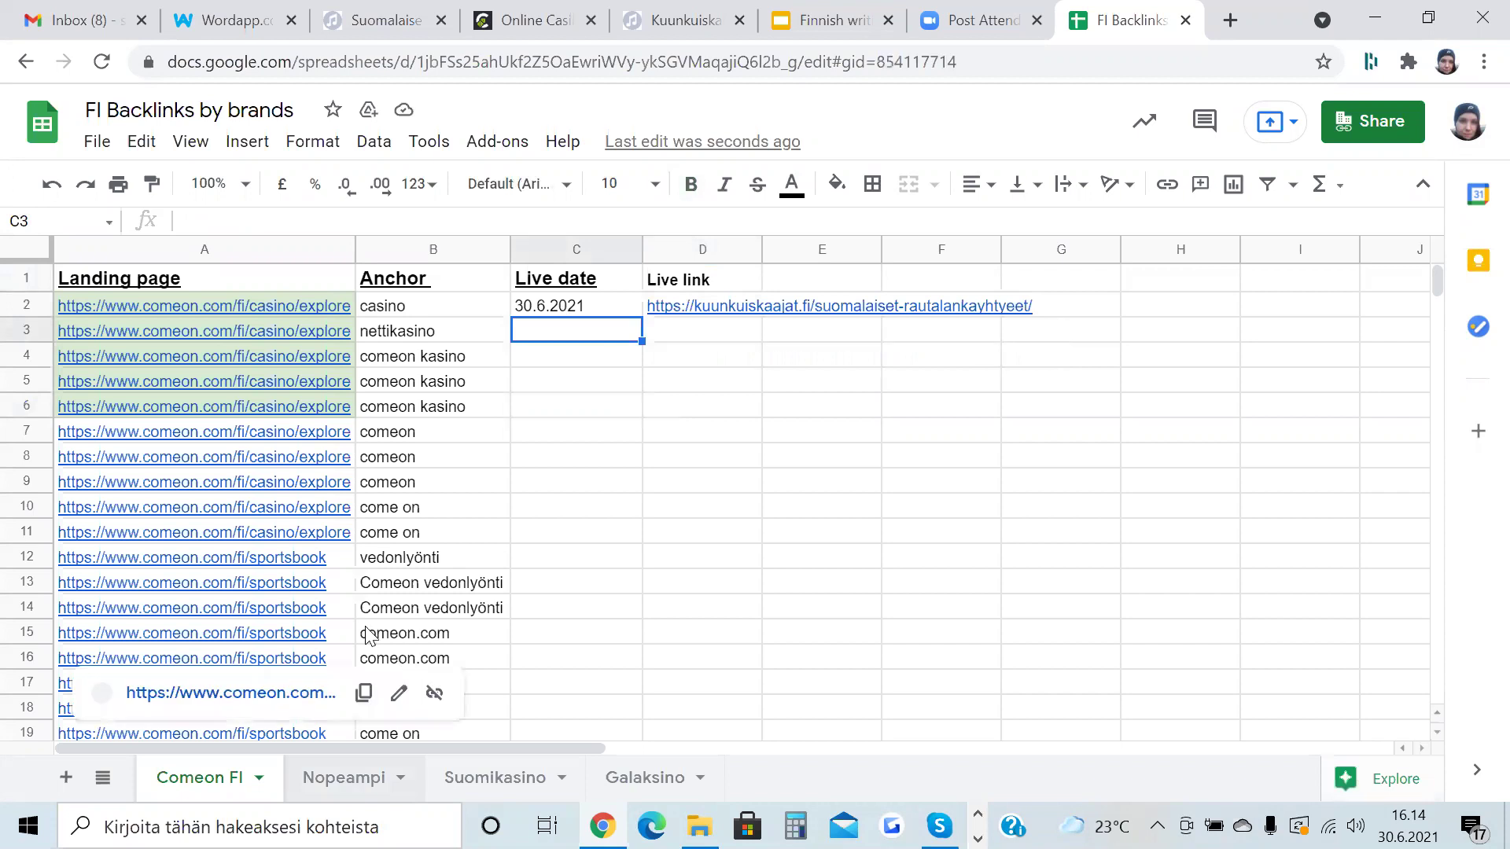
Review the landing pages and anchors listed in the Nopeampi, Suomikasino and Galaksino sheets of FI Backlinks by brands.
key(ctrl+shift+Page_Down)
scroll(431, 460, down, 4)
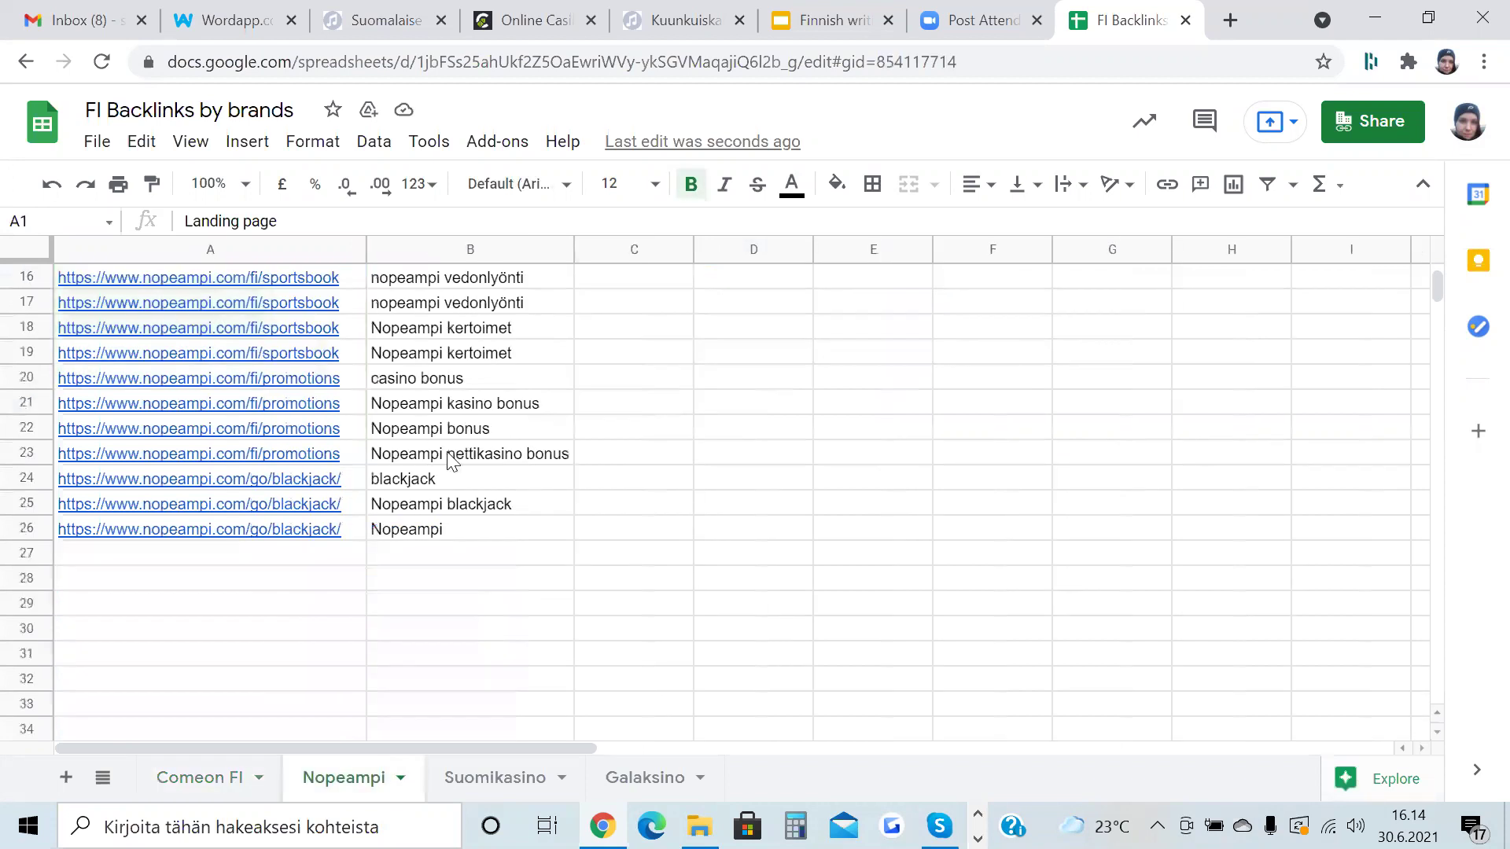
scroll(441, 472, up, 4)
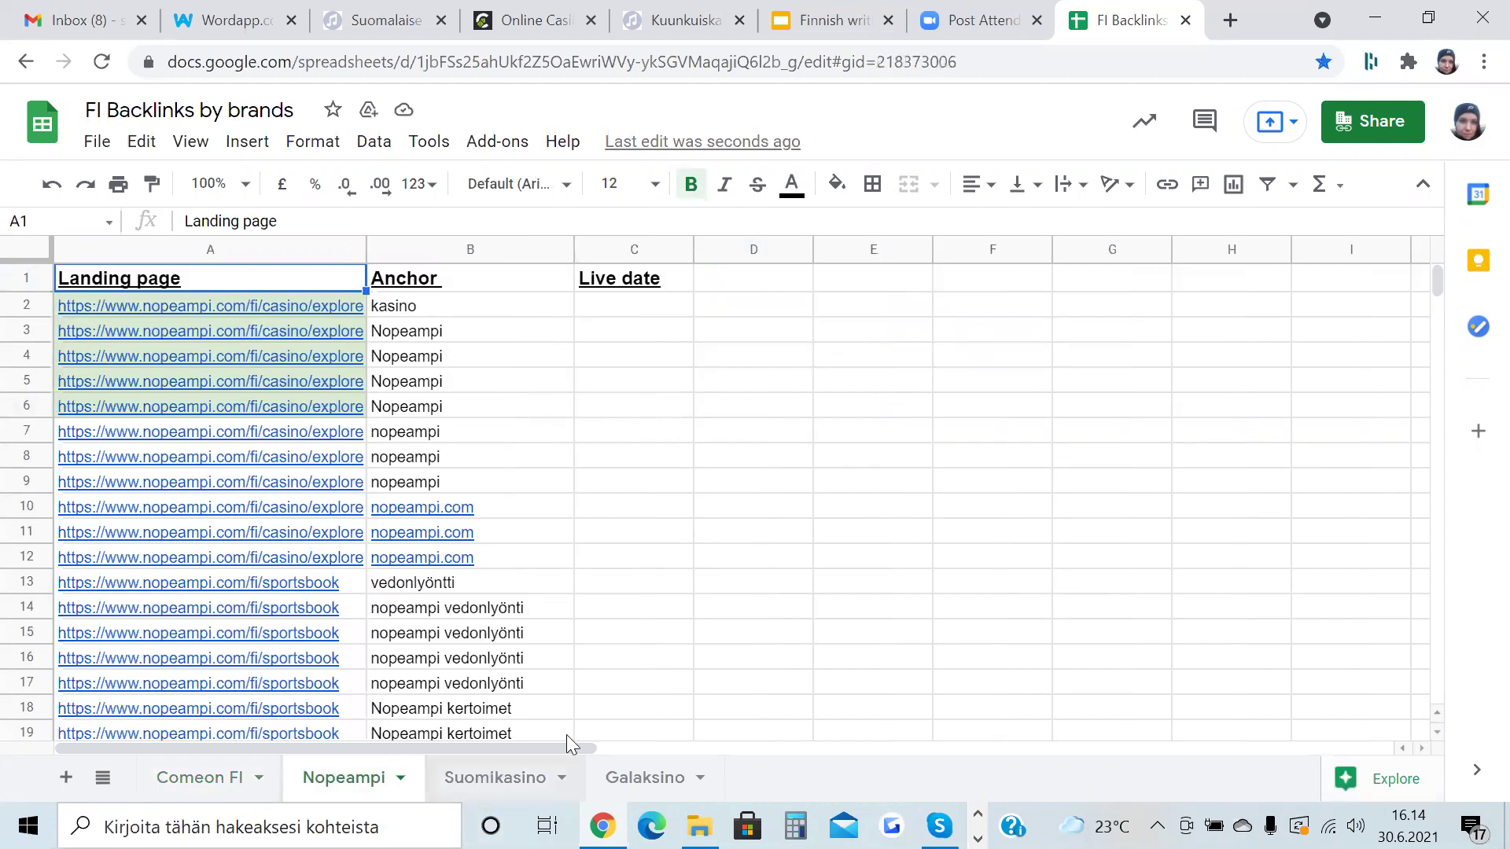
key(ctrl+shift+Page_Down)
scroll(519, 484, down, 5)
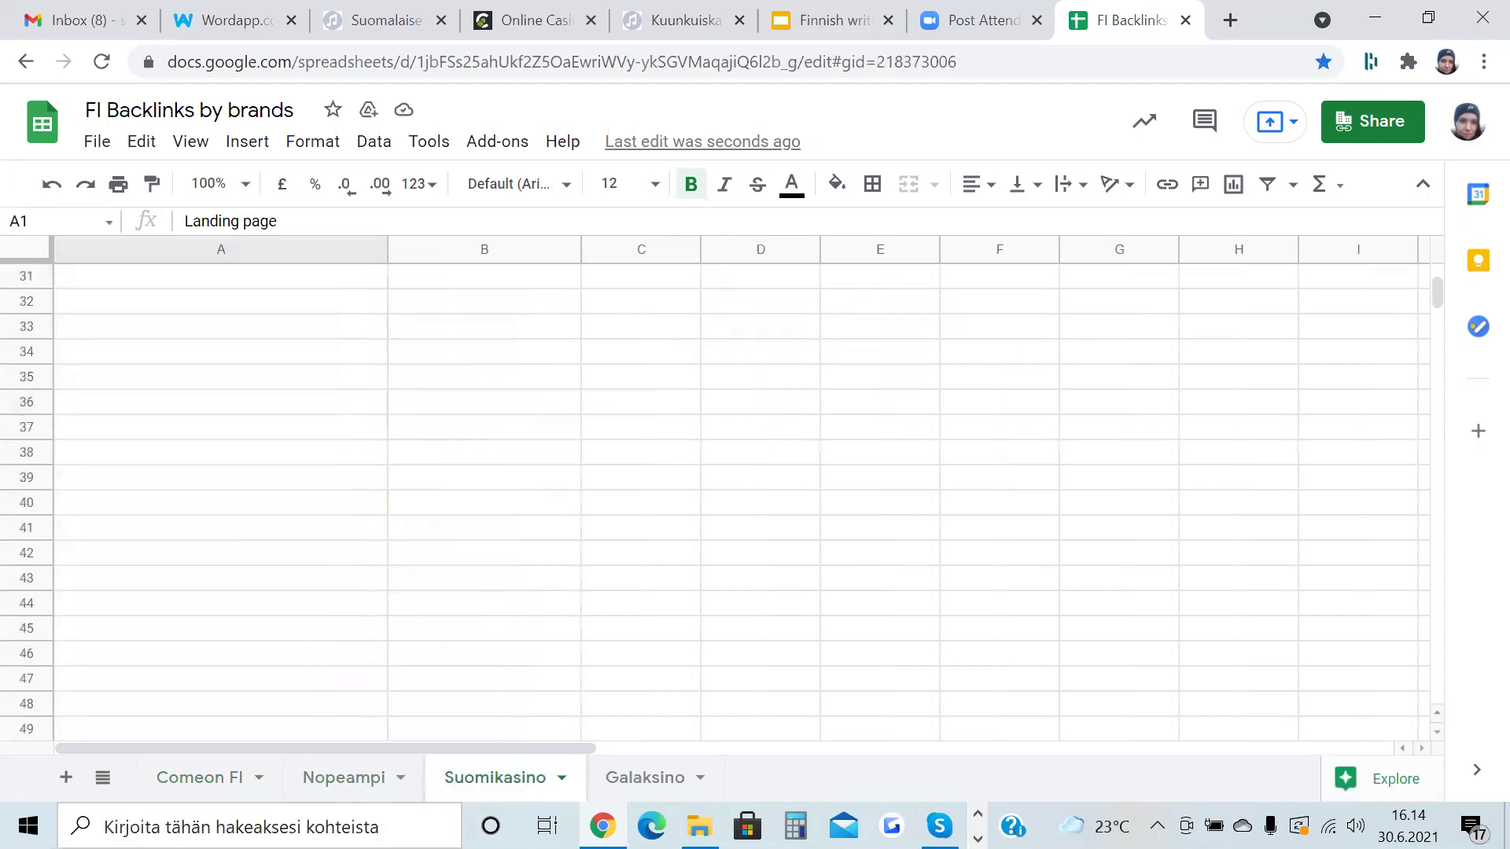
scroll(633, 790, up, 5)
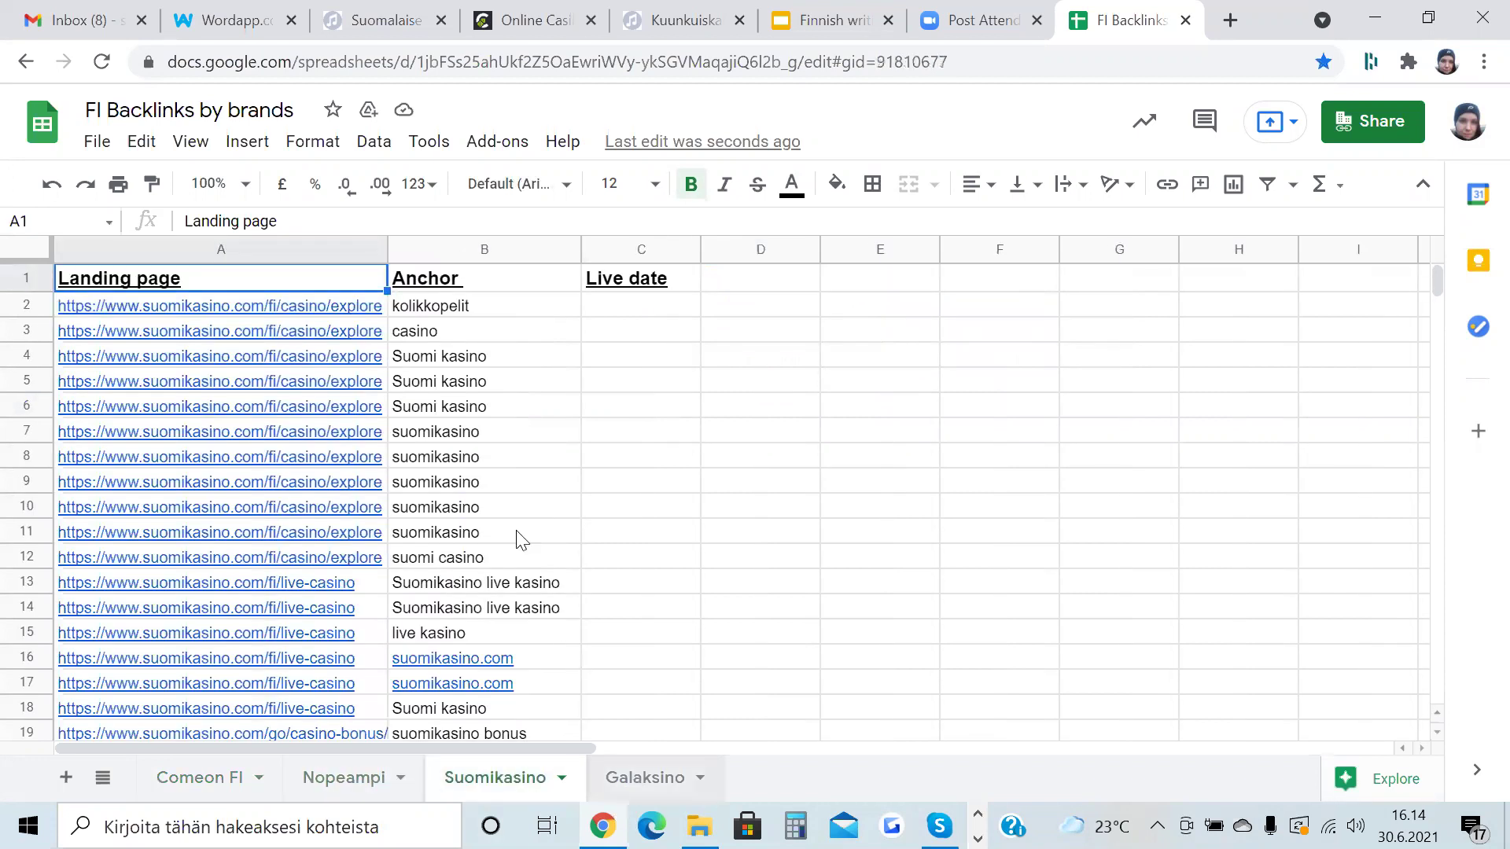
key(ctrl+shift+Page_Down)
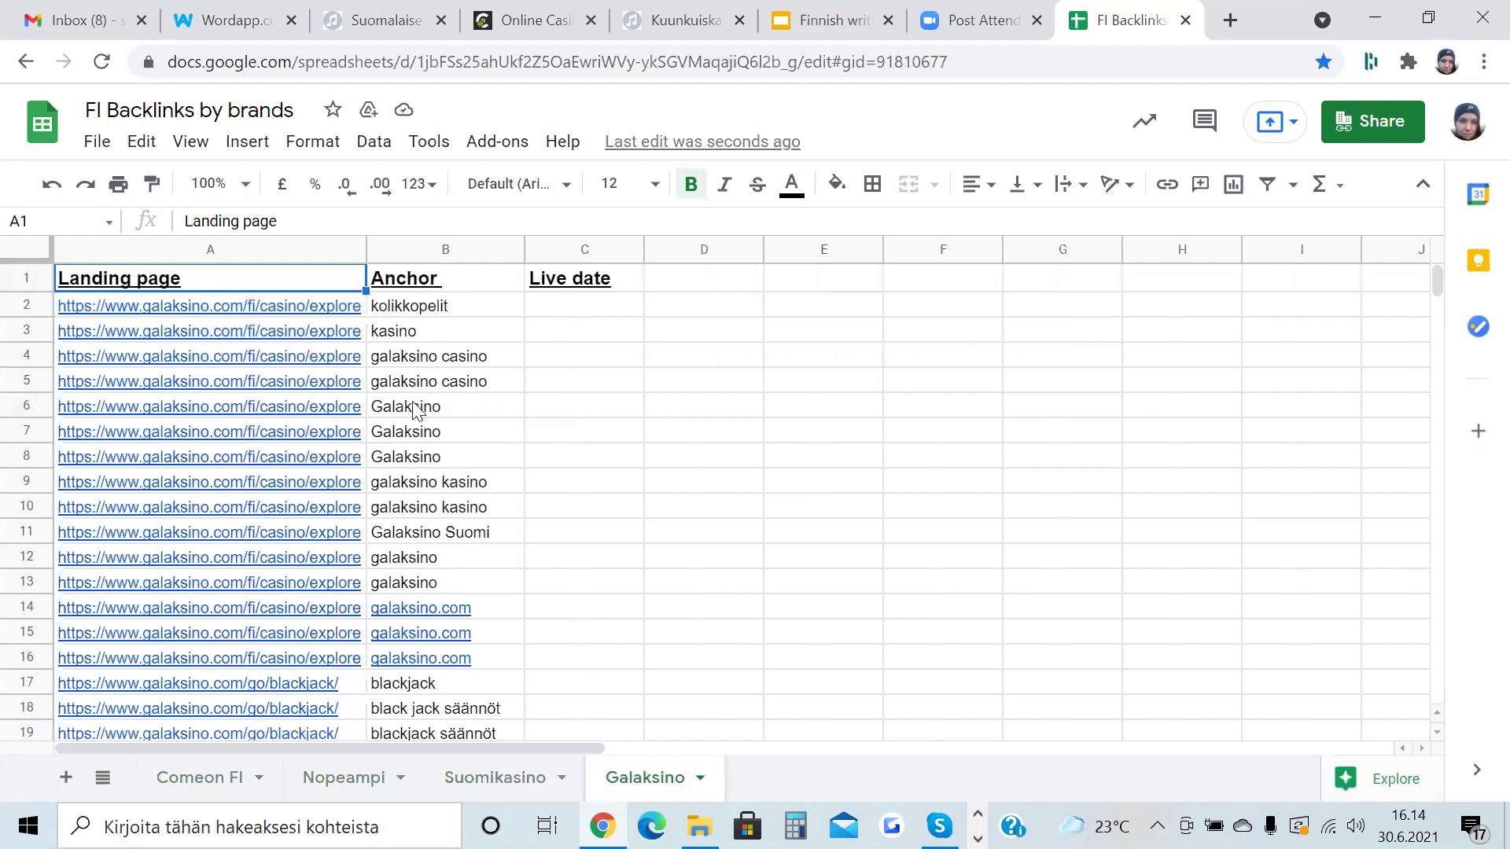
scroll(413, 405, down, 5)
scroll(299, 780, up, 5)
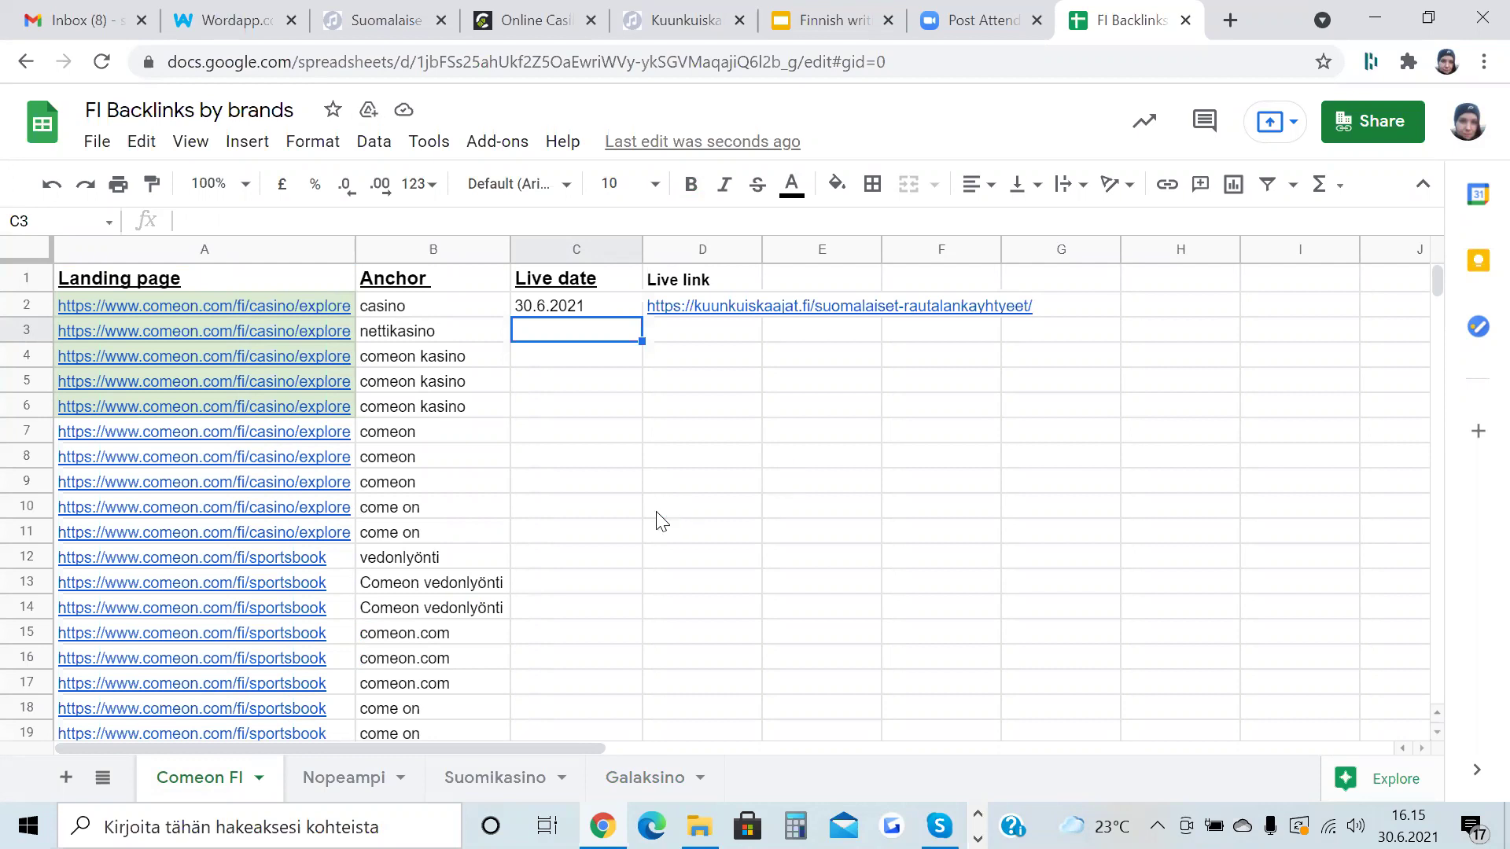
Switch to the Finnish writing webinar 30.6.2021 presentation in Google Slides and open the "Mitä heinäkuulle?" slide.
key(ctrl+2)
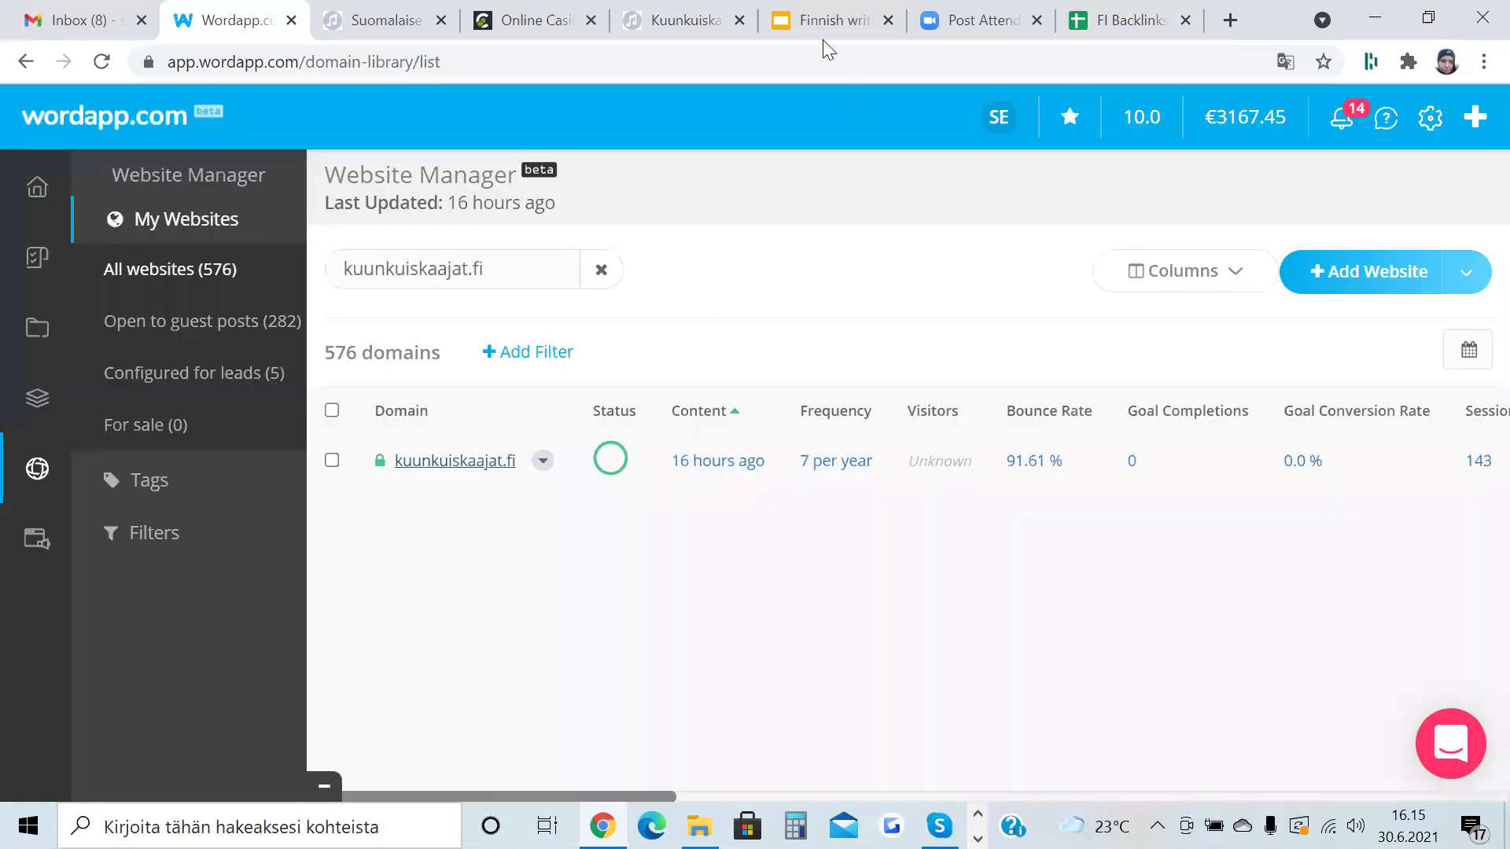
key(ctrl+6)
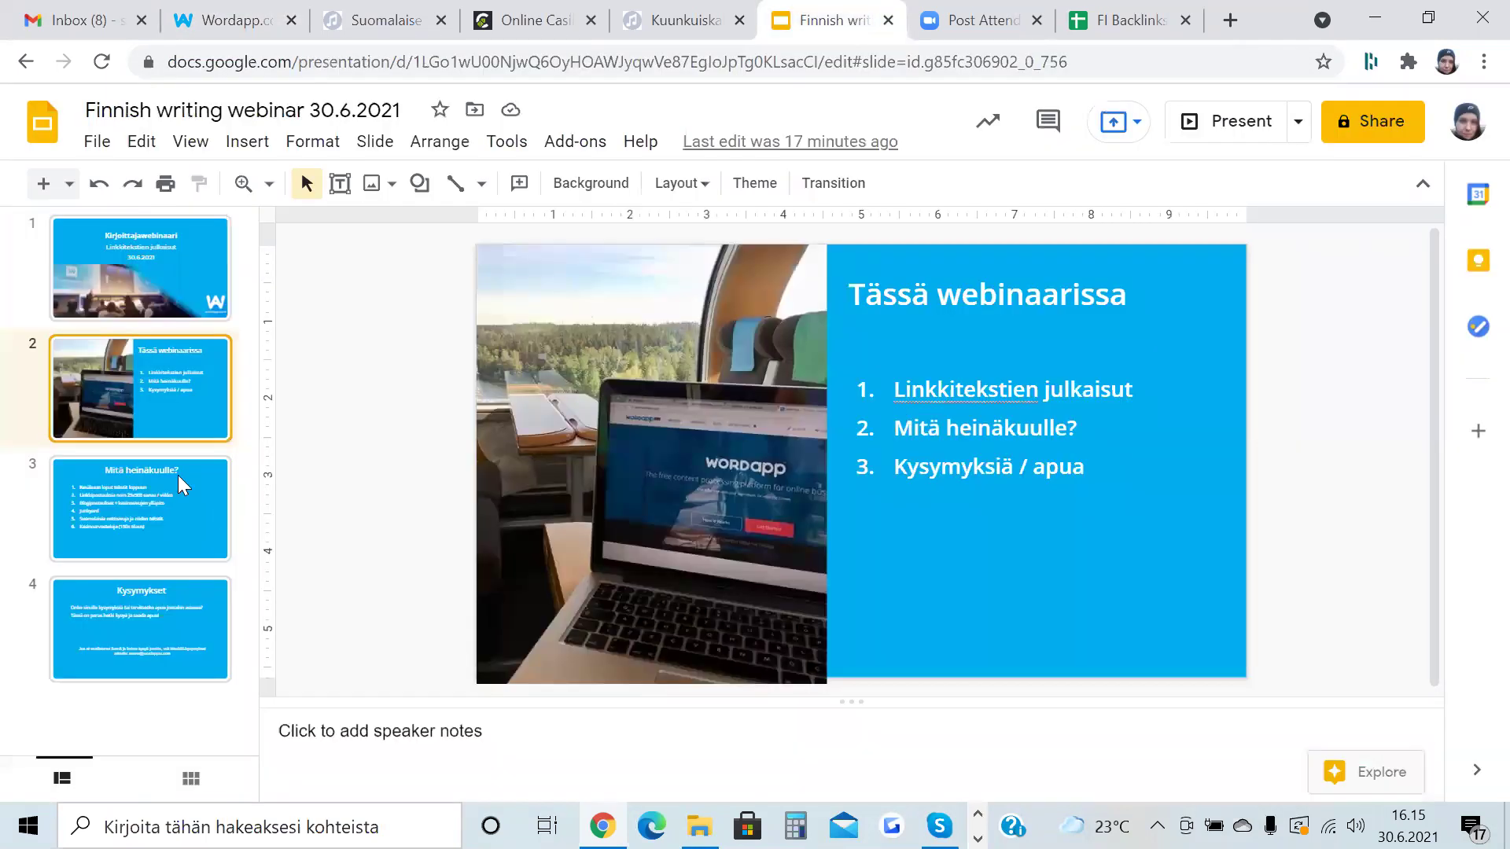
click(181, 485)
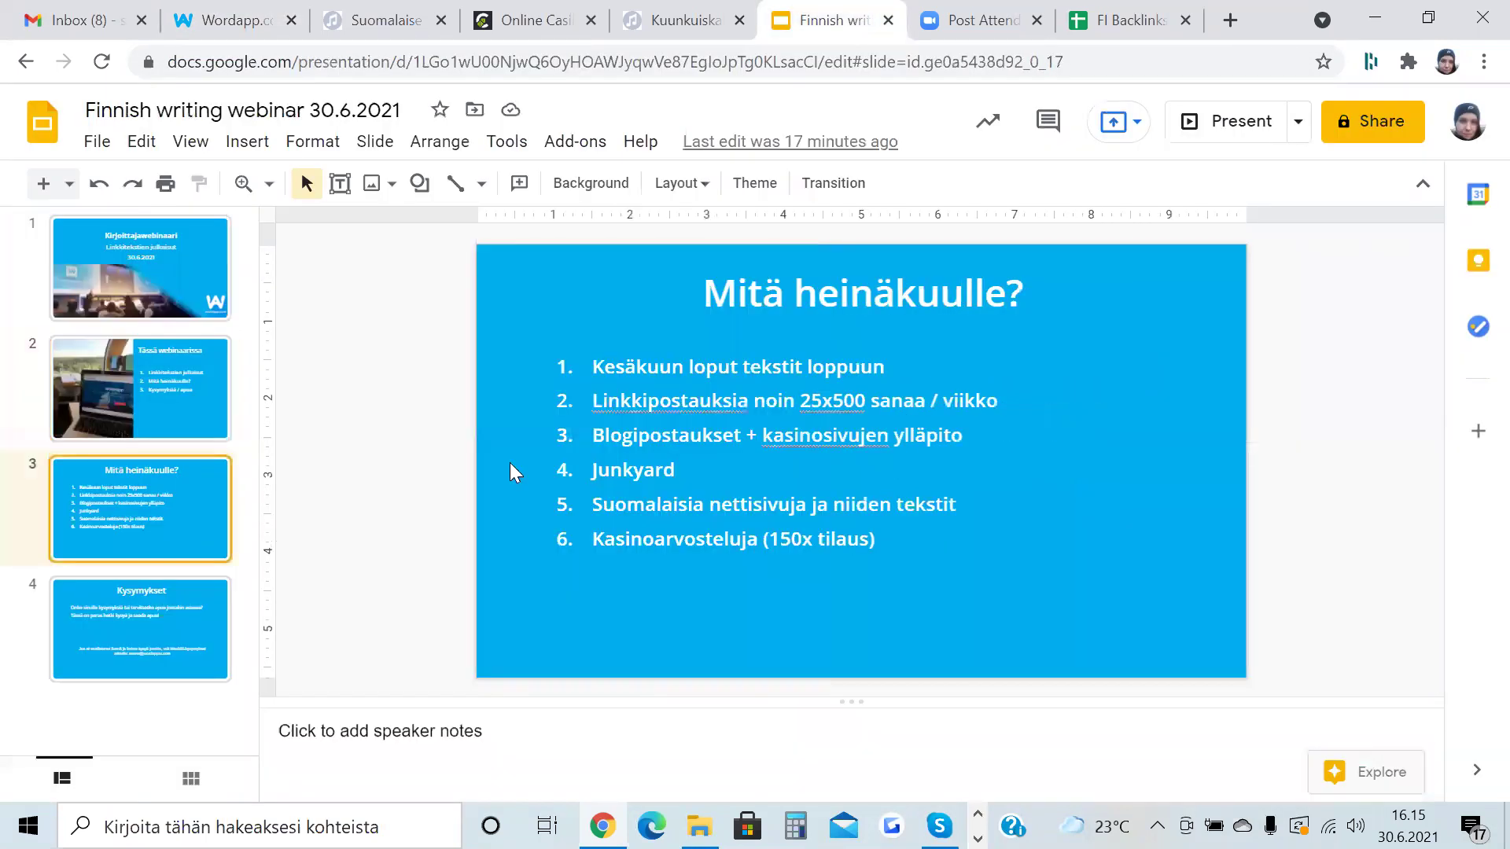